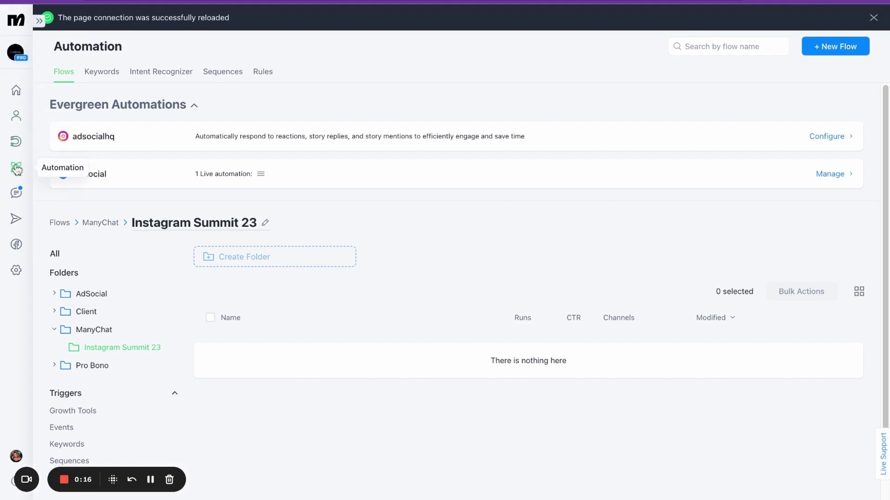
Begin creating a new flow inside the Instagram Summit 23 folder
{"action": "left_click", "coordinate": [817, 48]}
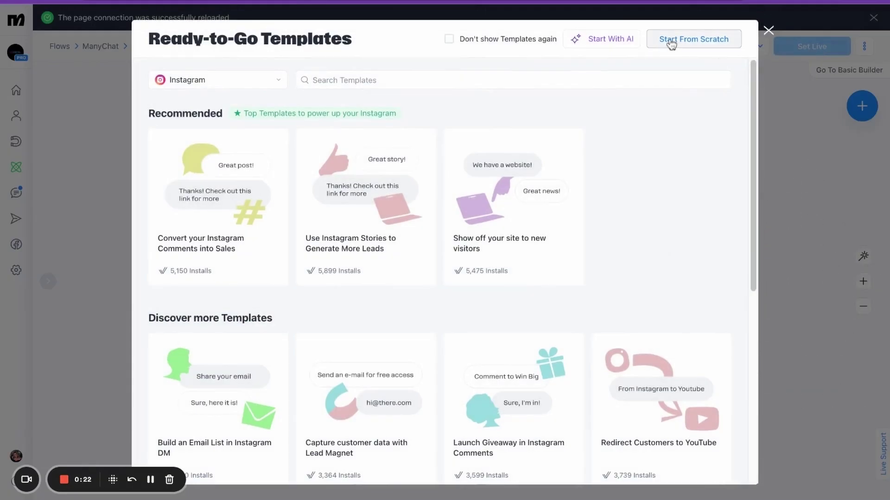
Start from scratch with an Instagram message reading 'Wow! Thanks for the' + First Name + '?'
{"action": "left_click", "coordinate": [671, 41]}
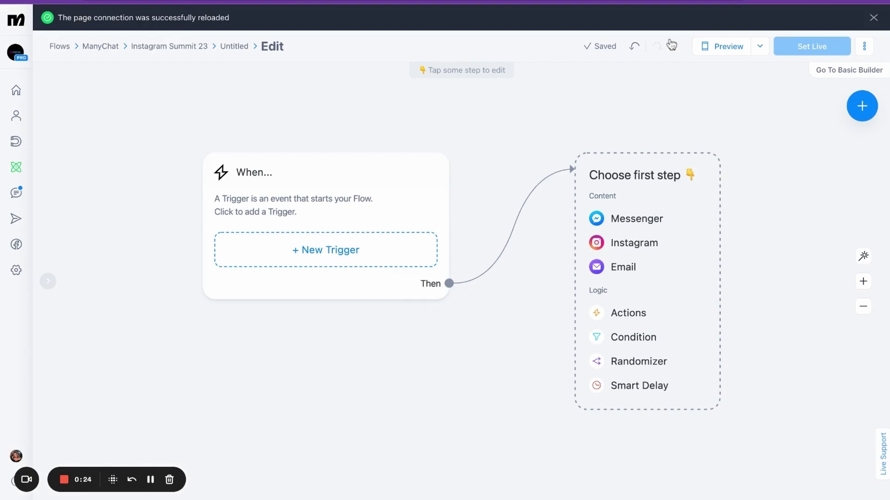
{"action": "left_click", "coordinate": [624, 249]}
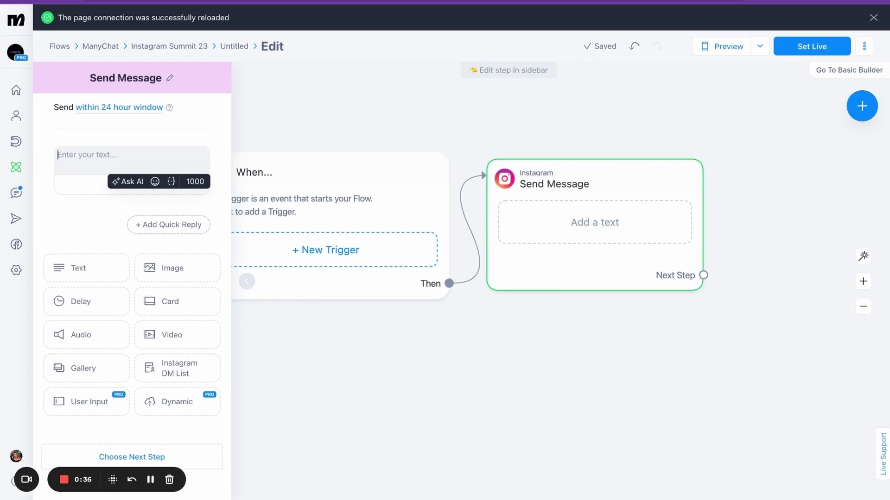
{"action": "type", "text": "Wow! Thanks for"}
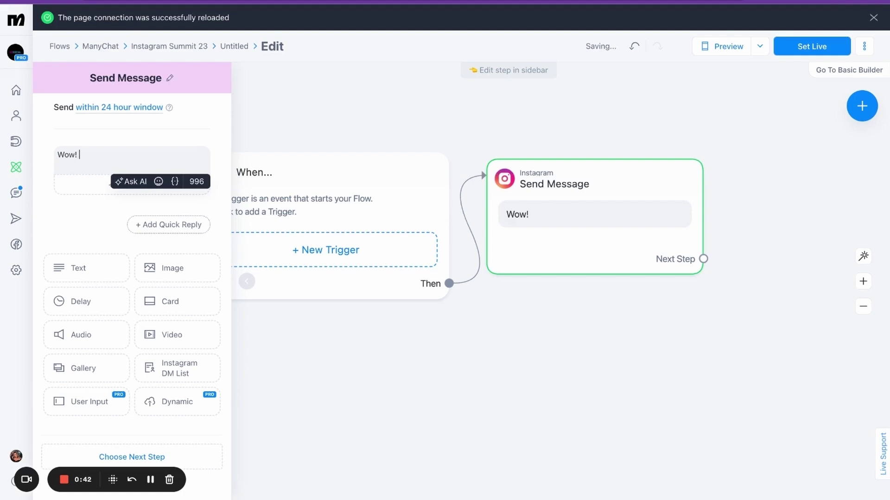
{"action": "type", "text": " the tag."}
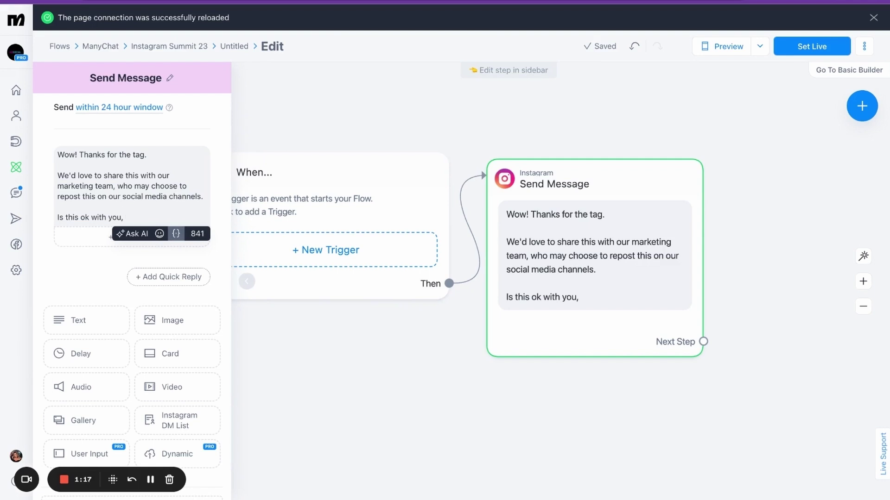
{"action": "left_click", "coordinate": [176, 233]}
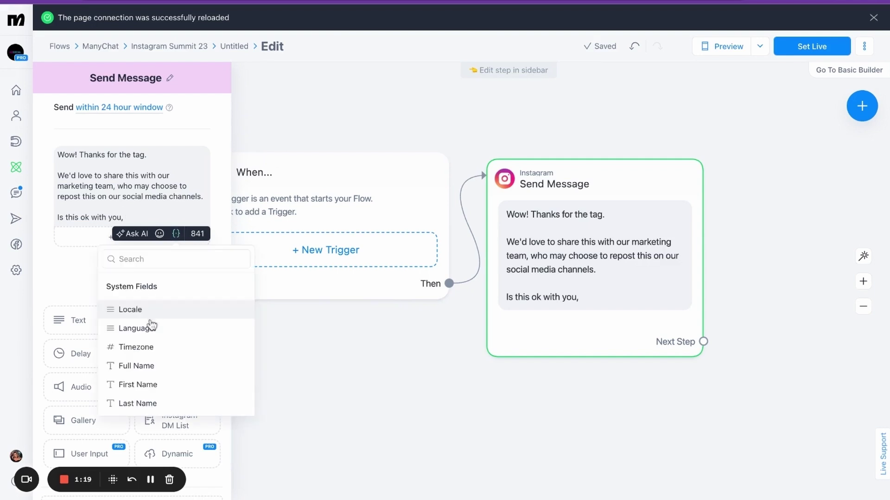
{"action": "left_click", "coordinate": [139, 385]}
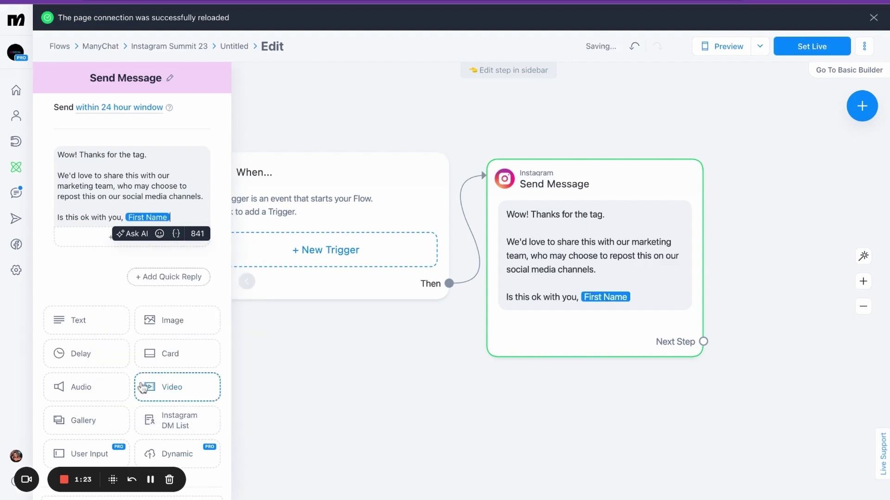
{"action": "type", "text": "?"}
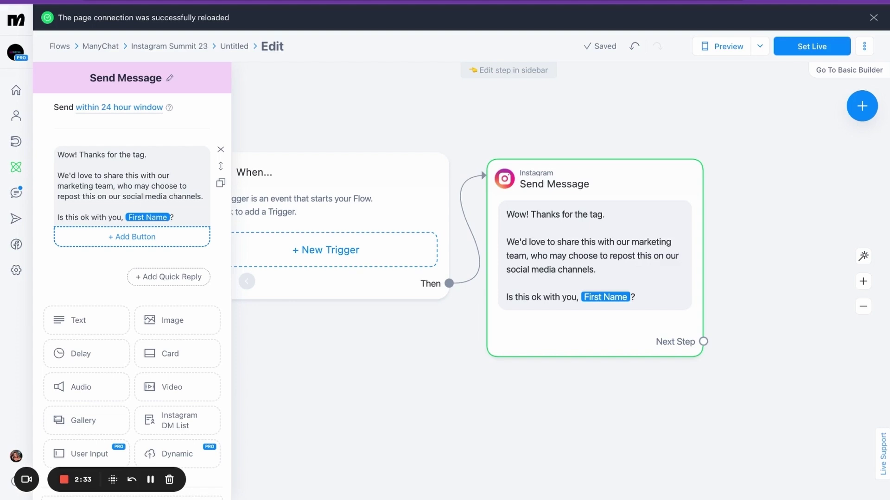
Add a first reply button titled "Yes, that's great 👍"
{"action": "left_click", "coordinate": [132, 237]}
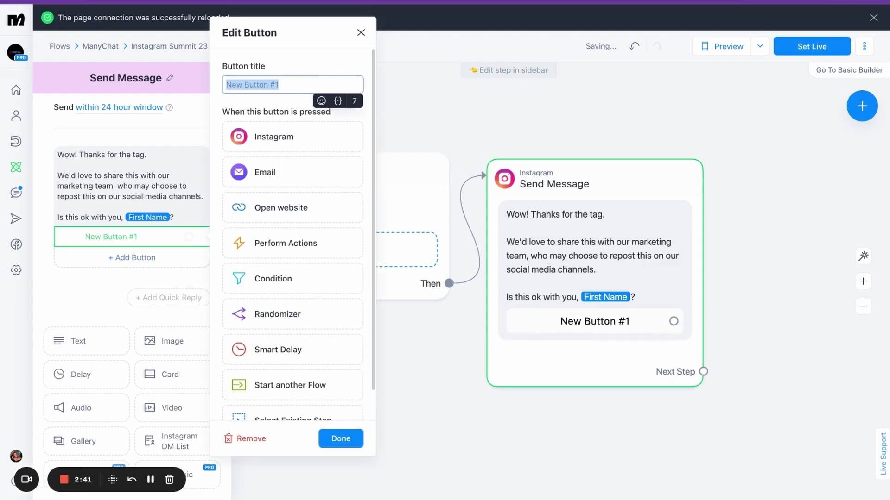
{"action": "type", "text": "yes,"}
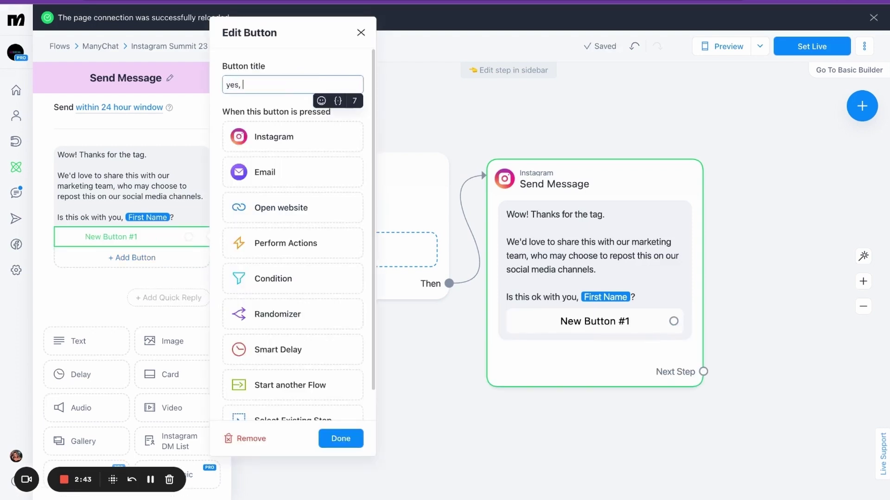
{"action": "key", "text": "ctrl+a"}
{"action": "key", "text": "BackSpace"}
{"action": "type", "text": "Yes, that"}
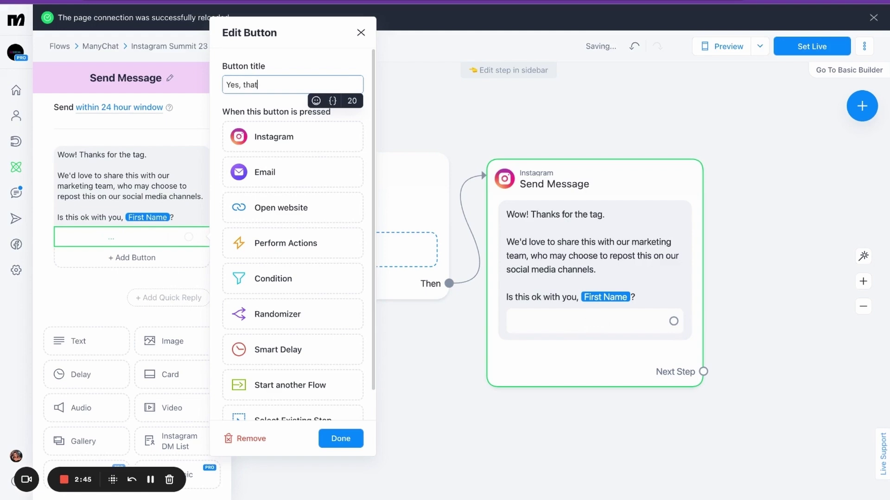
{"action": "type", "text": "'s great"}
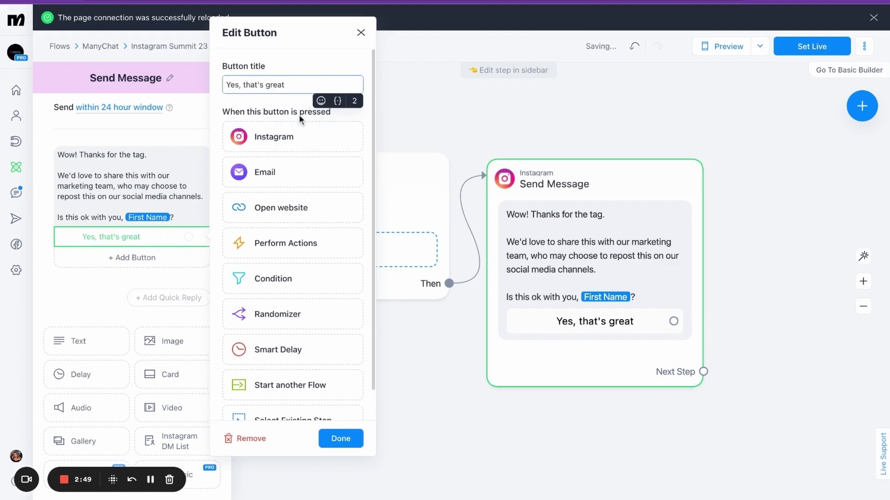
{"action": "left_click", "coordinate": [321, 101]}
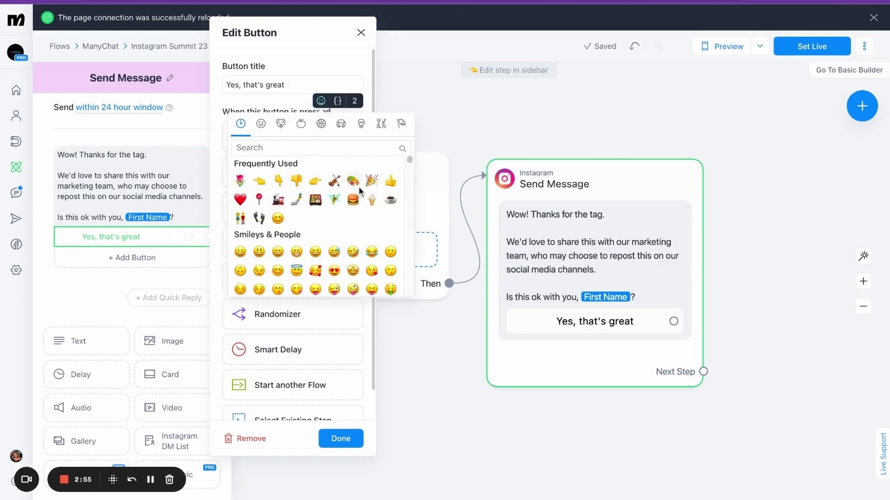
{"action": "left_click", "coordinate": [391, 182]}
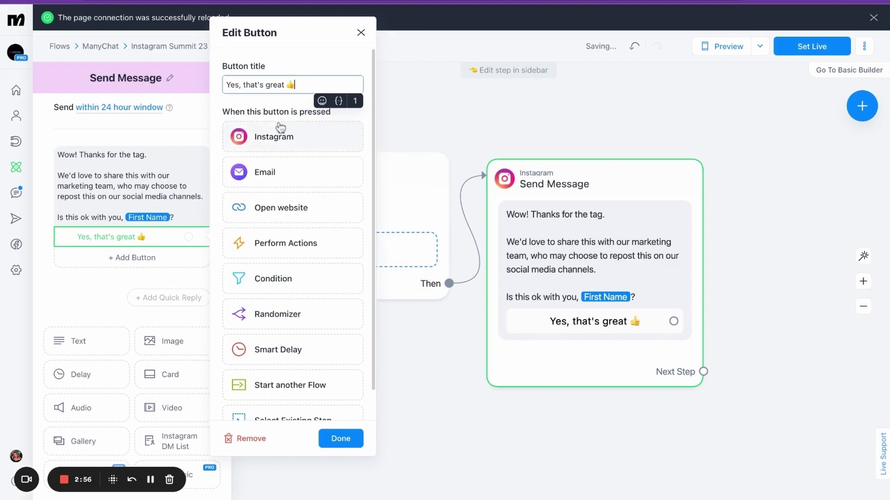
Add a second reply button titled "Prefer you didn't 👎"
{"action": "left_click", "coordinate": [115, 257]}
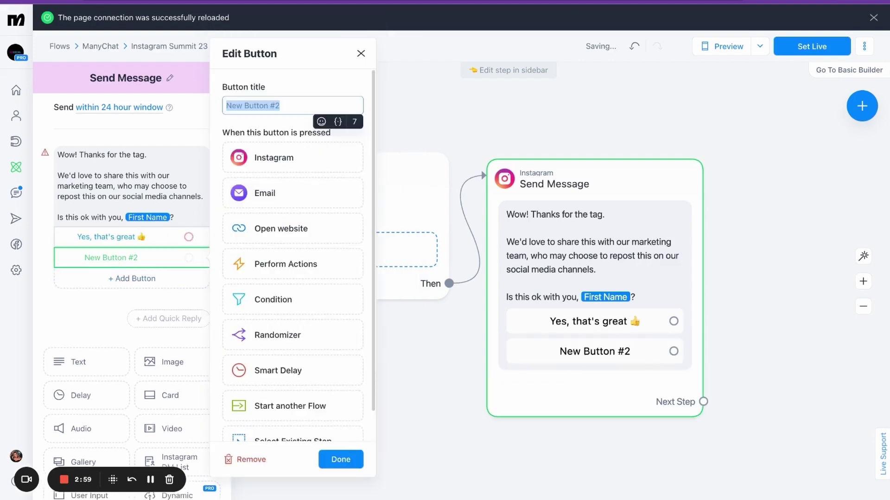
{"action": "type", "text": "P"}
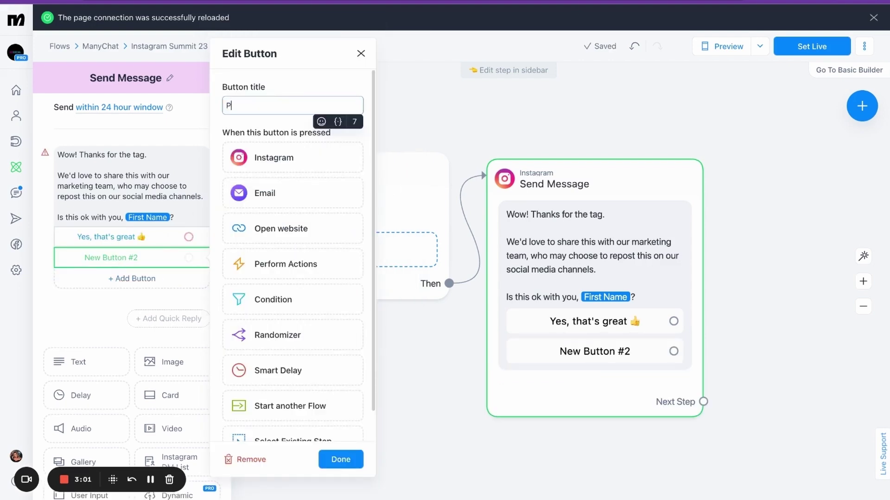
{"action": "type", "text": "refer you didn't"}
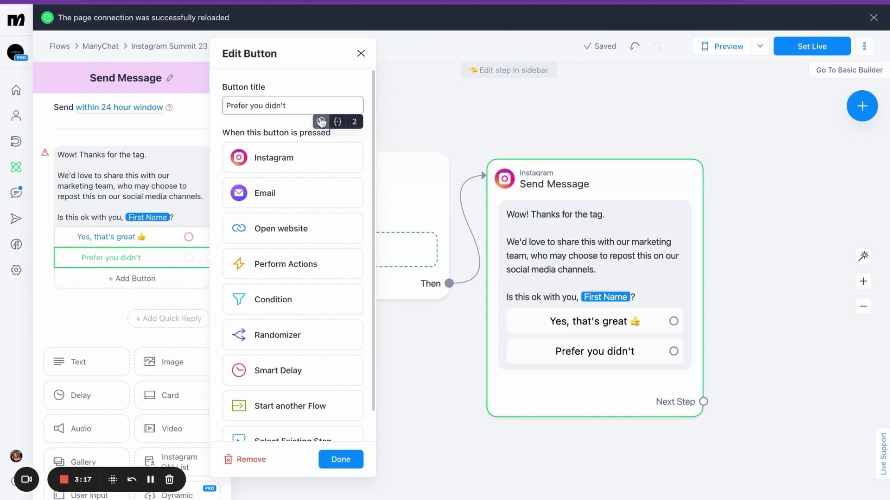
{"action": "left_click", "coordinate": [320, 122]}
{"action": "left_click", "coordinate": [296, 202]}
{"action": "left_click", "coordinate": [409, 132]}
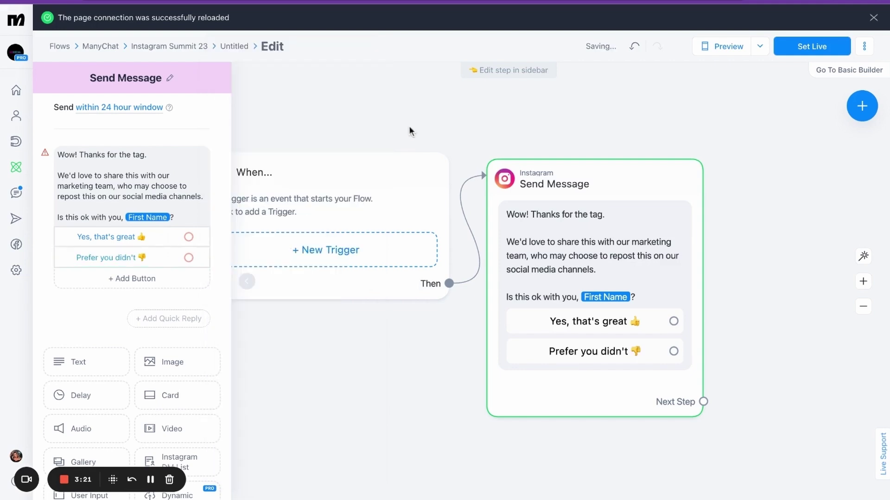
Connect the Yes reply to a new Instagram message saying "Excellent. Thanks."
{"action": "left_click", "coordinate": [436, 133]}
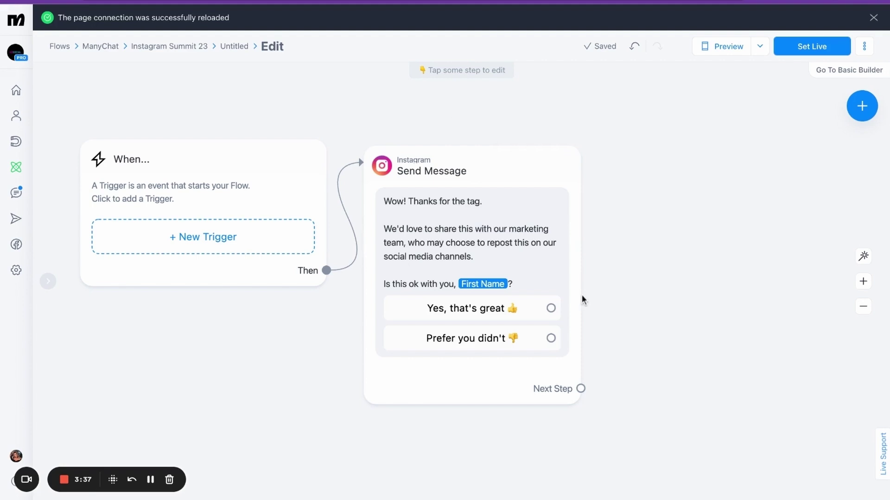
{"action": "left_click", "coordinate": [552, 308]}
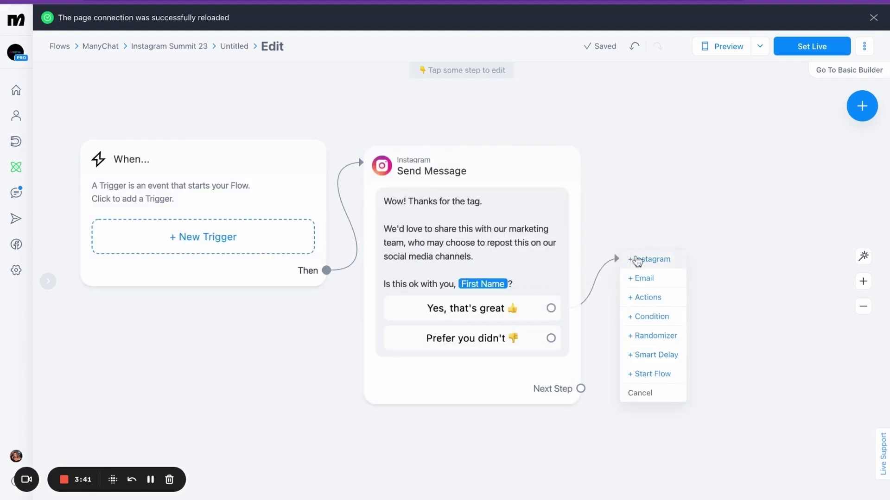
{"action": "left_click", "coordinate": [642, 260]}
{"action": "type", "text": "Excellent."}
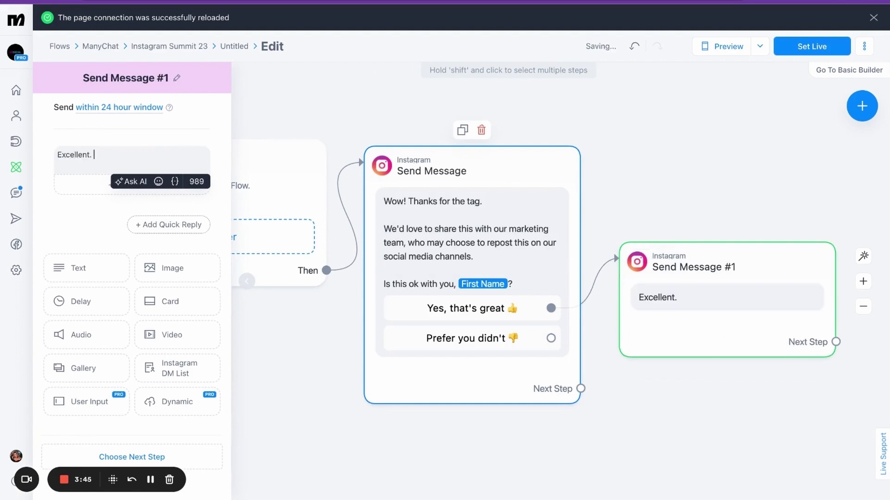
{"action": "type", "text": " Thanks."}
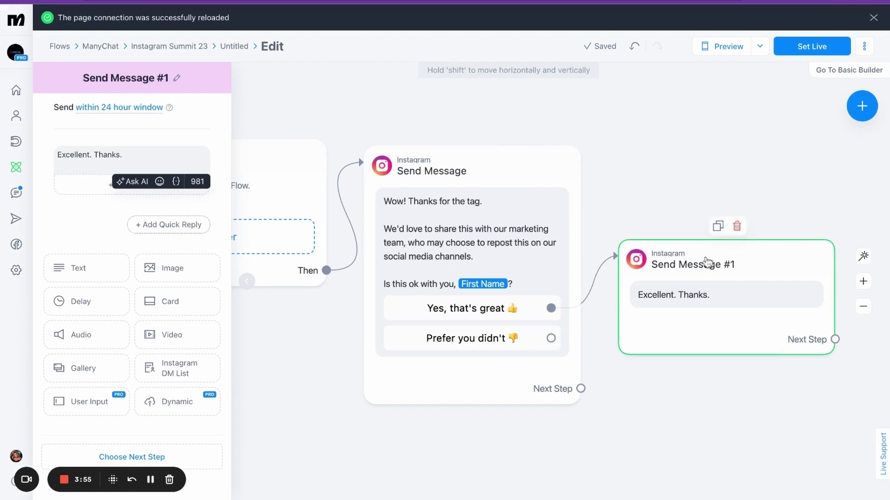
{"action": "left_click_drag", "start_coordinate": [705, 260], "coordinate": [704, 218]}
Connect the Prefer you didn't reply to a new Instagram message saying "No problem, chat soon!"
{"action": "left_click_drag", "start_coordinate": [551, 338], "coordinate": [640, 378]}
{"action": "left_click", "coordinate": [673, 243]}
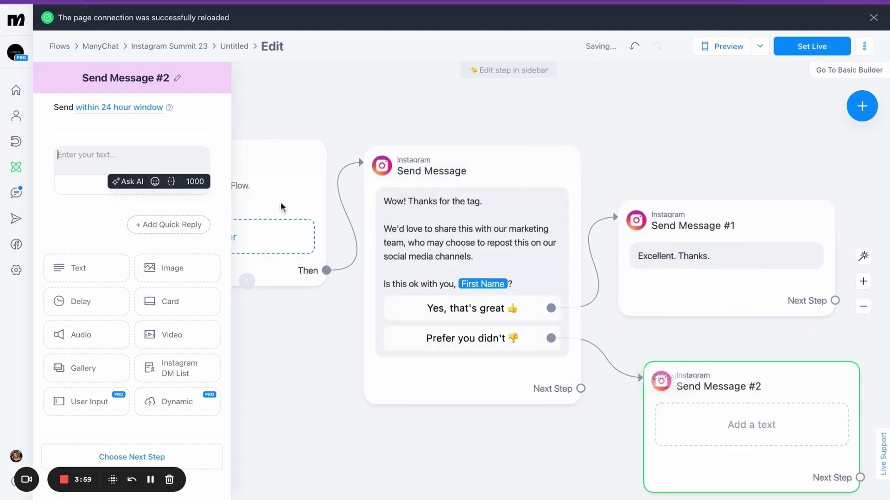
{"action": "type", "text": "No problem"}
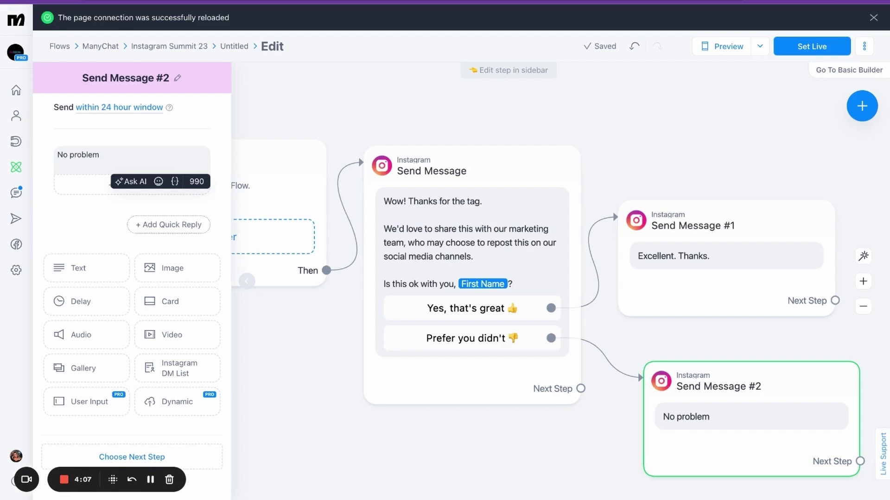
{"action": "type", "text": ", chat soon!"}
{"action": "left_click", "coordinate": [621, 134]}
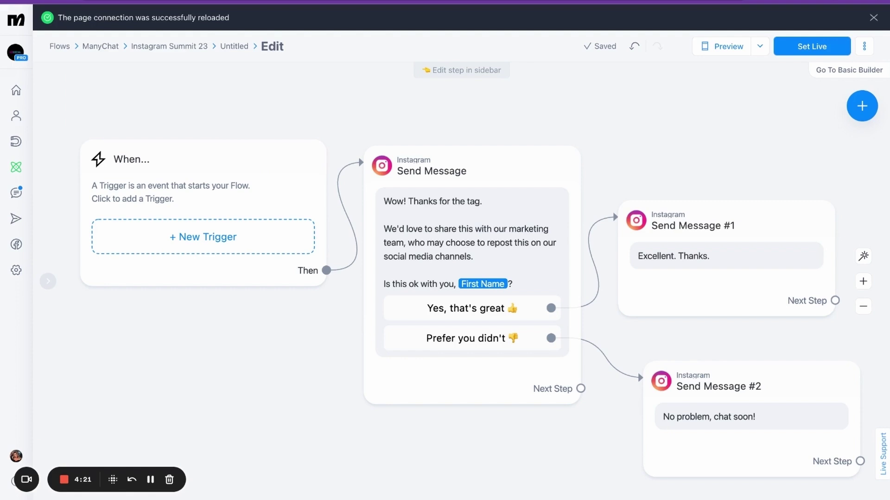
Leave the trigger list without choosing a trigger, set the flow live, and open account Settings
{"action": "left_click", "coordinate": [204, 245]}
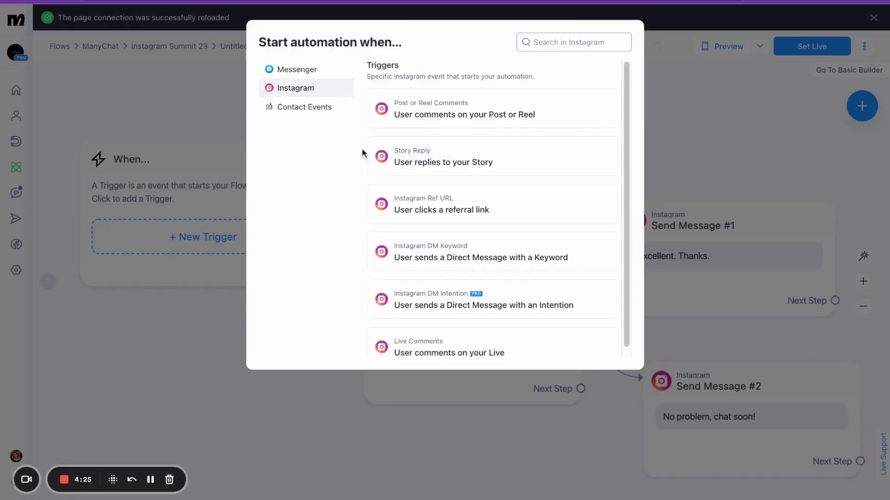
{"action": "left_click", "coordinate": [682, 92]}
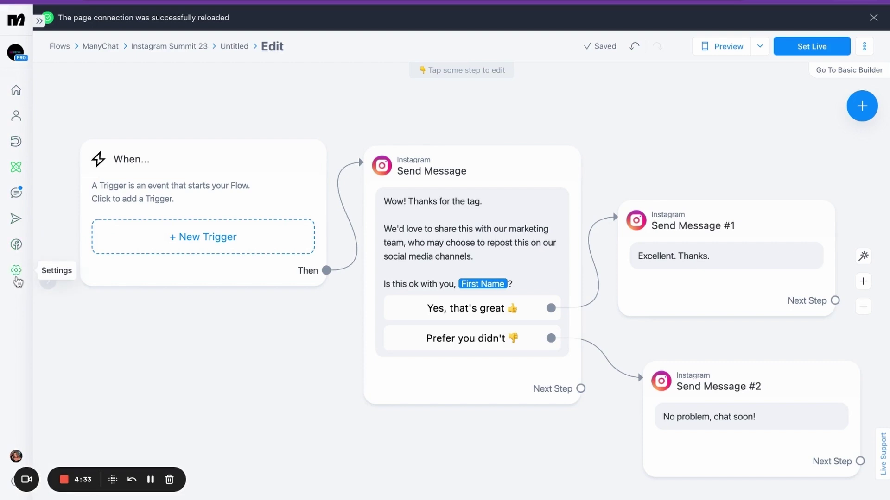
{"action": "left_click", "coordinate": [793, 50]}
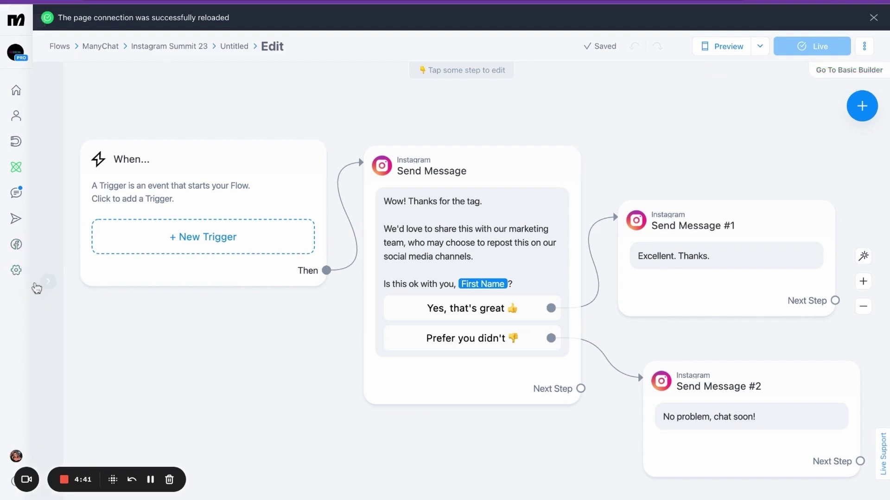
{"action": "left_click", "coordinate": [17, 272]}
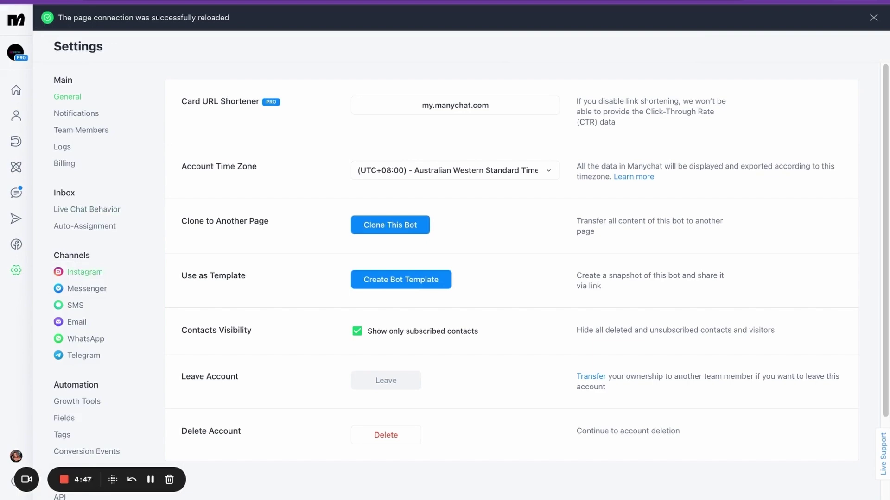
In Instagram settings, pick the Untitled flow from ManyChat > Instagram Summit 23 as Story Mention Reply
{"action": "left_click", "coordinate": [84, 272]}
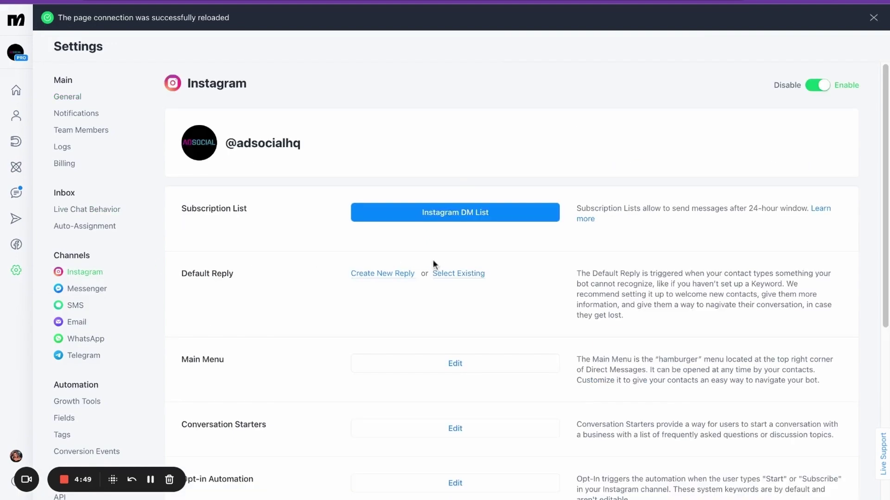
{"action": "scroll", "coordinate": [422, 283], "scroll_direction": "down", "scroll_amount": 6}
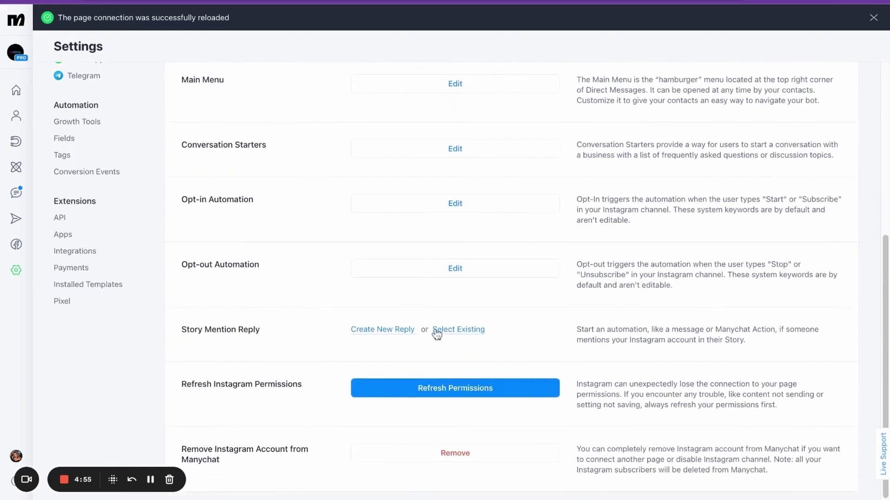
{"action": "left_click", "coordinate": [459, 330]}
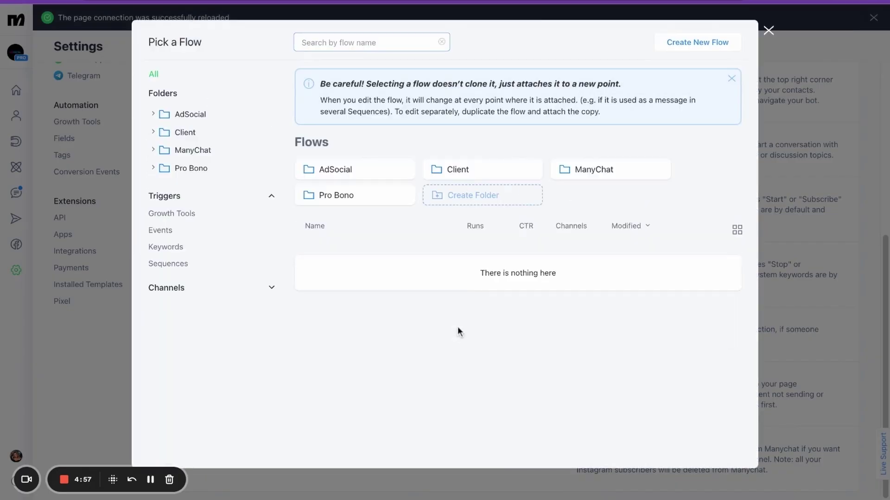
{"action": "left_click", "coordinate": [583, 171]}
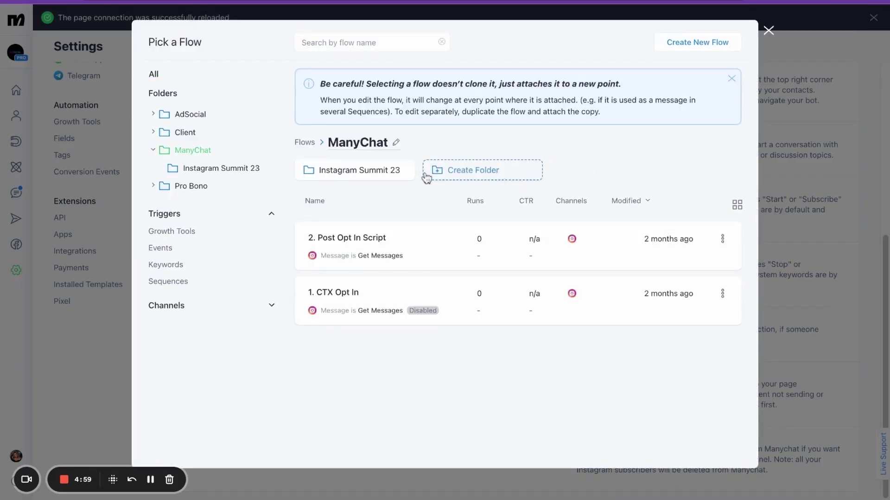
{"action": "left_click", "coordinate": [387, 172]}
{"action": "left_click", "coordinate": [380, 240]}
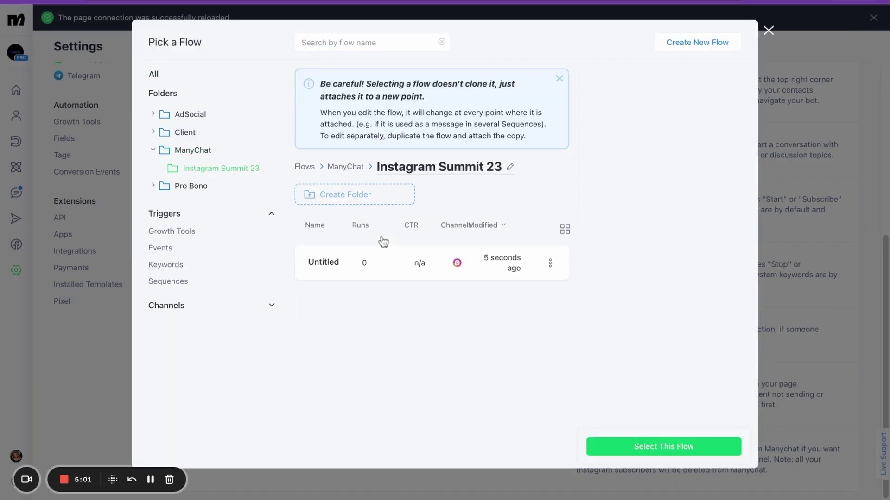
{"action": "left_click", "coordinate": [644, 446]}
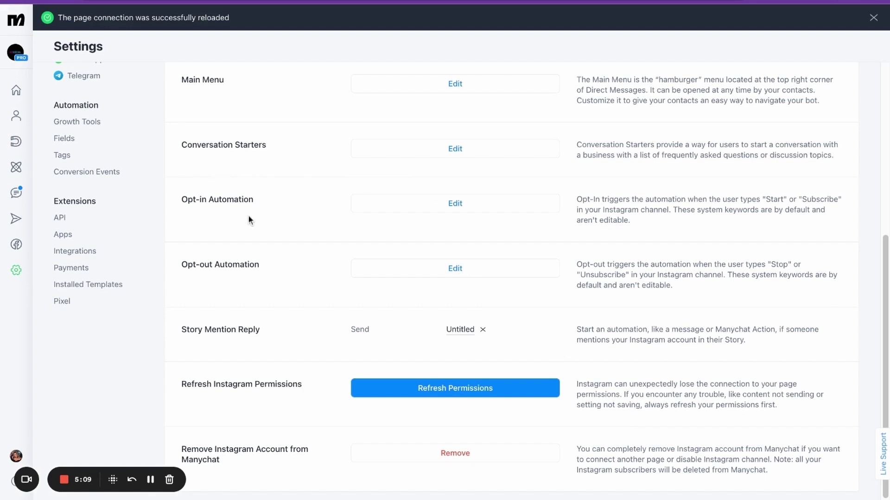
Open the Untitled flow from Automation > ManyChat > Instagram Summit 23
{"action": "left_click", "coordinate": [16, 167]}
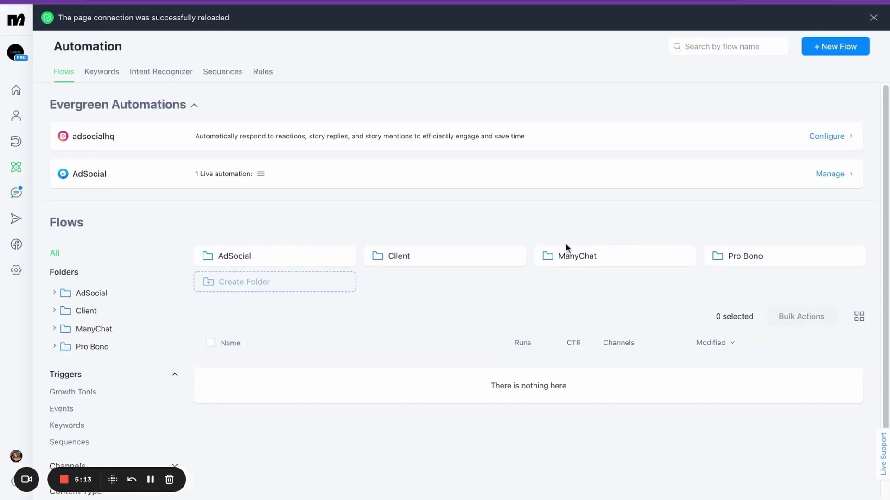
{"action": "left_click", "coordinate": [582, 259]}
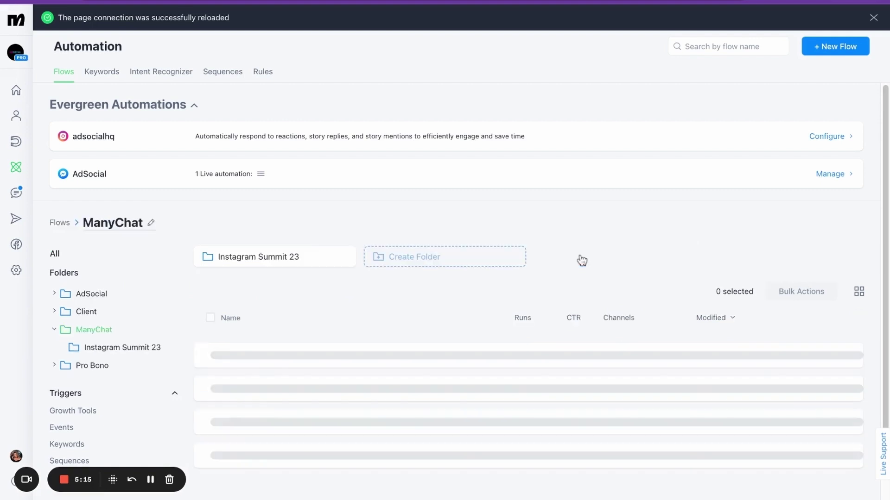
{"action": "left_click", "coordinate": [301, 256]}
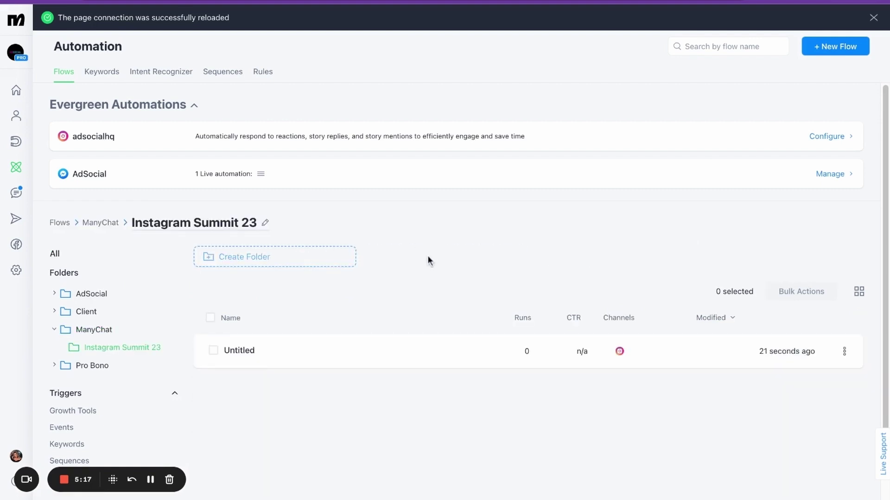
{"action": "left_click", "coordinate": [337, 350]}
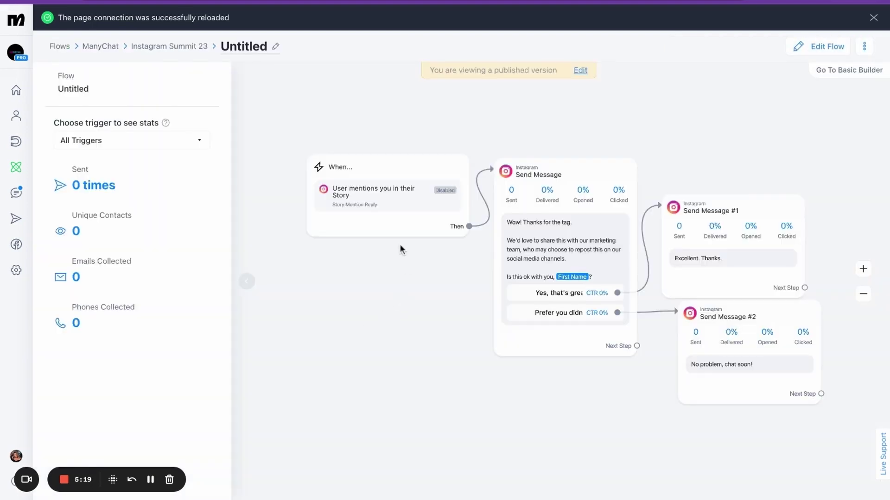
Review the Story mention trigger, keeping it at once per 24 hours, and view Send Message statistics
{"action": "left_click", "coordinate": [336, 197]}
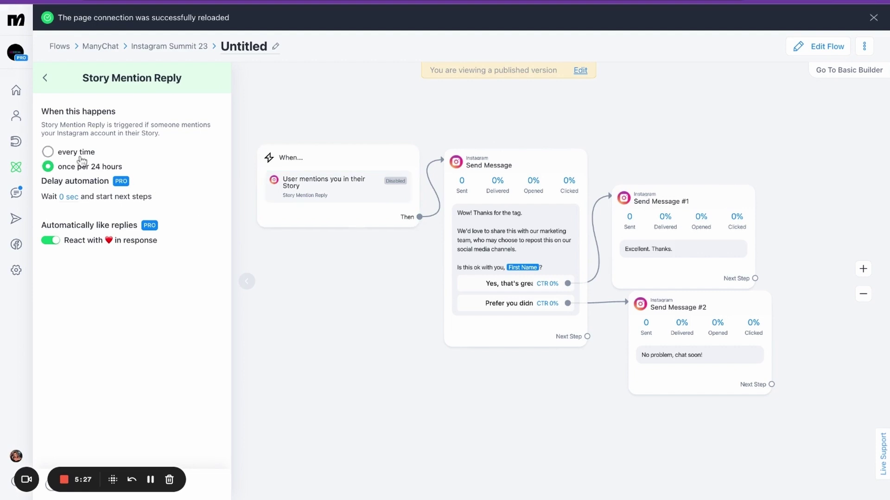
{"action": "left_click", "coordinate": [48, 152]}
{"action": "left_click", "coordinate": [49, 167]}
{"action": "left_click", "coordinate": [462, 250]}
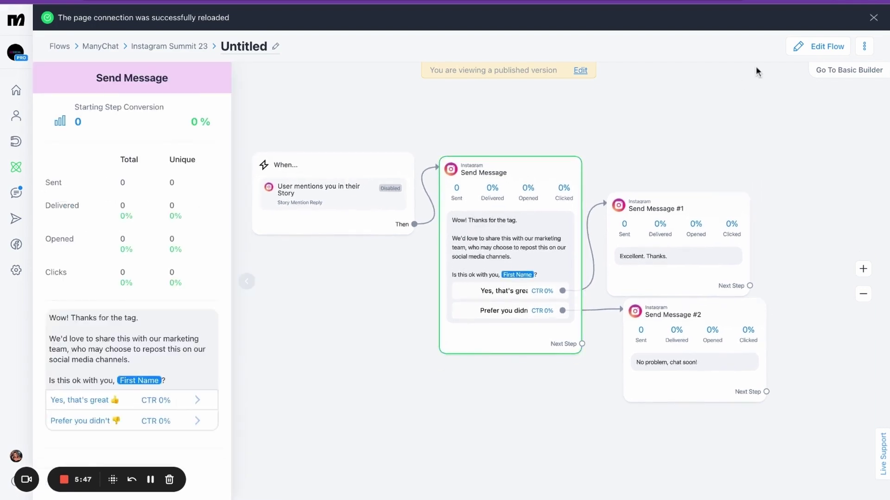
Enter edit mode and move Send Message #1, #2 and Send Message right, the trigger up-left
{"action": "left_click", "coordinate": [818, 46]}
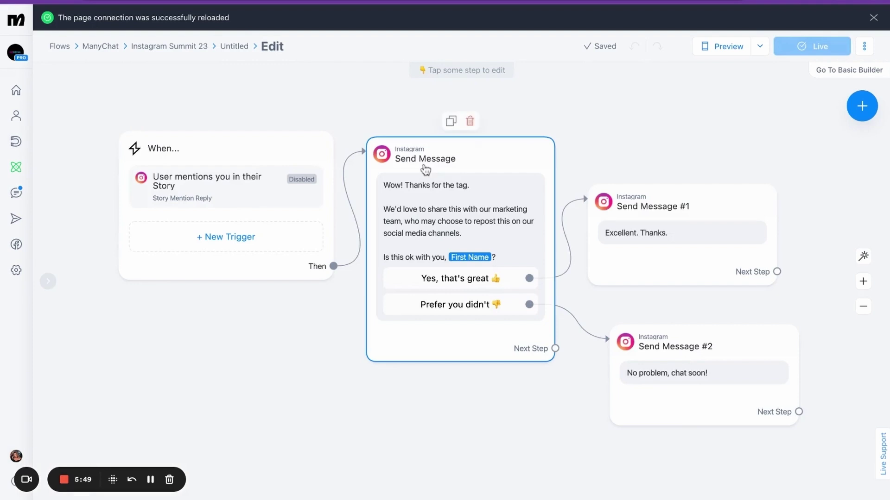
{"action": "scroll", "coordinate": [289, 195], "scroll_direction": "right", "scroll_amount": 3}
{"action": "scroll", "coordinate": [288, 195], "scroll_direction": "down", "scroll_amount": 2}
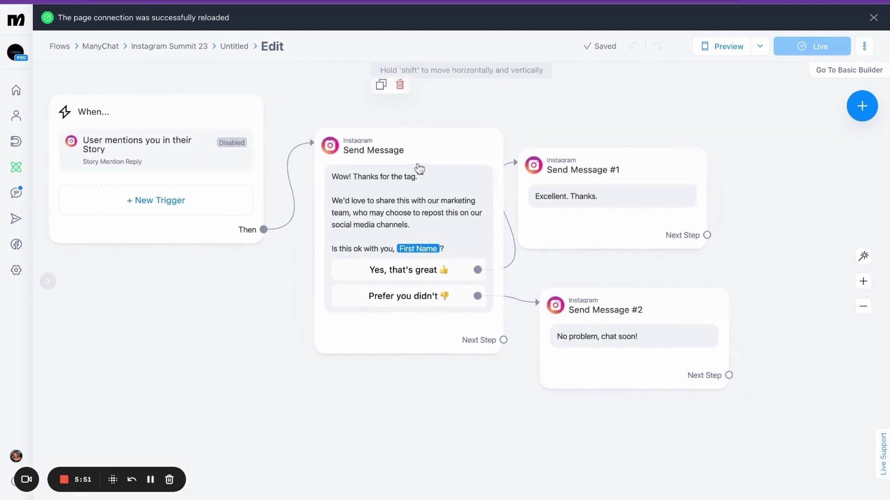
{"action": "left_click_drag", "start_coordinate": [633, 160], "coordinate": [708, 155]}
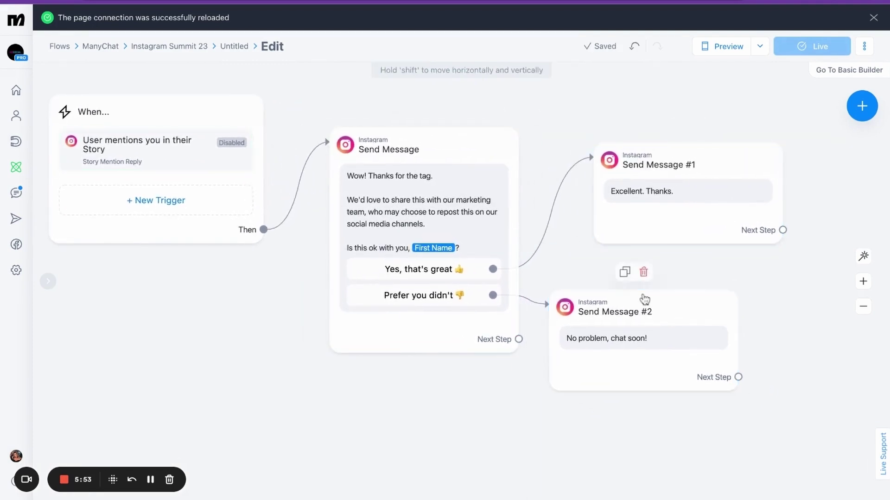
{"action": "left_click_drag", "start_coordinate": [624, 296], "coordinate": [724, 300]}
{"action": "left_click_drag", "start_coordinate": [491, 252], "coordinate": [533, 267]}
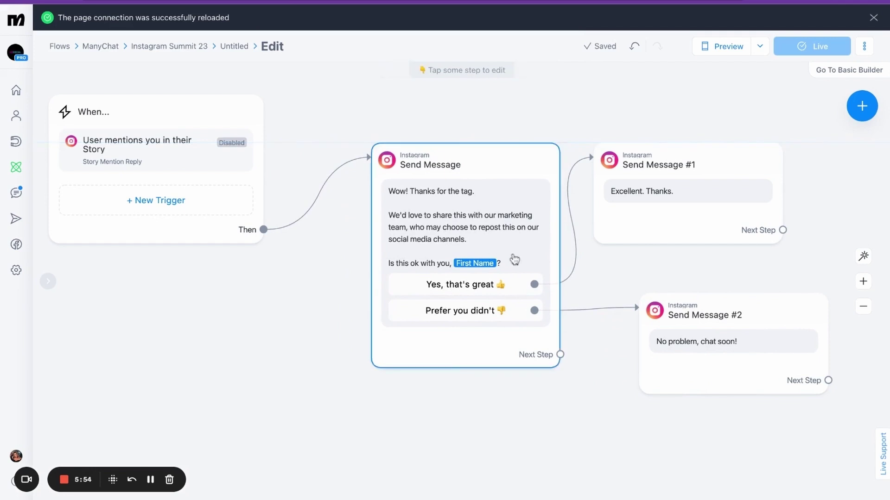
{"action": "left_click_drag", "start_coordinate": [233, 133], "coordinate": [191, 121]}
Add a Randomizer after the trigger and connect its branch A to Send Message
{"action": "left_click_drag", "start_coordinate": [222, 216], "coordinate": [274, 177]}
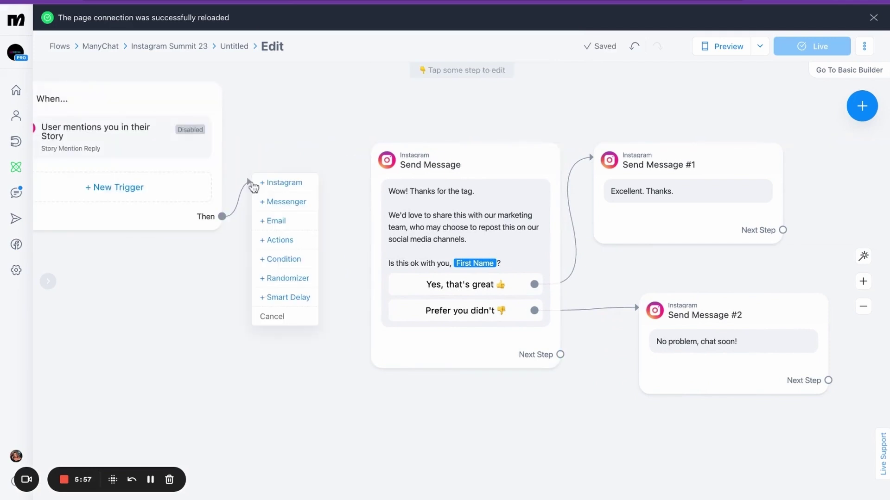
{"action": "left_click", "coordinate": [269, 279]}
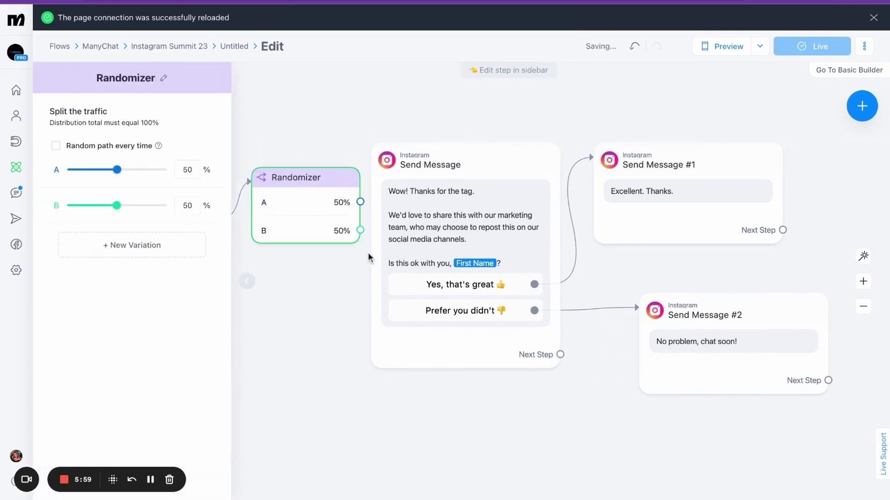
{"action": "left_click", "coordinate": [313, 118]}
{"action": "left_click_drag", "start_coordinate": [621, 169], "coordinate": [645, 166]}
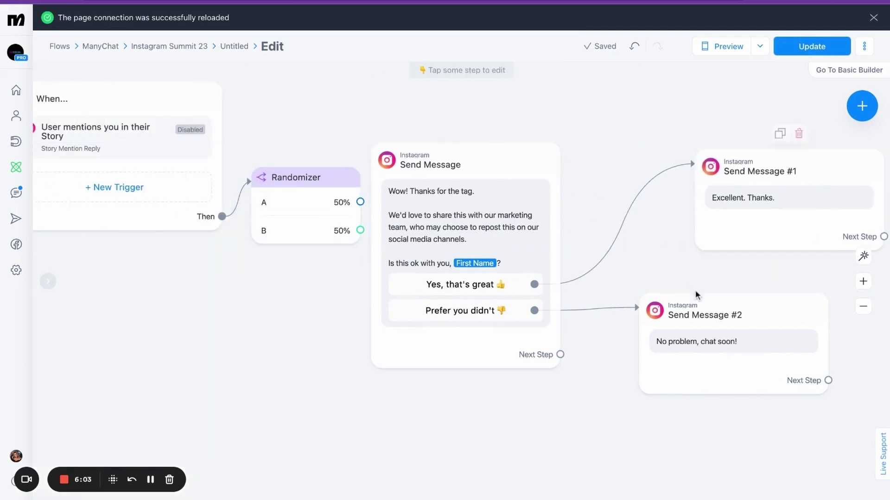
{"action": "left_click_drag", "start_coordinate": [696, 296], "coordinate": [775, 331]}
{"action": "left_click_drag", "start_coordinate": [424, 194], "coordinate": [492, 90]}
{"action": "left_click", "coordinate": [360, 202]}
{"action": "left_click", "coordinate": [511, 260]}
Line up Send Message #2 under #1, then duplicate the Send Message step
{"action": "left_click", "coordinate": [740, 193]}
{"action": "left_click_drag", "start_coordinate": [740, 194], "coordinate": [719, 143]}
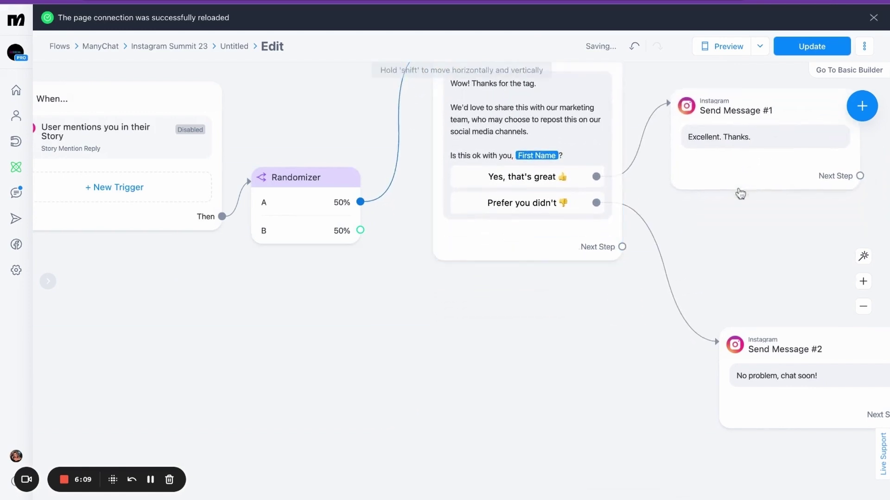
{"action": "left_click_drag", "start_coordinate": [725, 350], "coordinate": [676, 235]}
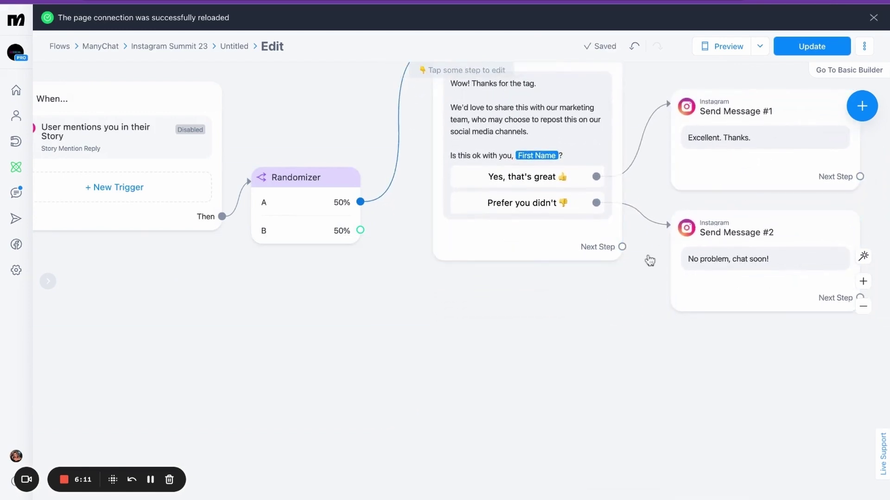
{"action": "scroll", "coordinate": [532, 302], "scroll_direction": "down", "scroll_amount": 1}
{"action": "scroll", "coordinate": [424, 289], "scroll_direction": "up", "scroll_amount": 3}
{"action": "left_click", "coordinate": [436, 301]}
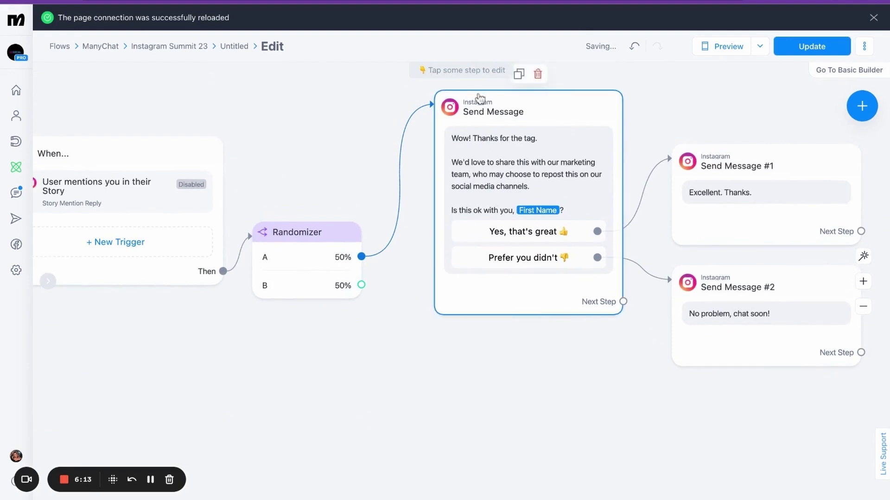
{"action": "left_click", "coordinate": [527, 73]}
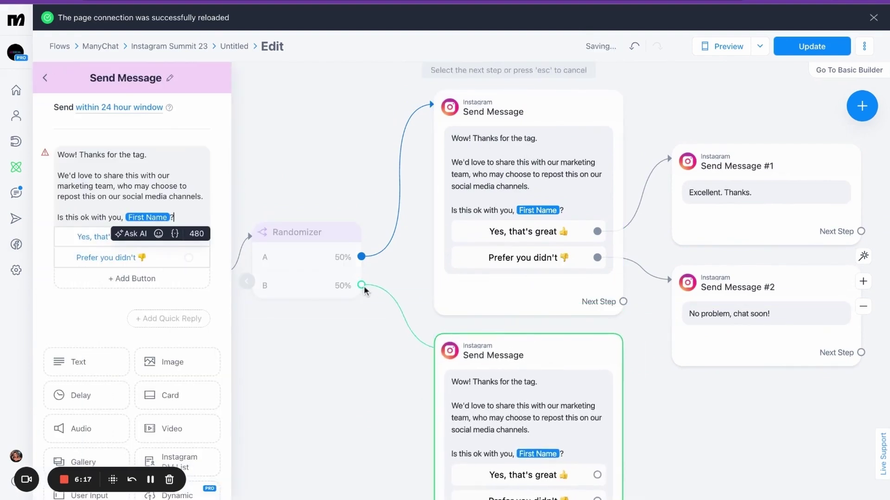
Connect Randomizer branch B to the duplicate and retype its opening line as 'Appreciate the tag...'
{"action": "left_click_drag", "start_coordinate": [363, 285], "coordinate": [487, 371]}
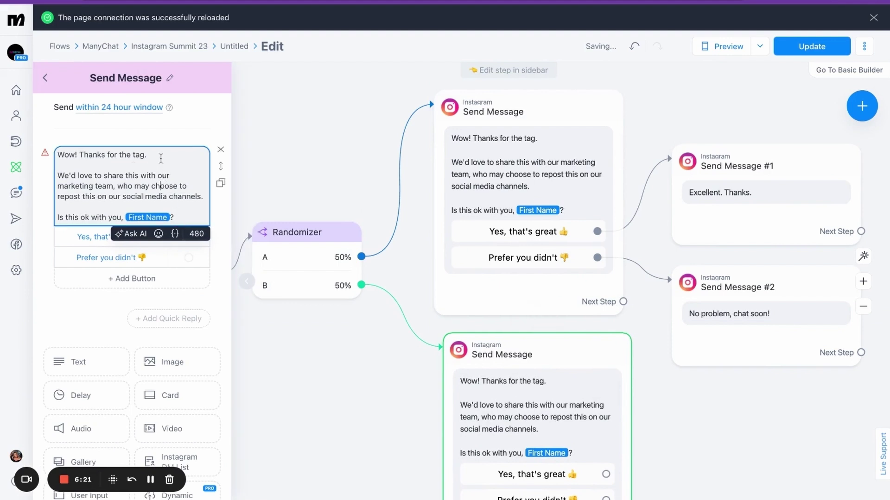
{"action": "left_click", "coordinate": [161, 158]}
{"action": "key", "text": "shift+Left"}
{"action": "key", "text": "shift+Left"}
{"action": "key", "text": "shift+Left"}
{"action": "key", "text": "shift+Left"}
{"action": "key", "text": "shift+Left"}
{"action": "key", "text": "shift+Left"}
{"action": "key", "text": "shift+Left"}
{"action": "key", "text": "shift+Left"}
{"action": "key", "text": "shift+Left"}
{"action": "key", "text": "shift+Left"}
{"action": "key", "text": "shift+Left"}
{"action": "key", "text": "shift+Left"}
{"action": "key", "text": "shift+Left"}
{"action": "key", "text": "shift+Left"}
{"action": "key", "text": "shift+Left"}
{"action": "key", "text": "shift+Left"}
{"action": "key", "text": "shift+Left"}
{"action": "key", "text": "shift+Left"}
{"action": "key", "text": "shift+Left"}
{"action": "key", "text": "shift+Left"}
{"action": "type", "text": "Appre"}
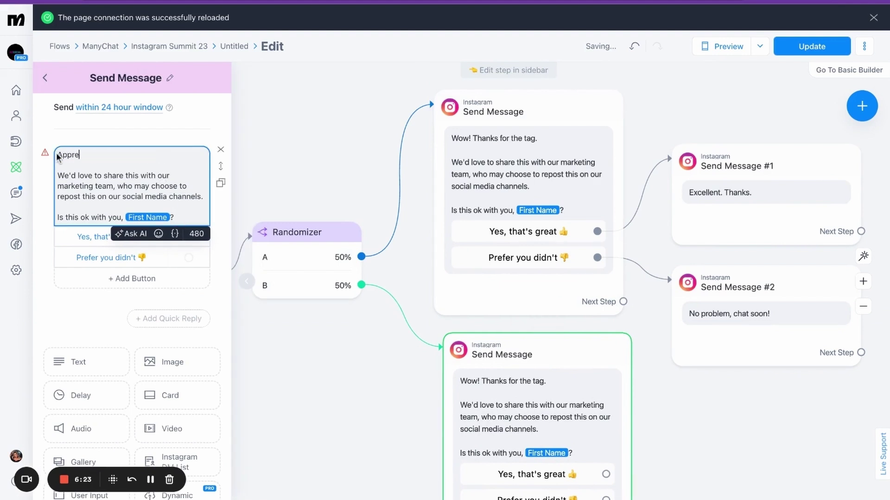
{"action": "type", "text": "ciate the tag"}
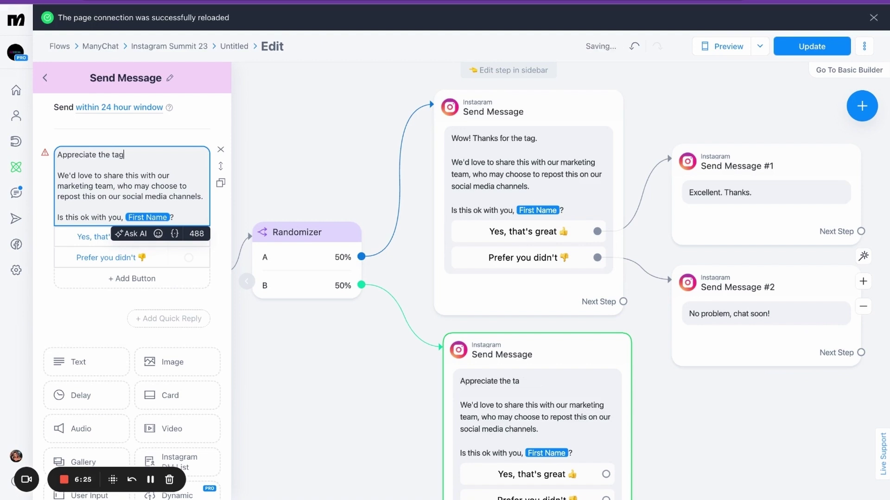
{"action": "type", "text": ". We'd love to shaare "}
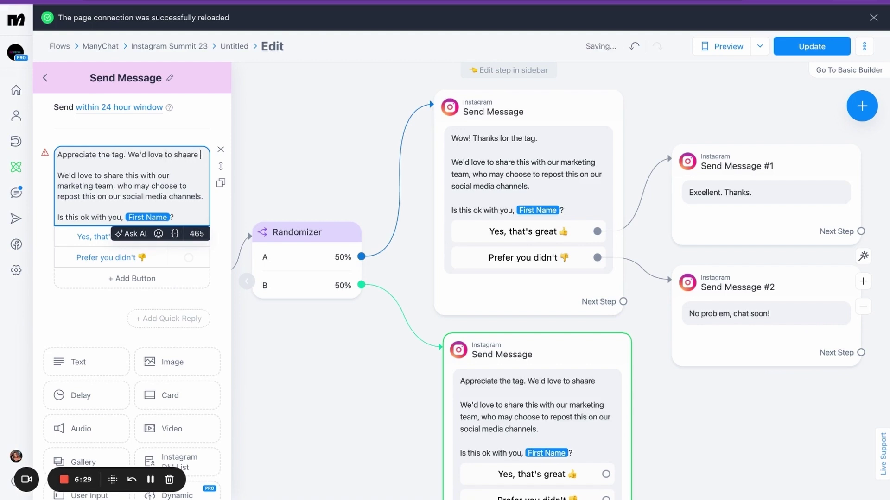
{"action": "key", "text": "BackSpace"}
{"action": "key", "text": "BackSpace"}
{"action": "key", "text": "BackSpace"}
{"action": "key", "text": "BackSpace"}
{"action": "type", "text": "re this on our social's. Is that ok with"}
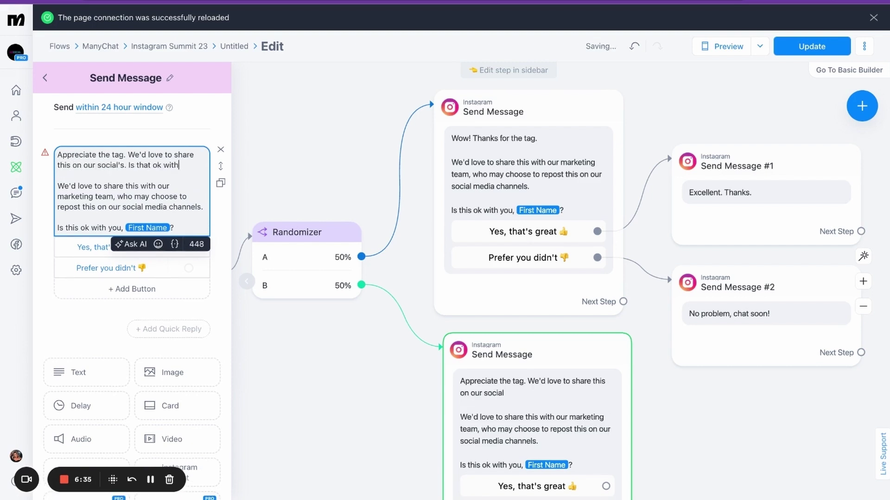
{"action": "type", "text": " you"}
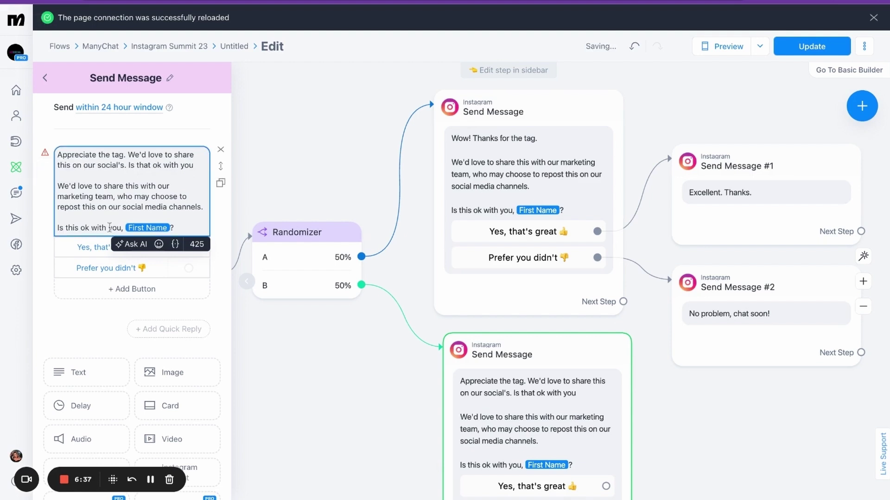
Delete the repeated paragraph and add a comma after 'ok with you'
{"action": "key", "text": "Down"}
{"action": "left_click_drag", "start_coordinate": [125, 232], "coordinate": [54, 190]}
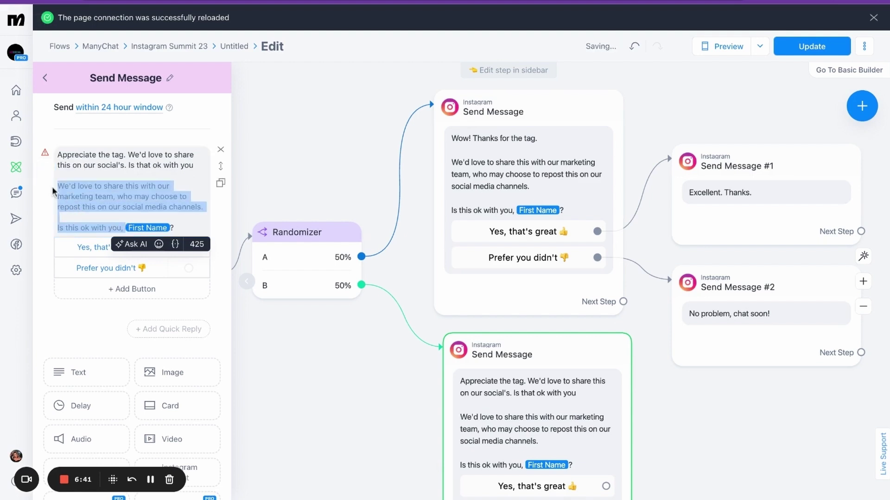
{"action": "key", "text": "BackSpace"}
{"action": "key", "text": "BackSpace"}
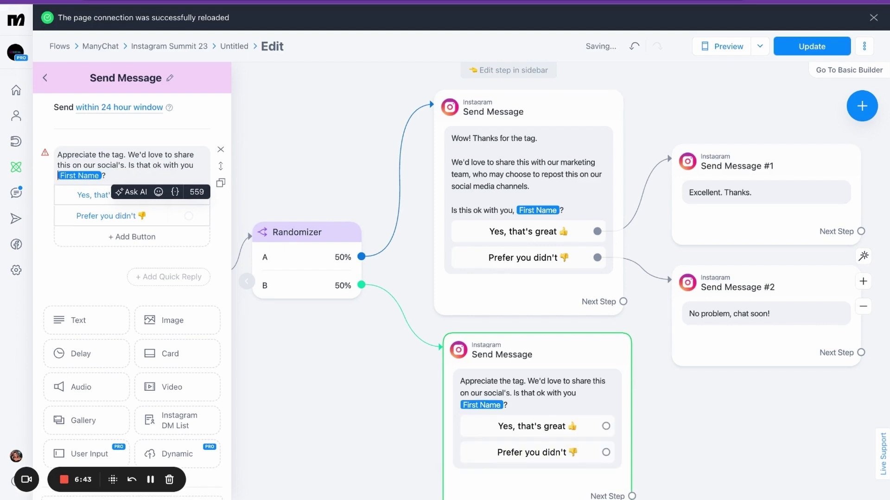
{"action": "type", "text": ","}
Duplicate Send Message #1 and link the B message's Yes, that's great reply to the copy
{"action": "left_click", "coordinate": [344, 163]}
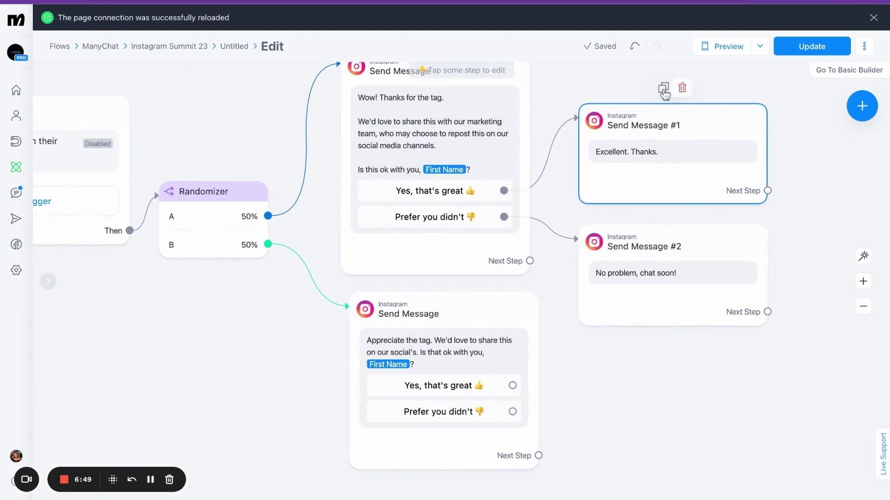
{"action": "left_click", "coordinate": [661, 91]}
{"action": "left_click_drag", "start_coordinate": [697, 350], "coordinate": [628, 291]}
{"action": "left_click_drag", "start_coordinate": [570, 223], "coordinate": [663, 215]}
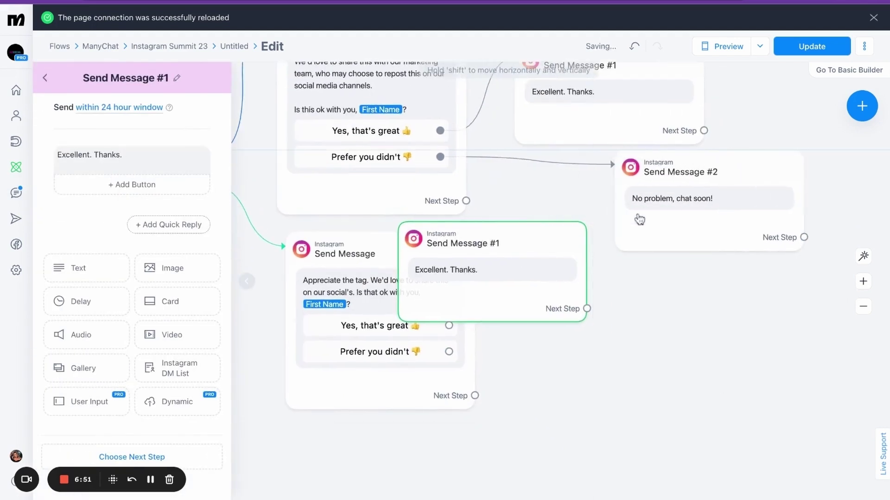
{"action": "left_click_drag", "start_coordinate": [668, 108], "coordinate": [752, 108]}
{"action": "left_click_drag", "start_coordinate": [543, 256], "coordinate": [724, 303]}
{"action": "left_click_drag", "start_coordinate": [448, 326], "coordinate": [602, 308]}
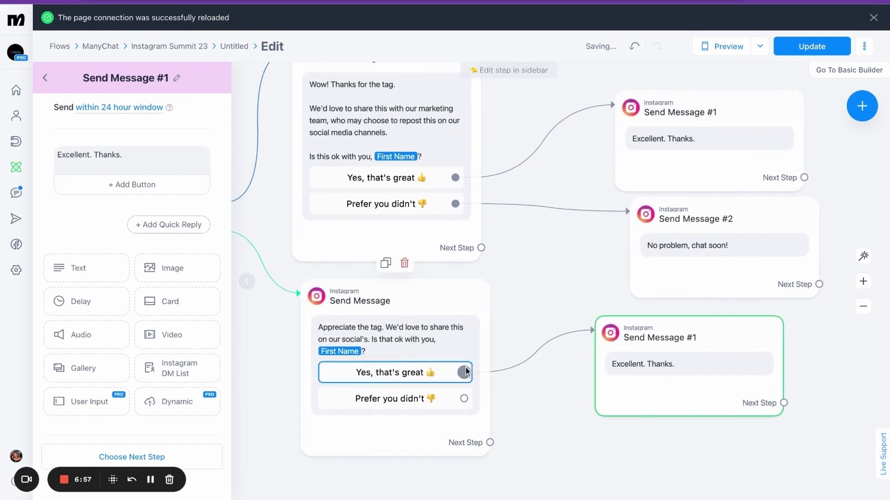
{"action": "left_click", "coordinate": [465, 372]}
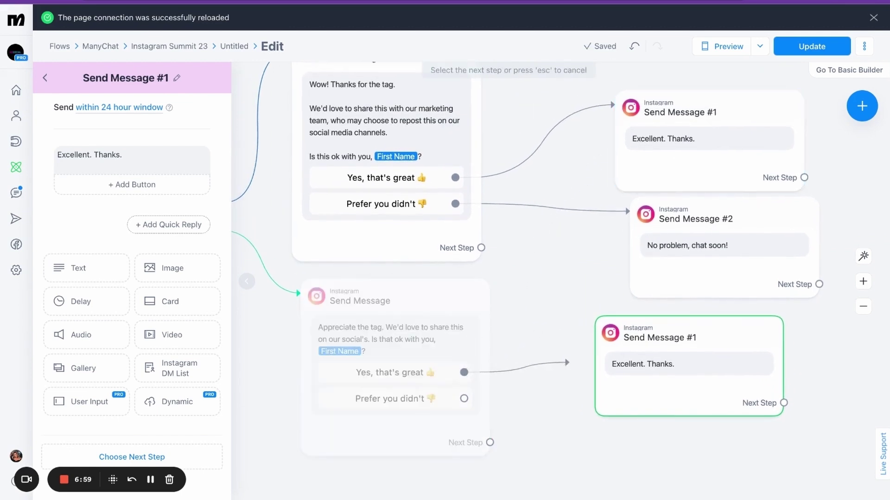
{"action": "left_click", "coordinate": [639, 363]}
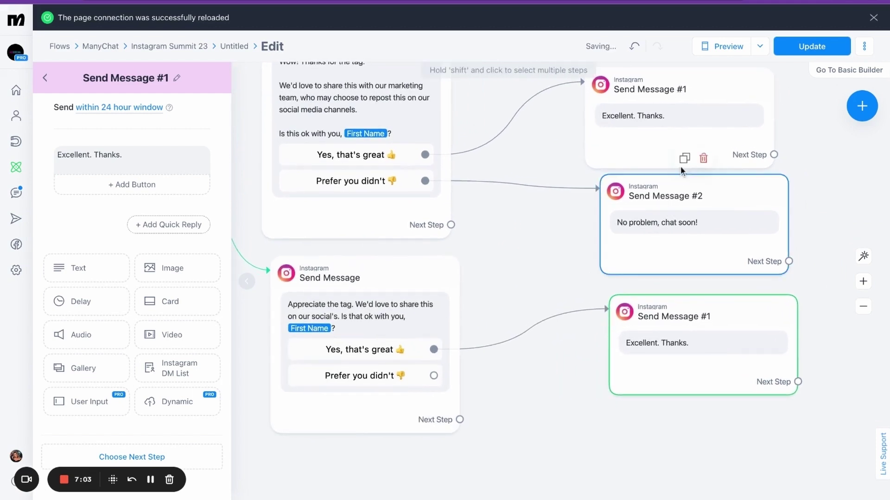
Duplicate Send Message #2 and link the Prefer you didn't reply to that copy
{"action": "left_click", "coordinate": [654, 217]}
{"action": "scroll", "coordinate": [551, 271], "scroll_direction": "down", "scroll_amount": 3}
{"action": "left_click_drag", "start_coordinate": [591, 231], "coordinate": [591, 231]}
{"action": "left_click", "coordinate": [412, 275]}
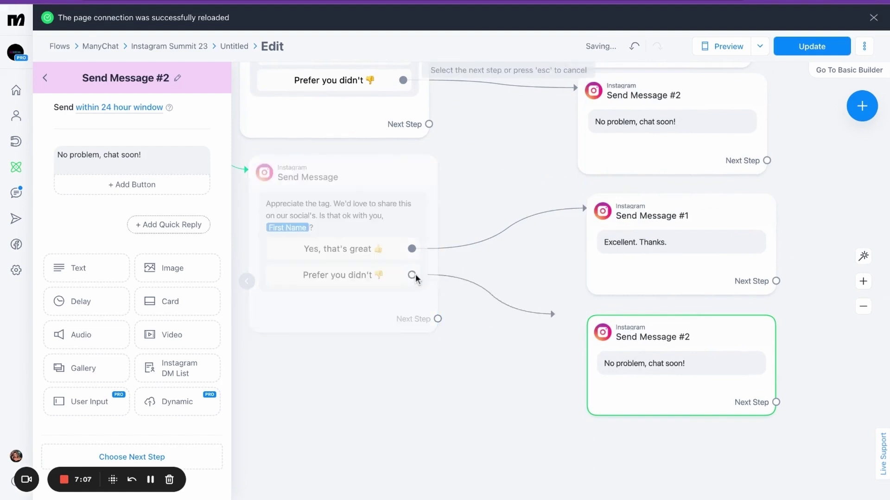
{"action": "left_click", "coordinate": [626, 345]}
{"action": "left_click_drag", "start_coordinate": [648, 264], "coordinate": [638, 272]}
{"action": "left_click", "coordinate": [549, 255]}
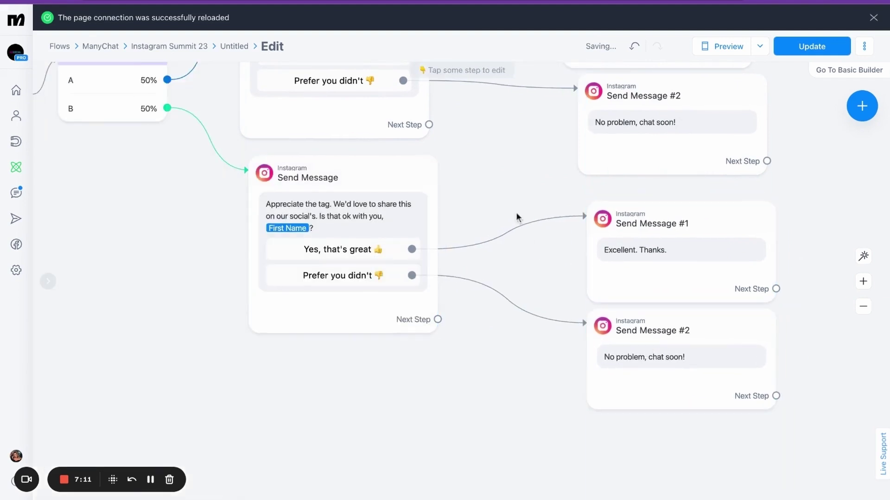
Review the Randomizer step's settings, then close them
{"action": "scroll", "coordinate": [514, 194], "scroll_direction": "down", "scroll_amount": 2}
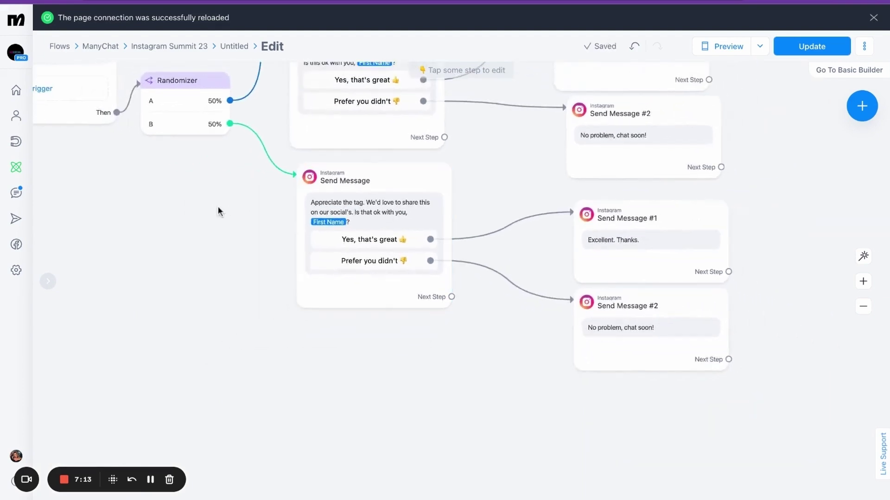
{"action": "scroll", "coordinate": [207, 204], "scroll_direction": "left", "scroll_amount": 3}
{"action": "scroll", "coordinate": [207, 205], "scroll_direction": "up", "scroll_amount": 2}
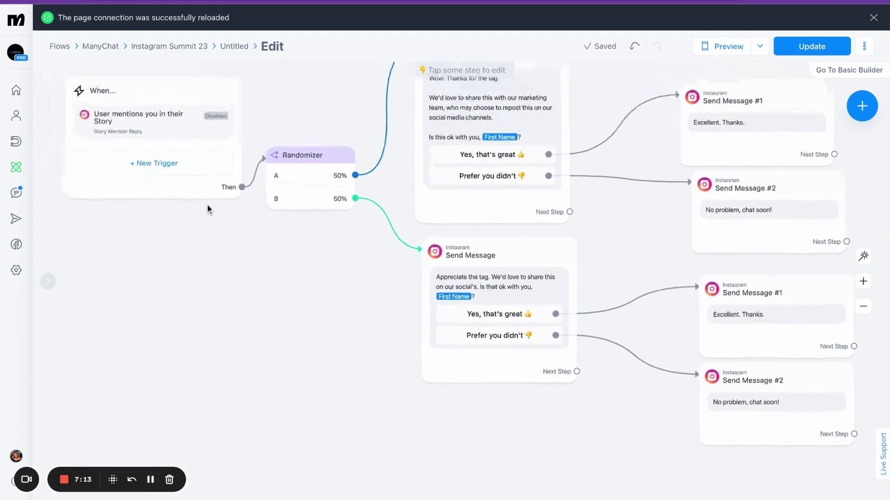
{"action": "left_click", "coordinate": [313, 175]}
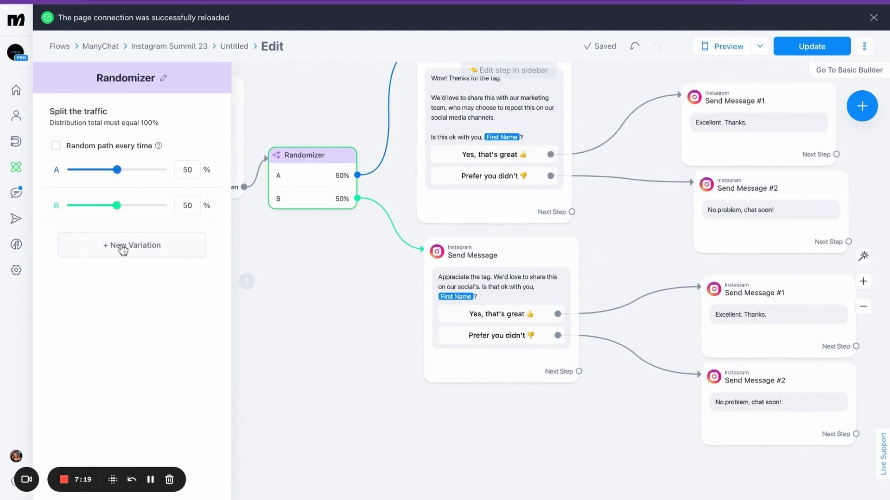
{"action": "left_click", "coordinate": [326, 272]}
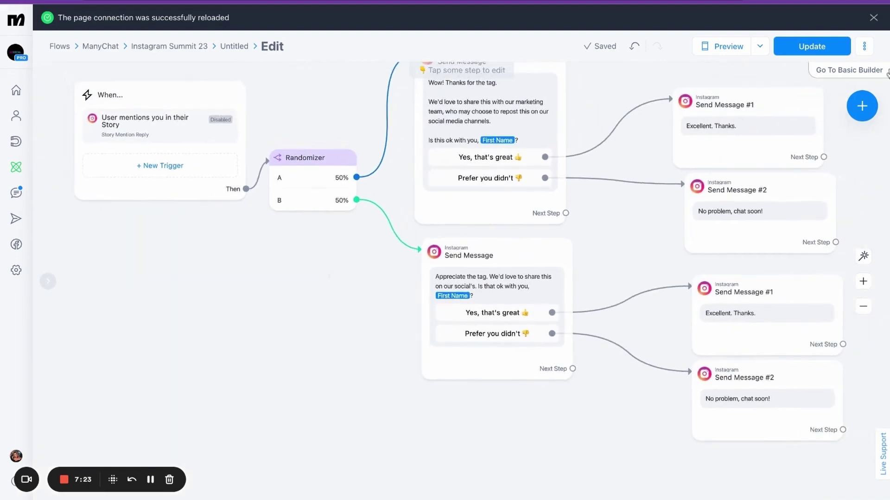
Publish the flow changes with Update and switch on the Story Mention Reply trigger
{"action": "left_click", "coordinate": [805, 44]}
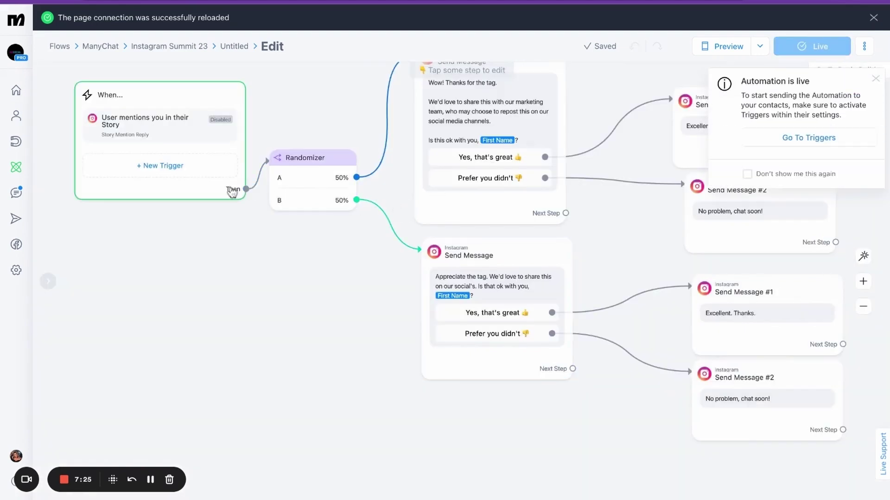
{"action": "left_click", "coordinate": [808, 138]}
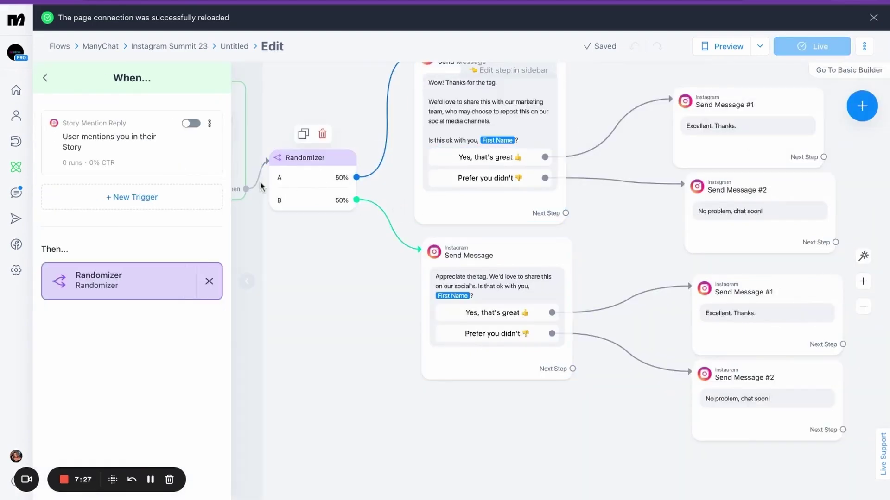
{"action": "left_click", "coordinate": [194, 124]}
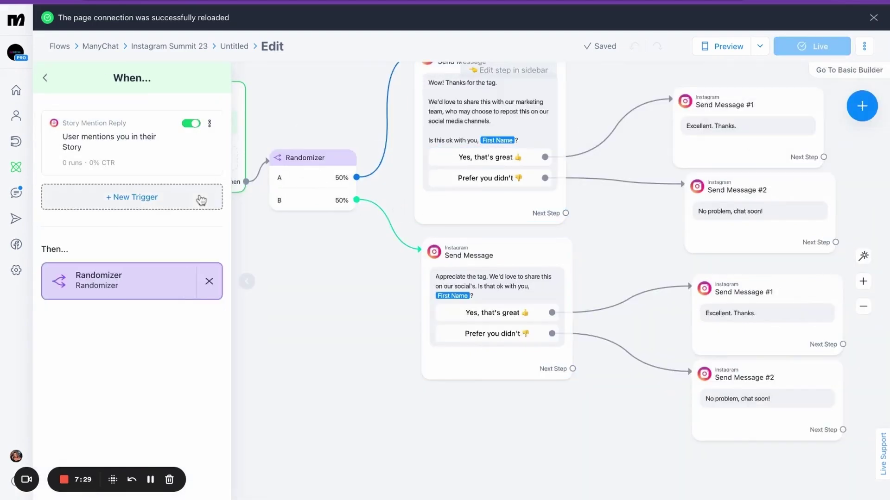
{"action": "left_click_drag", "start_coordinate": [695, 168], "coordinate": [699, 163]}
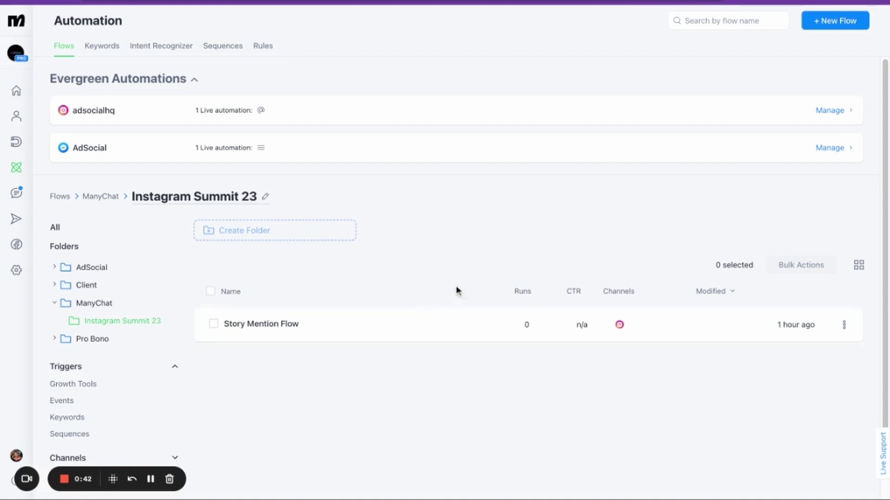
Create a new flow from scratch with a Condition as the first step after the trigger
{"action": "left_click", "coordinate": [823, 24]}
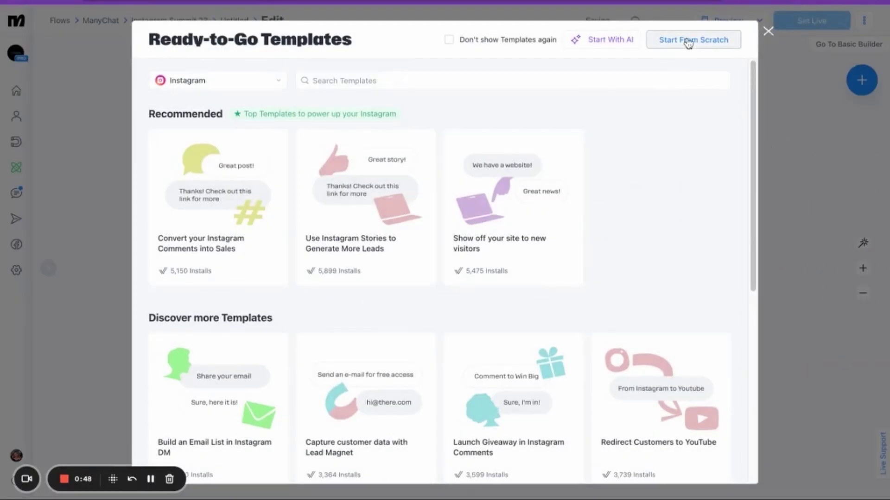
{"action": "left_click", "coordinate": [687, 40]}
{"action": "scroll", "coordinate": [496, 122], "scroll_direction": "right", "scroll_amount": 5}
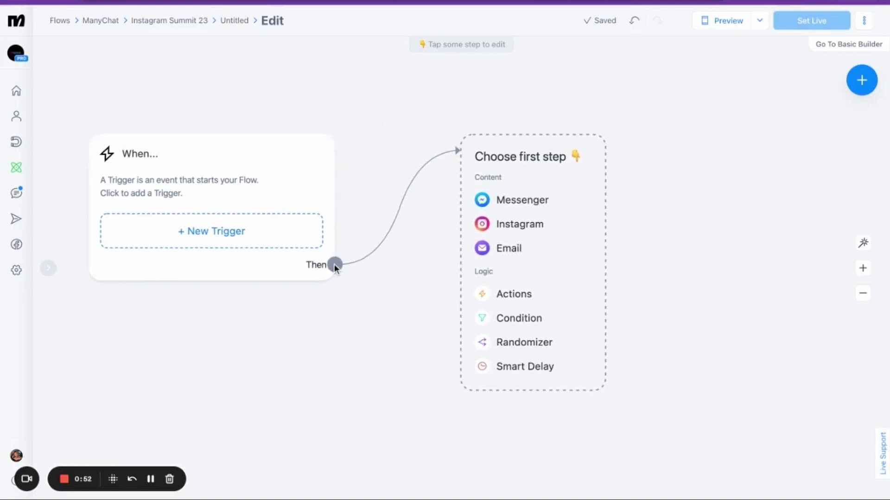
{"action": "left_click", "coordinate": [334, 265]}
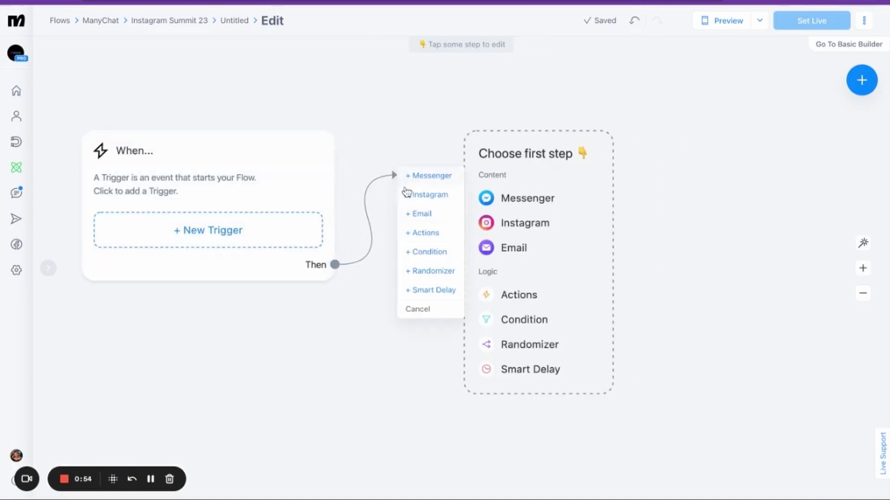
{"action": "left_click", "coordinate": [423, 253]}
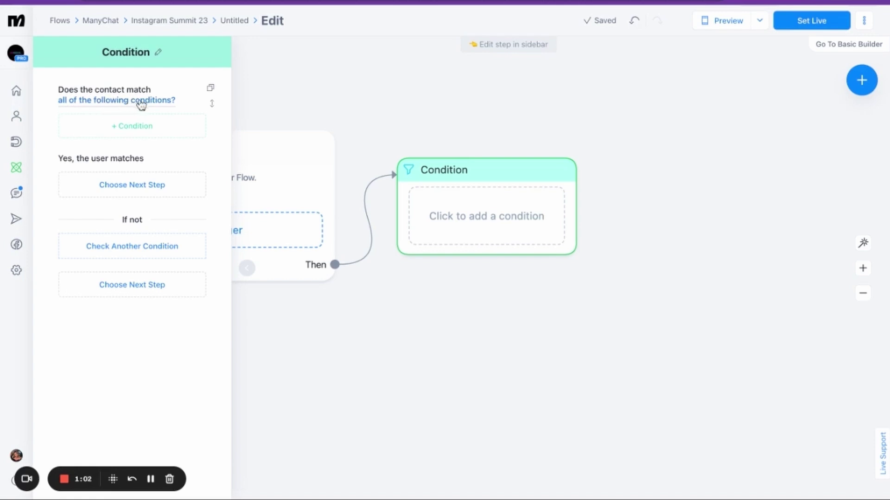
Add the System Fields > Instagram filter Follows Business on Instagram to the Condition step
{"action": "left_click", "coordinate": [116, 130]}
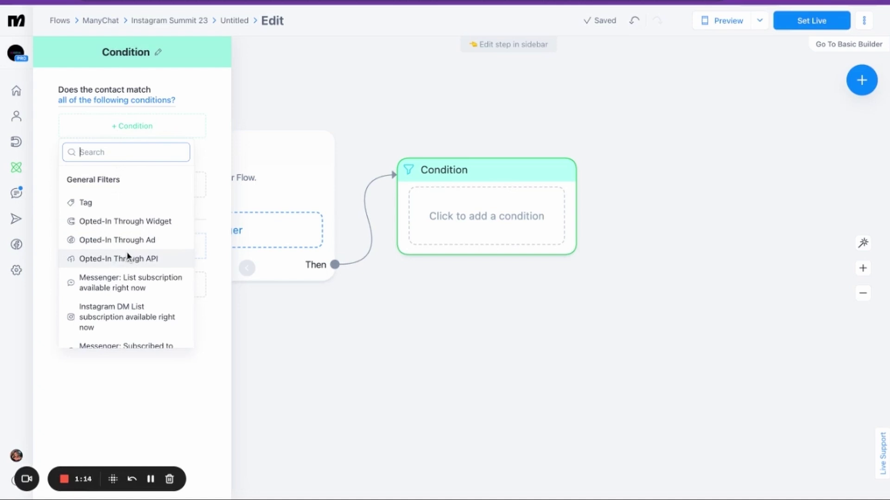
{"action": "scroll", "coordinate": [126, 254], "scroll_direction": "down", "scroll_amount": 2}
{"action": "scroll", "coordinate": [126, 251], "scroll_direction": "down", "scroll_amount": 7}
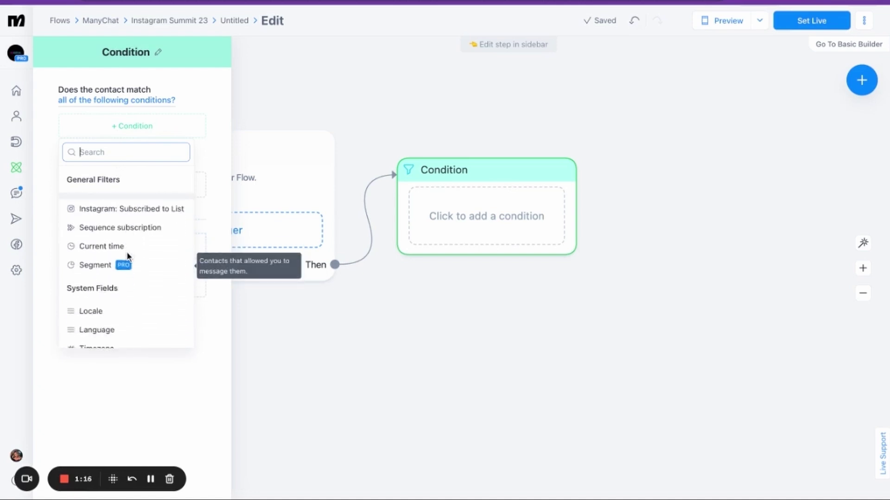
{"action": "scroll", "coordinate": [126, 252], "scroll_direction": "down", "scroll_amount": 5}
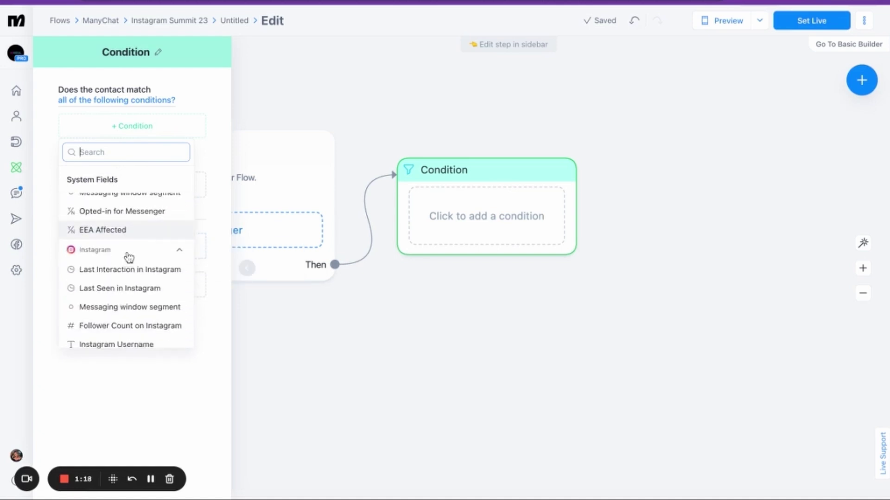
{"action": "scroll", "coordinate": [132, 261], "scroll_direction": "down", "scroll_amount": 1}
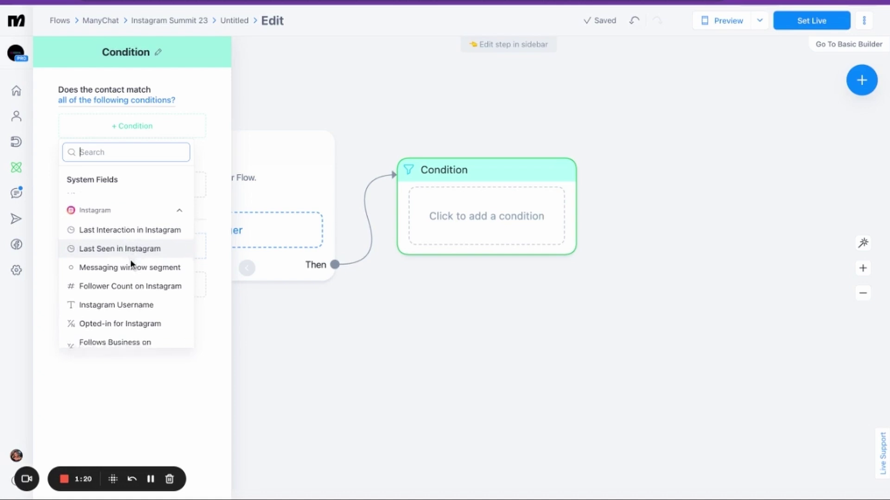
{"action": "scroll", "coordinate": [129, 274], "scroll_direction": "down", "scroll_amount": 1}
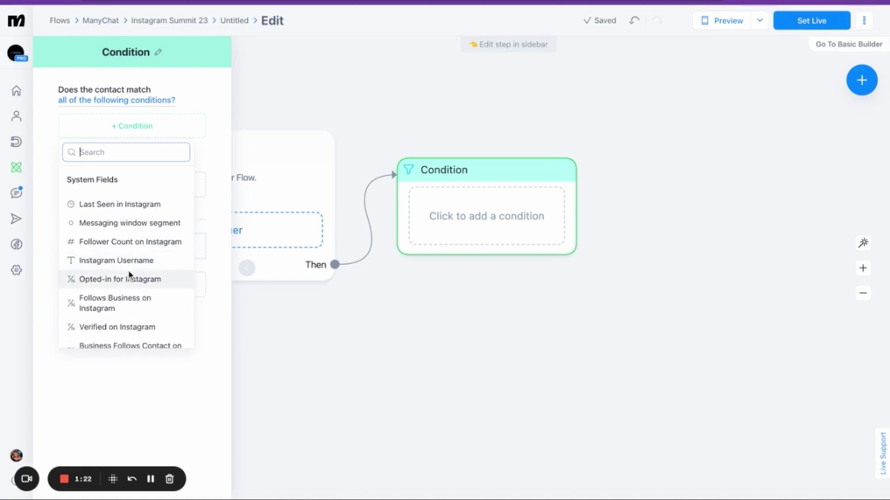
{"action": "left_click", "coordinate": [109, 302]}
{"action": "left_click", "coordinate": [402, 108]}
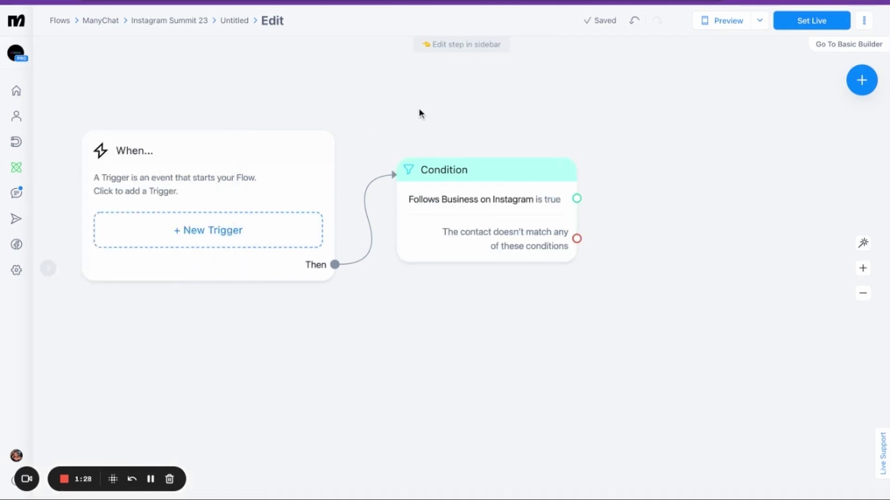
Cancel the follows-branch link and start a connection from the red 'doesn't match' port instead
{"action": "left_click_drag", "start_coordinate": [420, 109], "coordinate": [390, 110]}
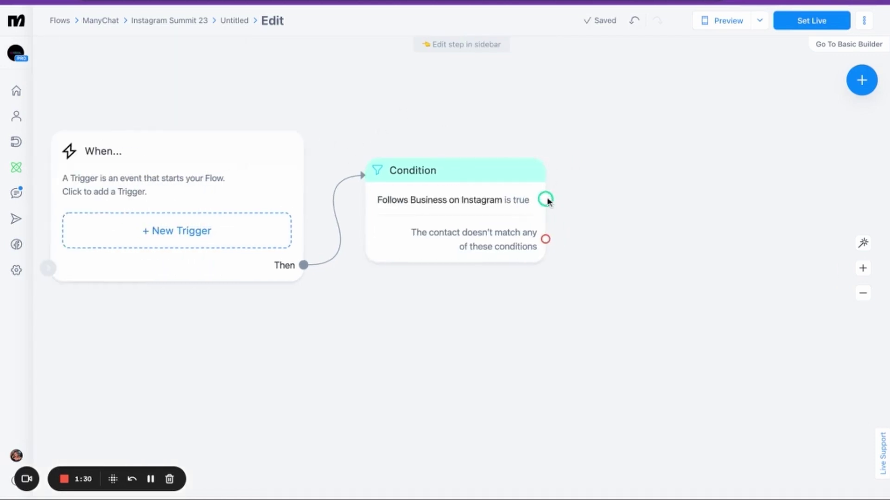
{"action": "left_click_drag", "start_coordinate": [550, 201], "coordinate": [591, 151]}
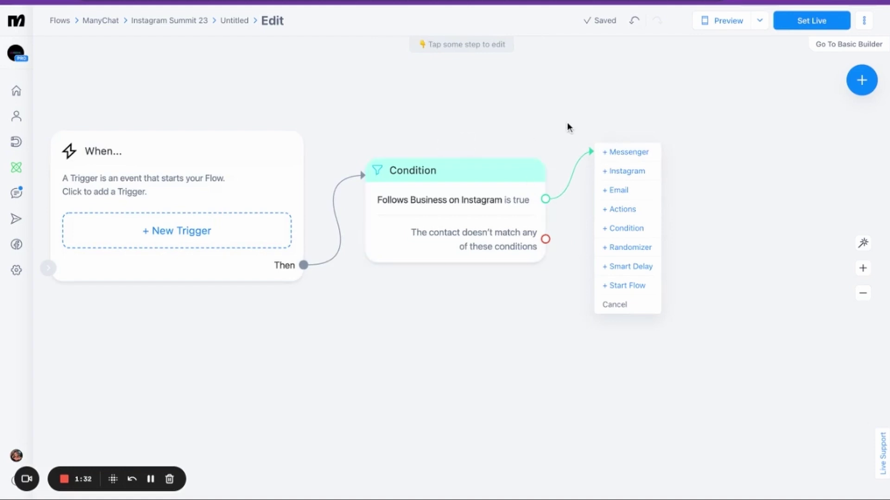
{"action": "left_click", "coordinate": [552, 114]}
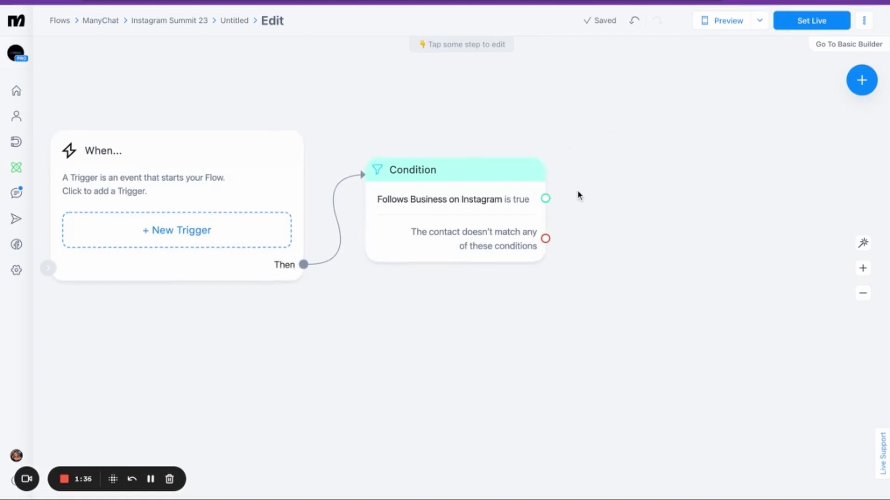
{"action": "scroll", "coordinate": [546, 240], "scroll_direction": "up", "scroll_amount": 1}
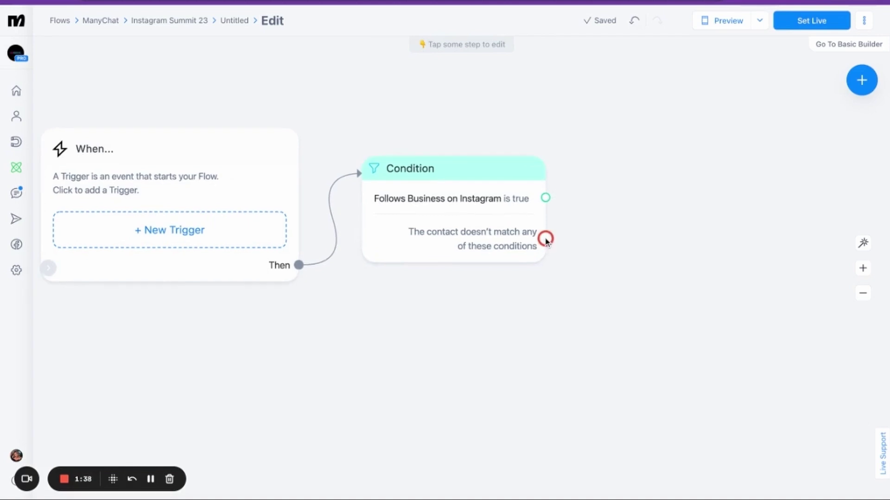
{"action": "left_click", "coordinate": [545, 239]}
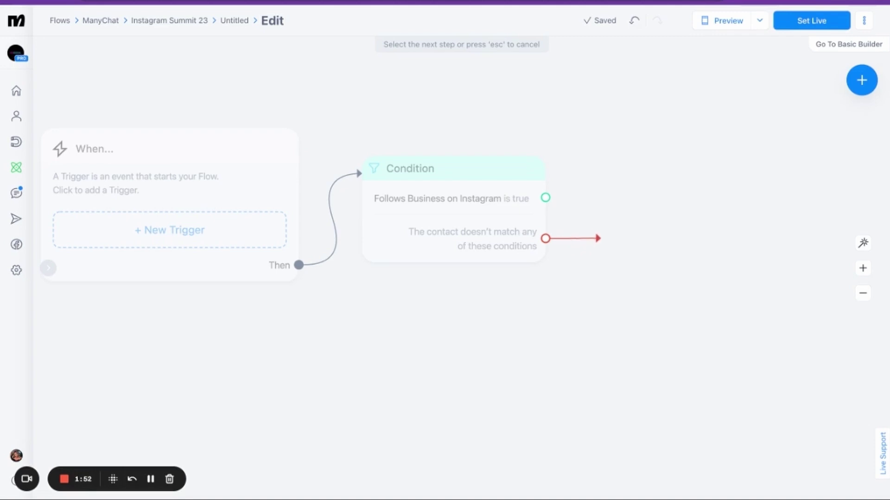
Add an Instagram message on the no-match path: "We noticed that you're not following us on Instagram, yet. Let's change that!"
{"action": "left_click", "coordinate": [599, 239]}
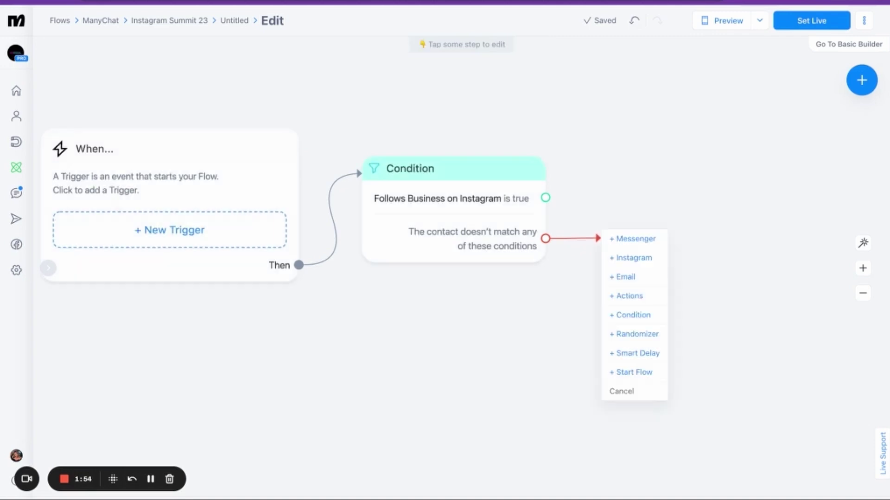
{"action": "left_click", "coordinate": [624, 263]}
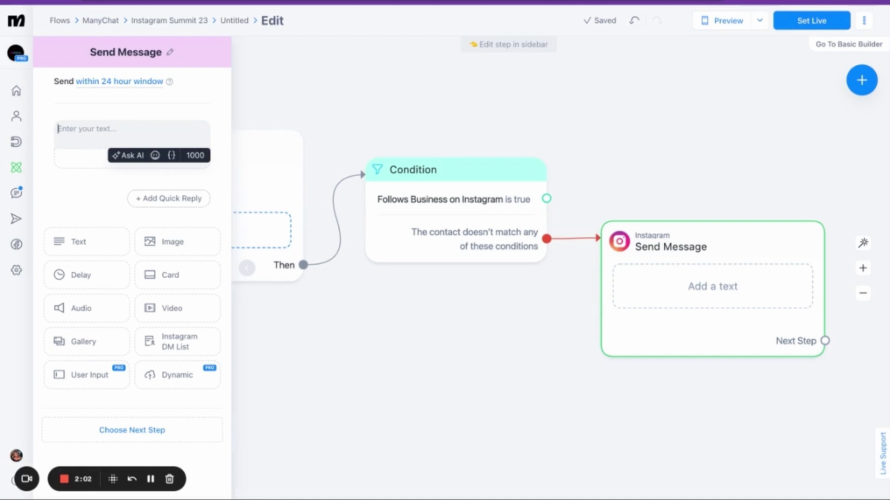
{"action": "type", "text": "We noticed that you're "}
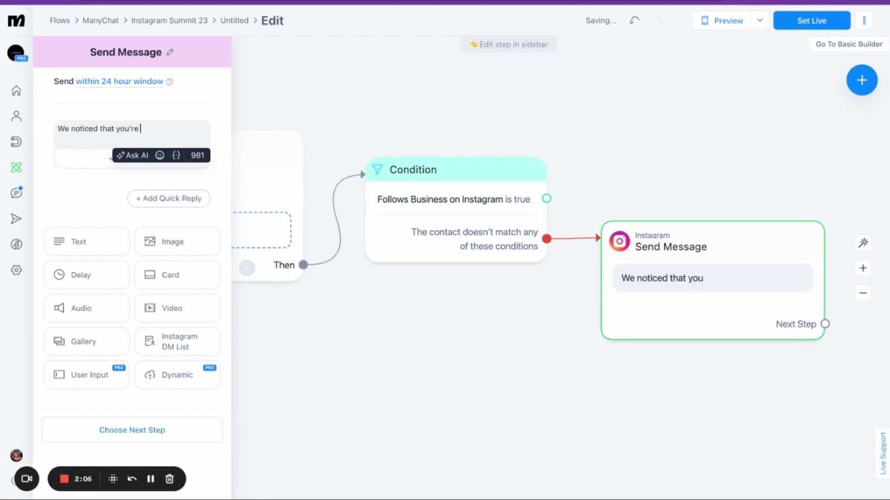
{"action": "type", "text": "not follo"}
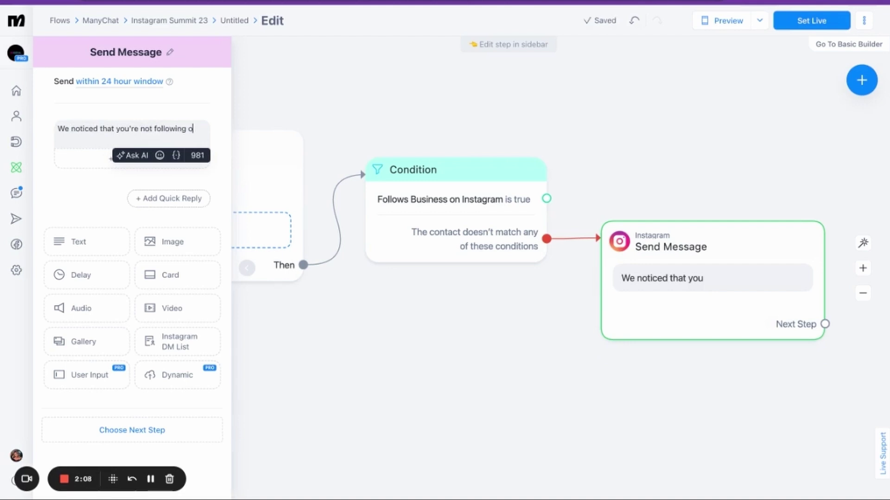
{"action": "type", "text": "wing us on Instagram"}
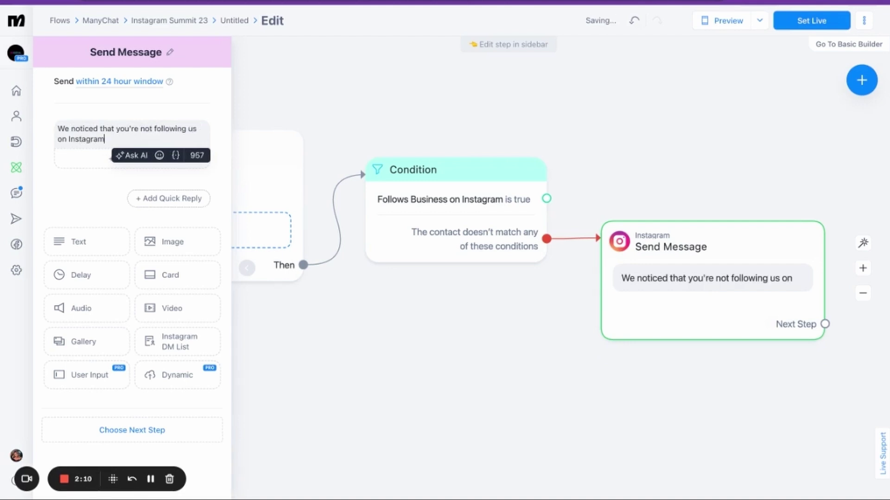
{"action": "type", "text": ", yet. Let"}
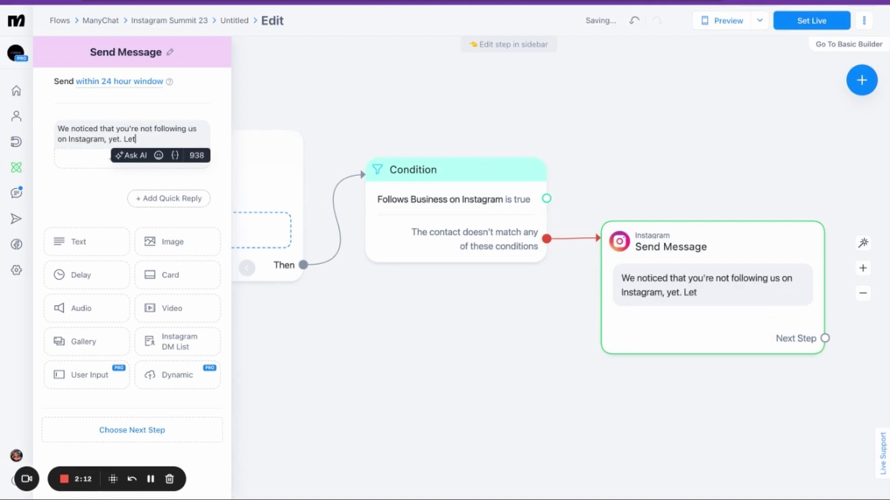
{"action": "type", "text": "'s change that!"}
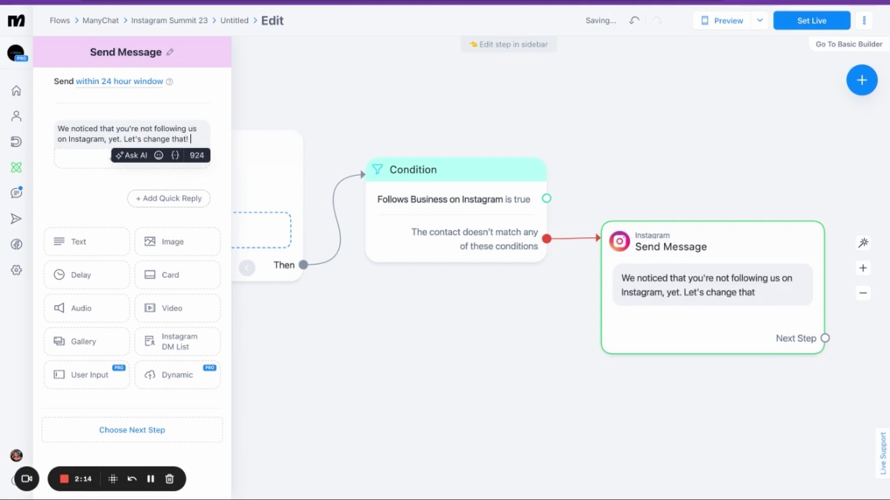
Add a 'Tap to follow us' Open website button using the pasted Instagram profile URL
{"action": "left_click", "coordinate": [90, 160]}
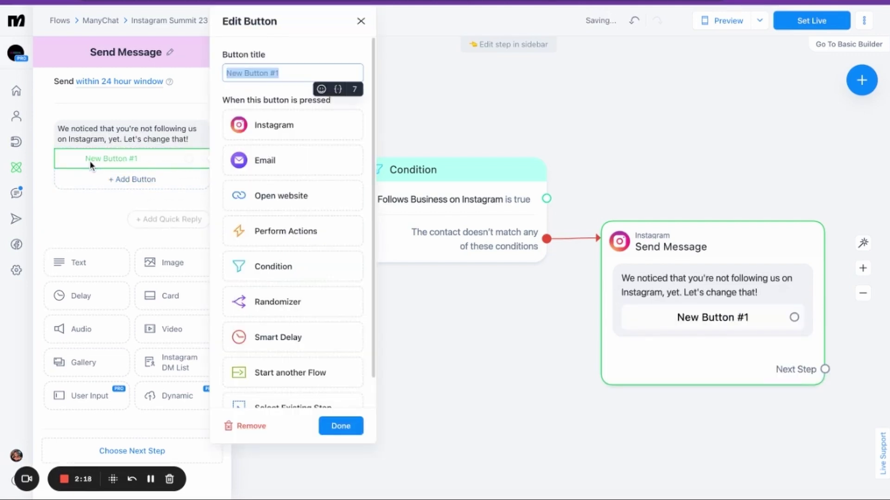
{"action": "type", "text": "Tap"}
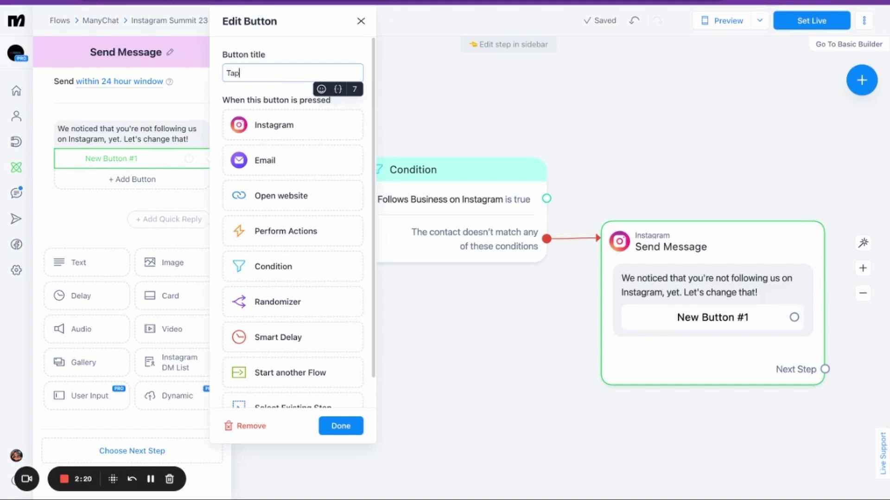
{"action": "type", "text": " to follow us"}
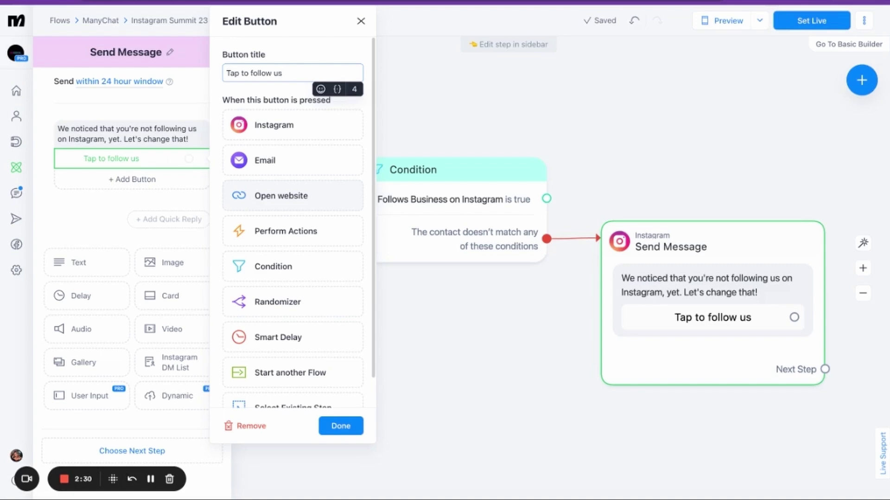
{"action": "left_click", "coordinate": [281, 195]}
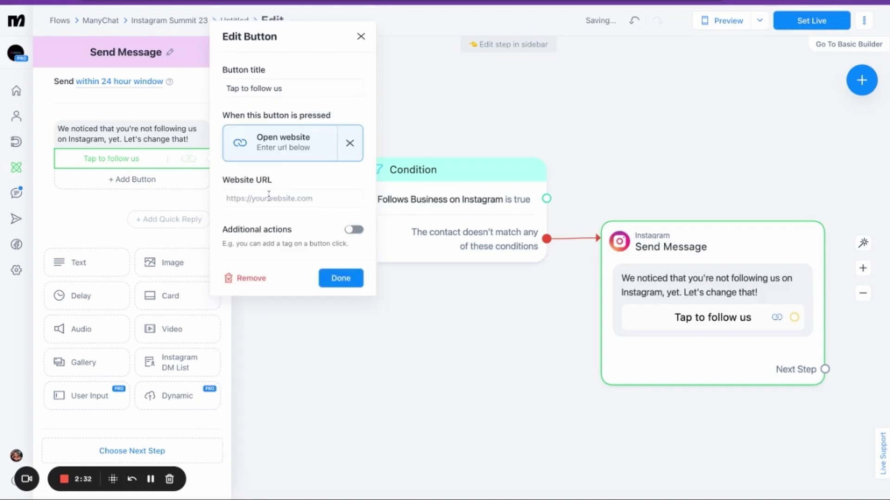
{"action": "key", "text": "ctrl+Tab"}
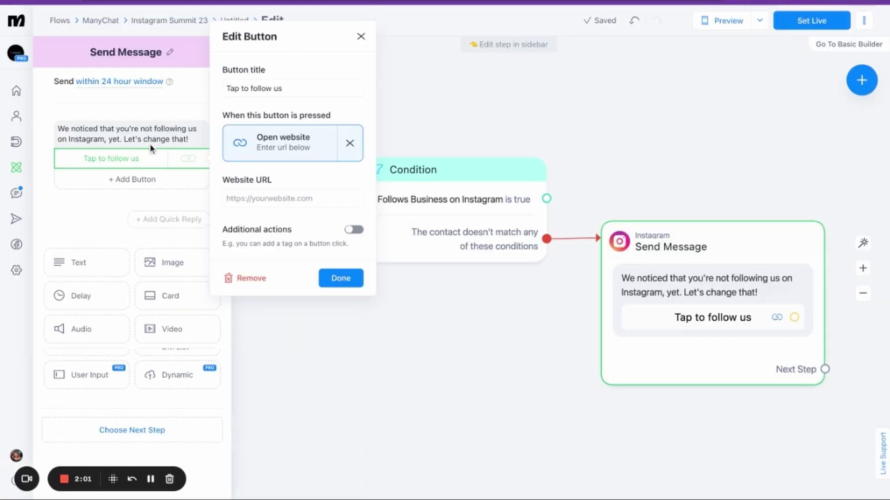
{"action": "left_click", "coordinate": [258, 195]}
{"action": "type", "text": "https://www.instagram.com/adsocialhq/"}
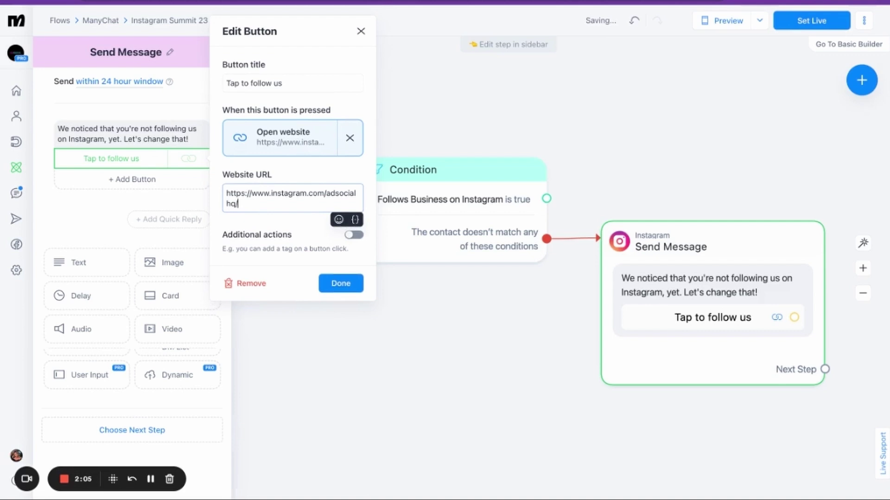
{"action": "left_click", "coordinate": [340, 283]}
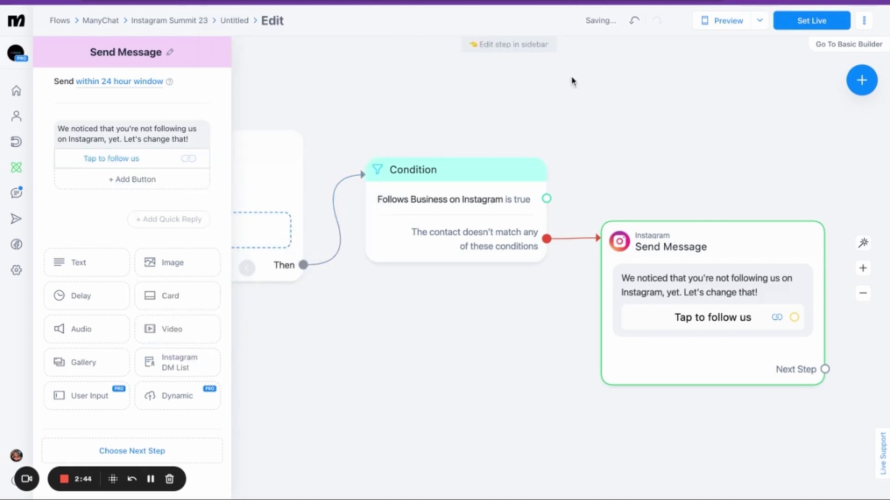
Connect the button to an Actions step that adds a newly created 'Requested Follow' tag
{"action": "left_click", "coordinate": [500, 121]}
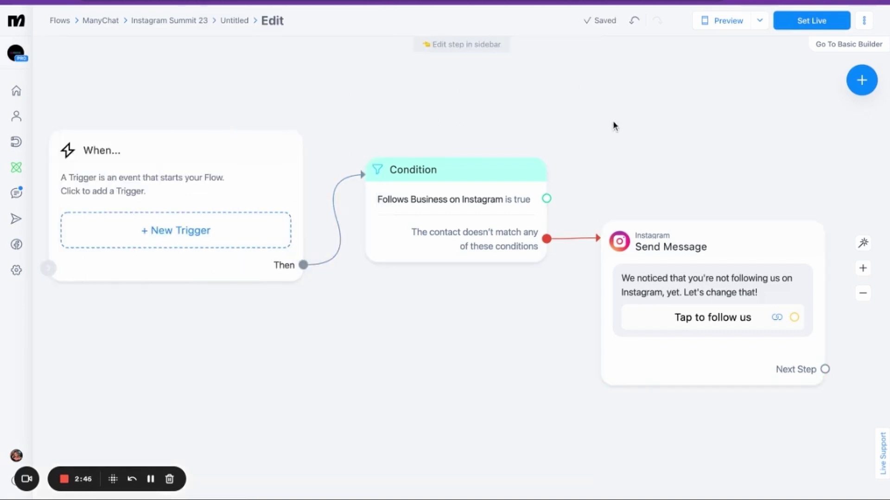
{"action": "scroll", "coordinate": [613, 120], "scroll_direction": "right", "scroll_amount": 5}
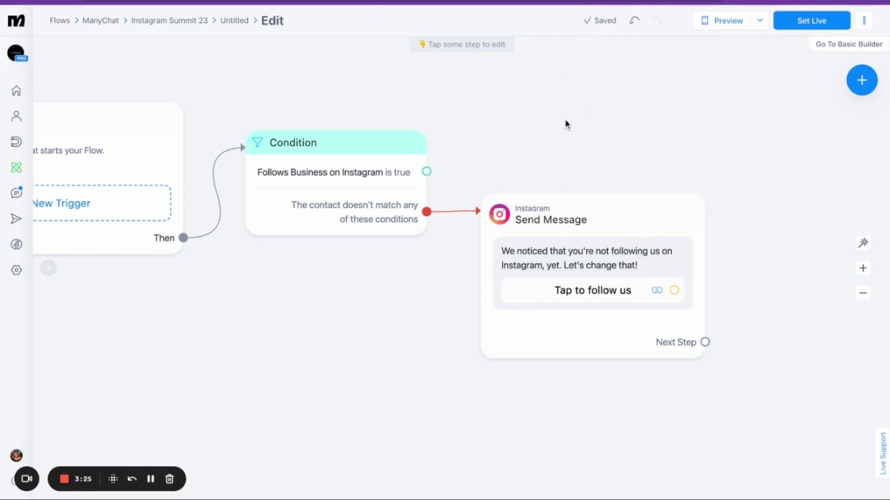
{"action": "scroll", "coordinate": [566, 118], "scroll_direction": "right", "scroll_amount": 5}
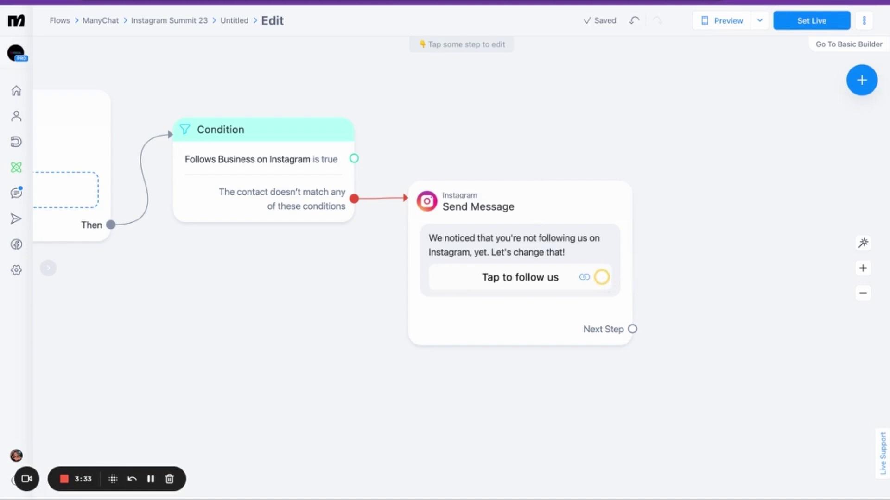
{"action": "left_click_drag", "start_coordinate": [601, 277], "coordinate": [660, 242]}
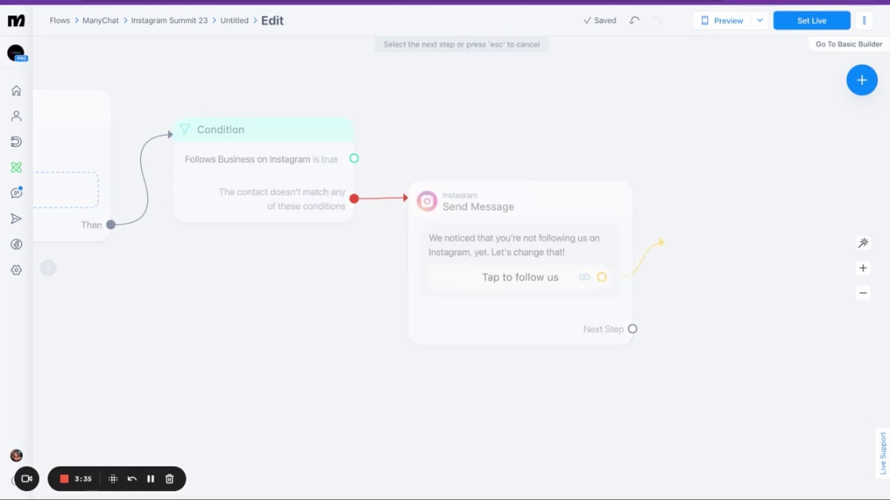
{"action": "left_click", "coordinate": [687, 245]}
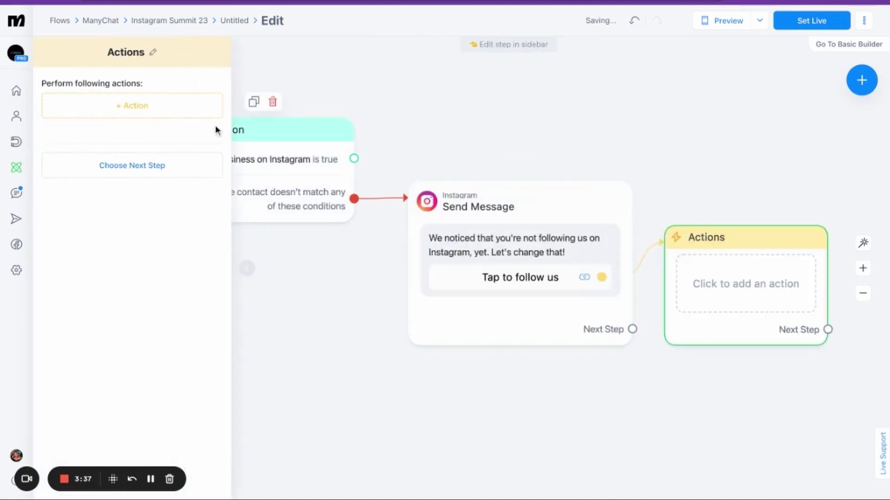
{"action": "left_click", "coordinate": [167, 106]}
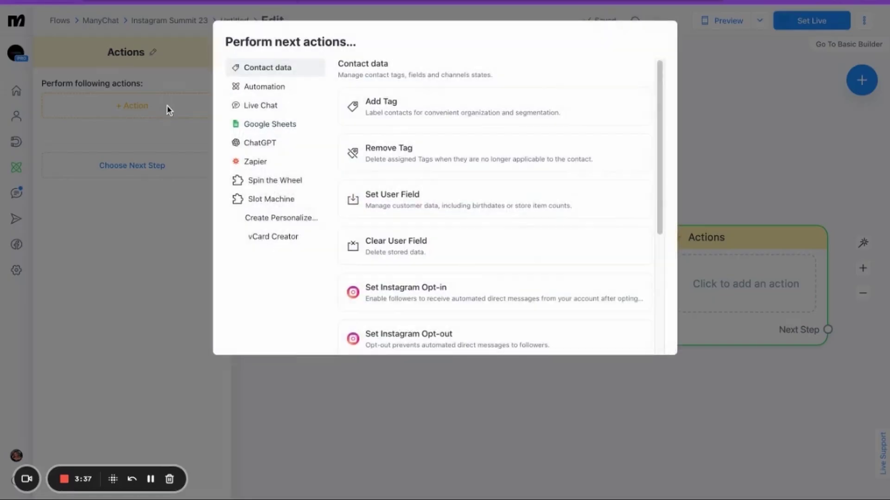
{"action": "left_click", "coordinate": [391, 111]}
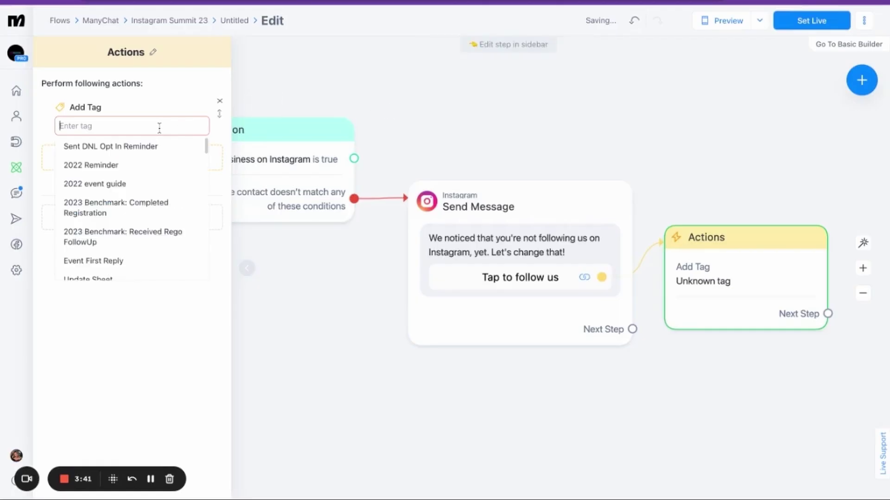
{"action": "type", "text": "Re"}
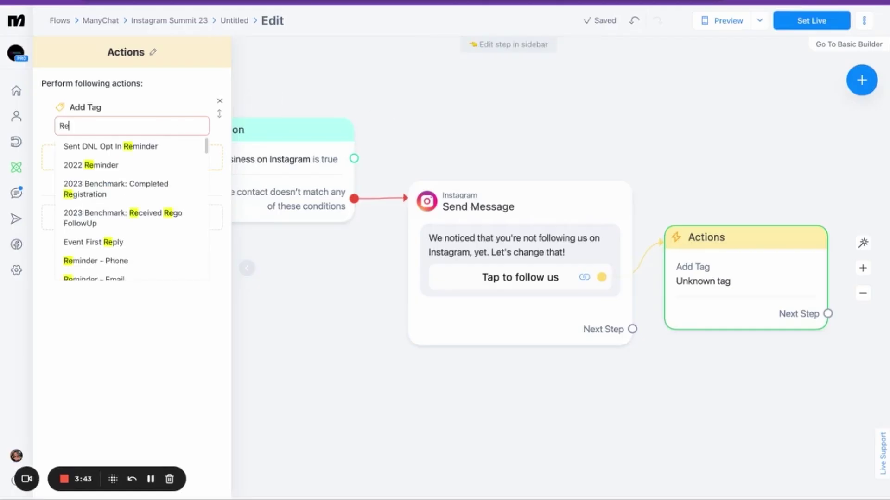
{"action": "type", "text": "quested Follow"}
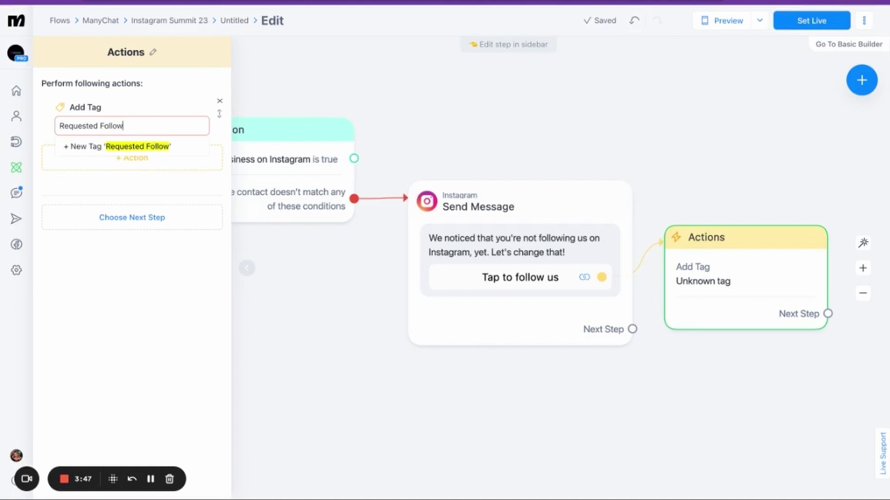
{"action": "left_click", "coordinate": [147, 147]}
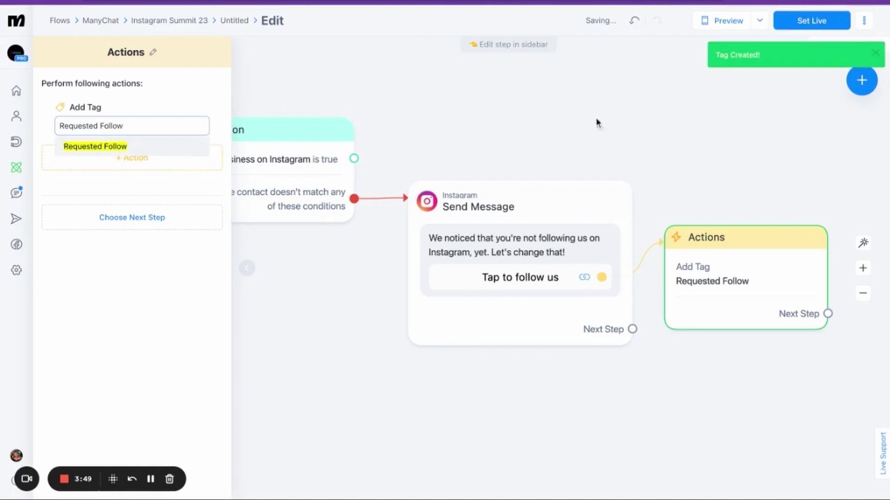
{"action": "left_click", "coordinate": [613, 112]}
{"action": "left_click_drag", "start_coordinate": [676, 161], "coordinate": [569, 108]}
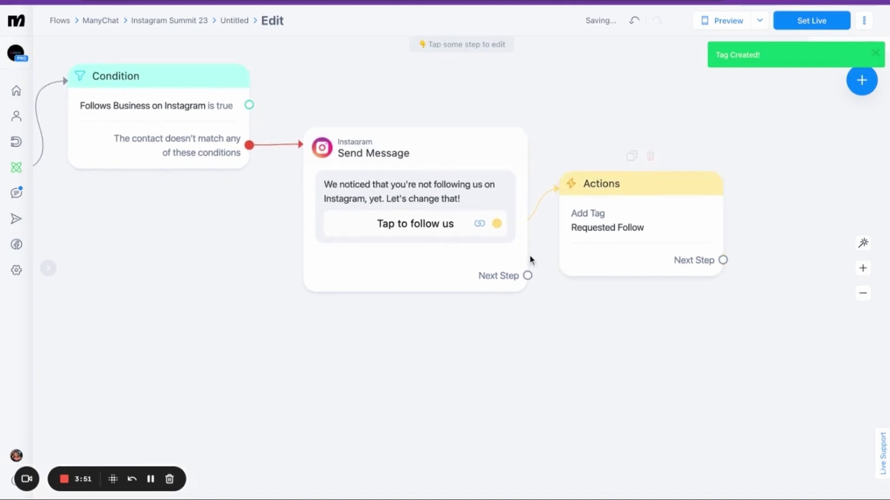
Add a Smart Delay of 10 Minutes after the follow-us message
{"action": "left_click", "coordinate": [527, 276]}
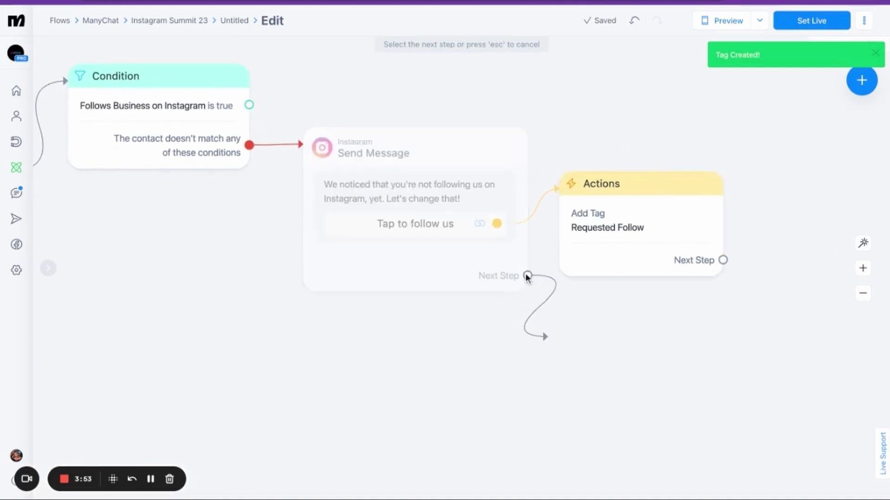
{"action": "left_click", "coordinate": [576, 301]}
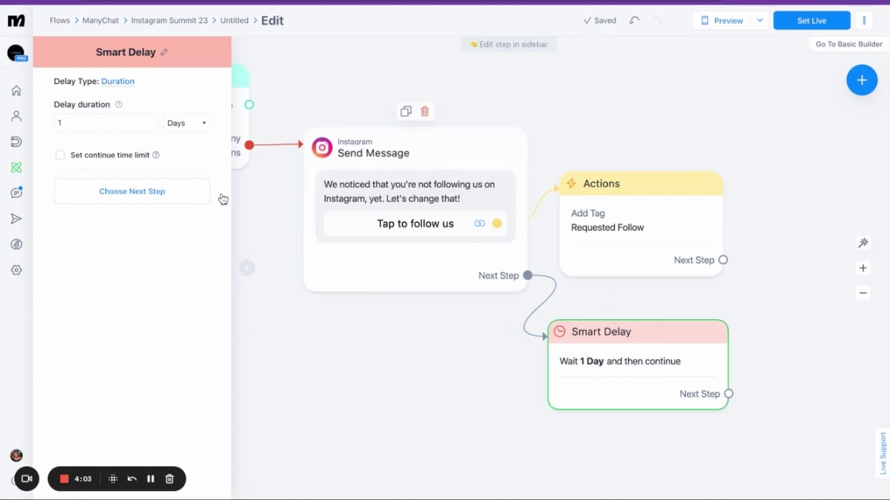
{"action": "left_click", "coordinate": [98, 123]}
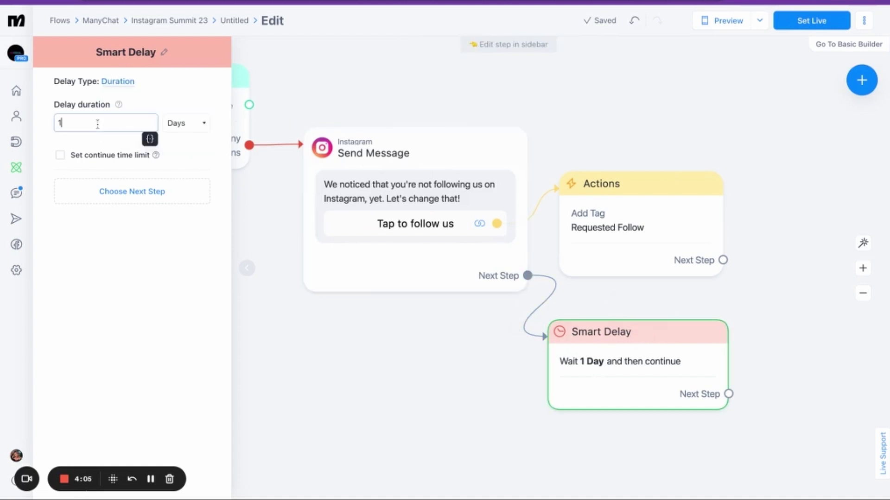
{"action": "type", "text": "0"}
{"action": "left_click", "coordinate": [179, 125]}
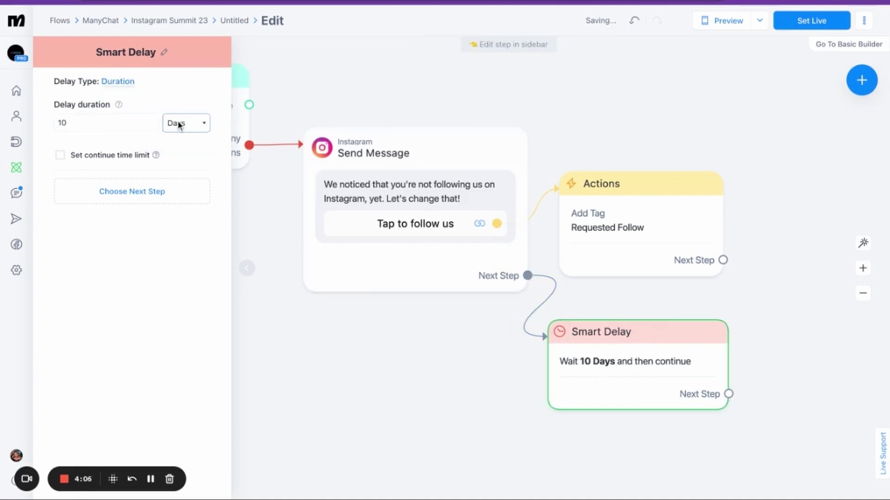
{"action": "left_click", "coordinate": [183, 111]}
{"action": "left_click", "coordinate": [428, 101]}
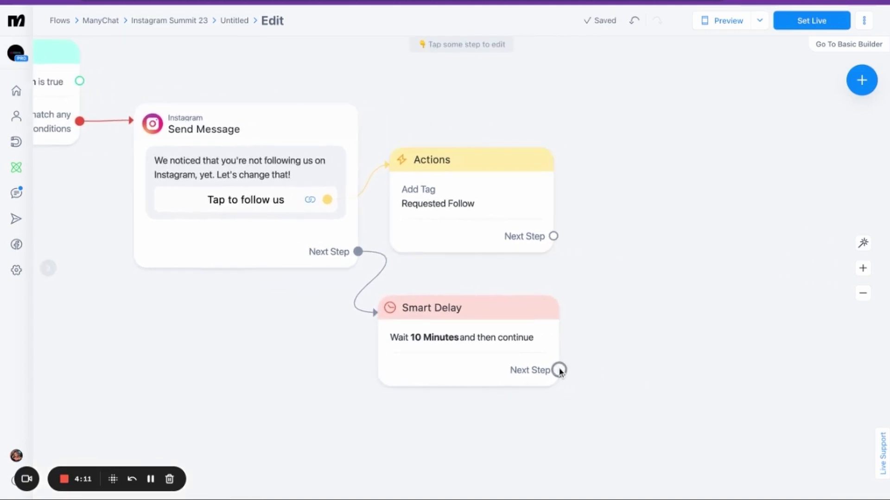
Add a new Condition step after the Smart Delay
{"action": "left_click", "coordinate": [559, 370]}
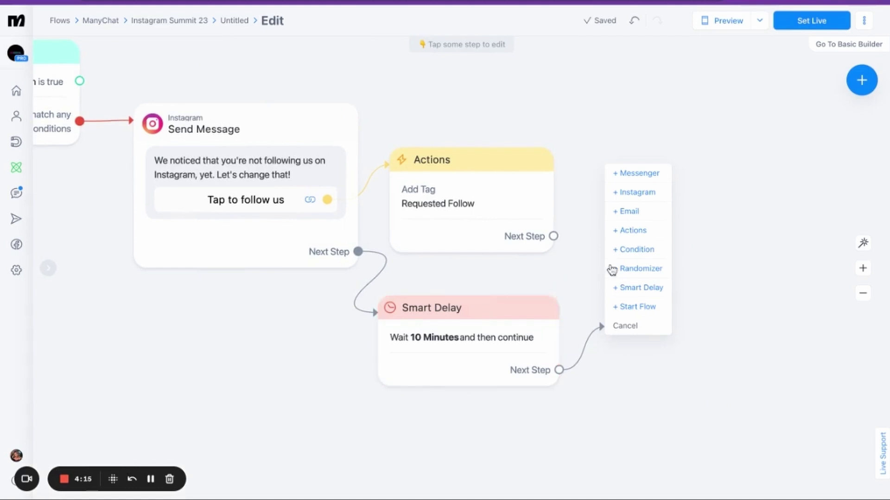
{"action": "mouse_move", "coordinate": [482, 219]}
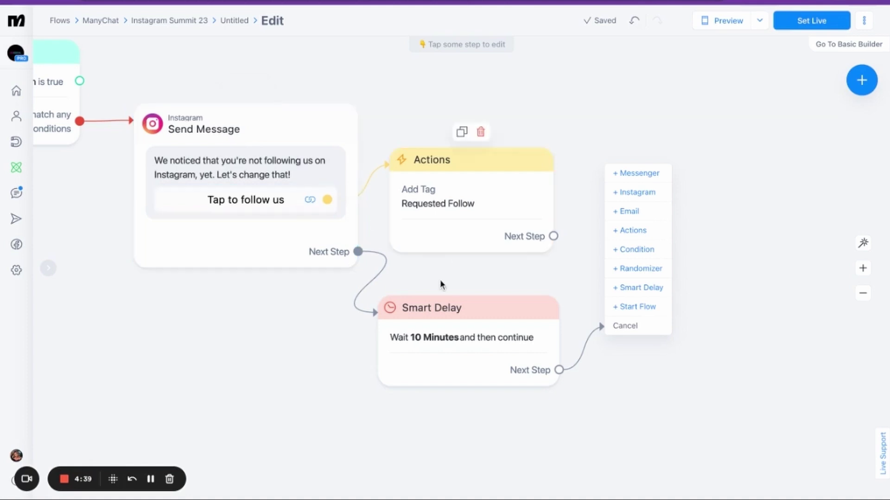
{"action": "left_click", "coordinate": [622, 250]}
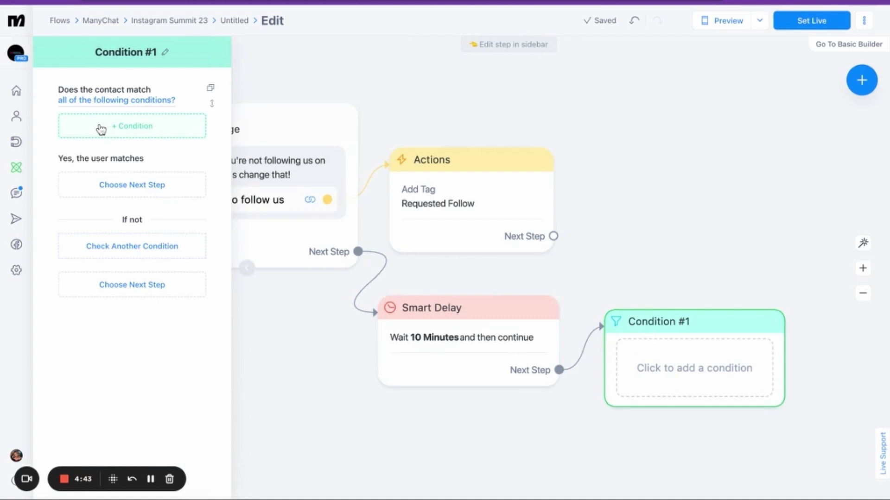
Make Condition #1 check Tag is Requested Follow, found by searching 'Reque'
{"action": "left_click", "coordinate": [101, 129]}
{"action": "left_click", "coordinate": [84, 202]}
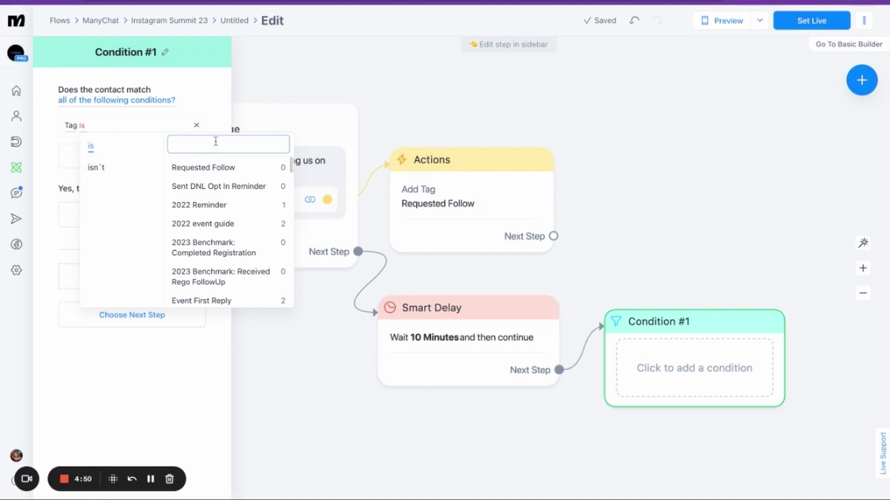
{"action": "type", "text": "Reque"}
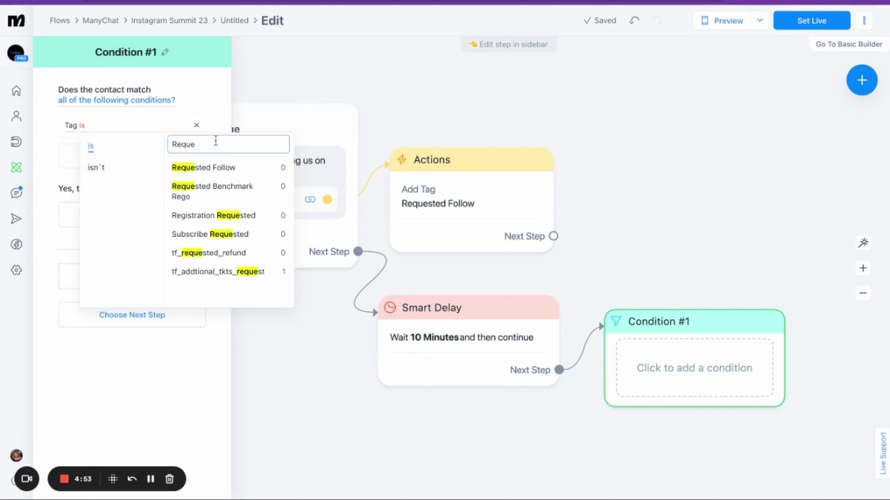
{"action": "left_click", "coordinate": [224, 168]}
{"action": "left_click", "coordinate": [453, 121]}
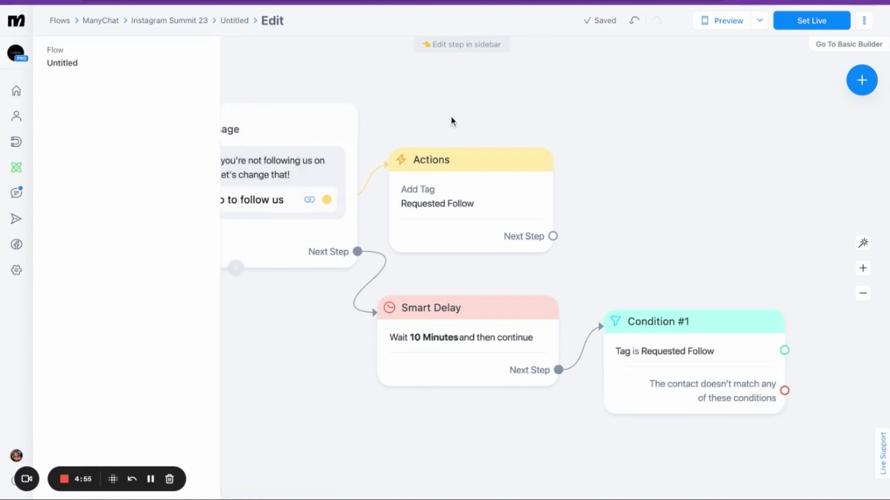
{"action": "scroll", "coordinate": [681, 217], "scroll_direction": "right", "scroll_amount": 3}
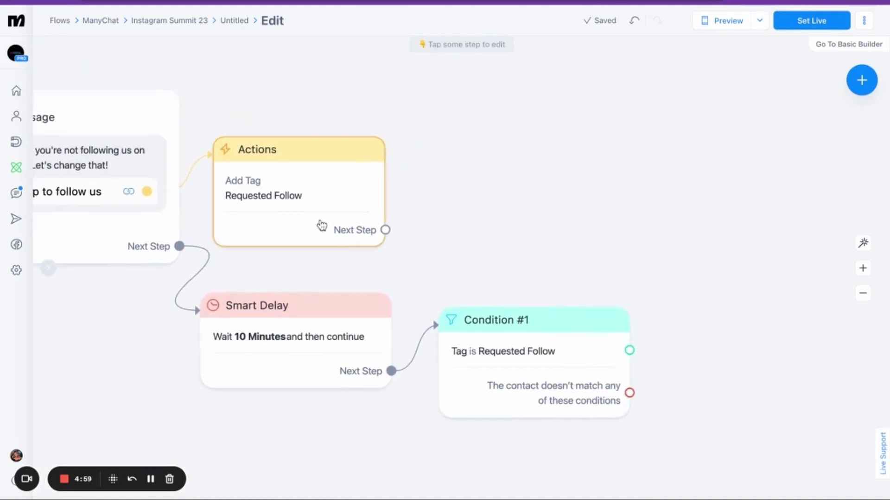
{"action": "scroll", "coordinate": [533, 224], "scroll_direction": "left", "scroll_amount": 3}
{"action": "scroll", "coordinate": [534, 226], "scroll_direction": "right", "scroll_amount": 1}
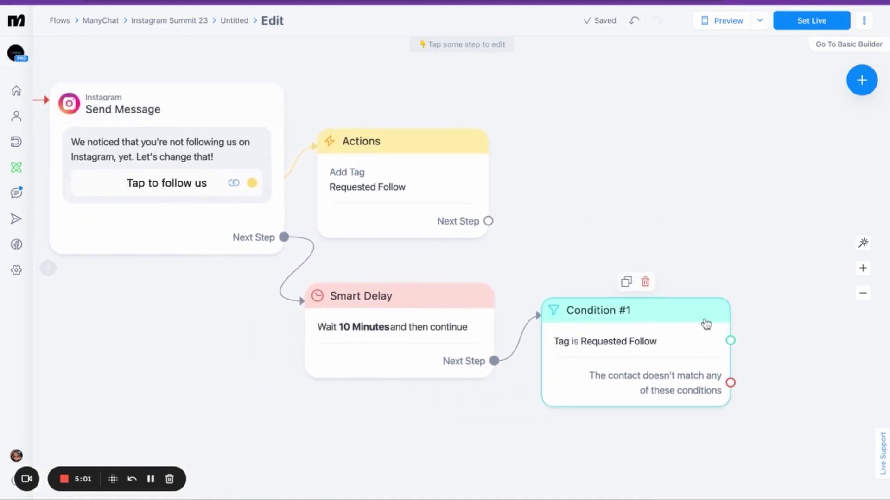
Add Condition #2 after Condition #1's matching path, requiring Follows Business on Instagram to be true
{"action": "left_click_drag", "start_coordinate": [730, 341], "coordinate": [767, 275]}
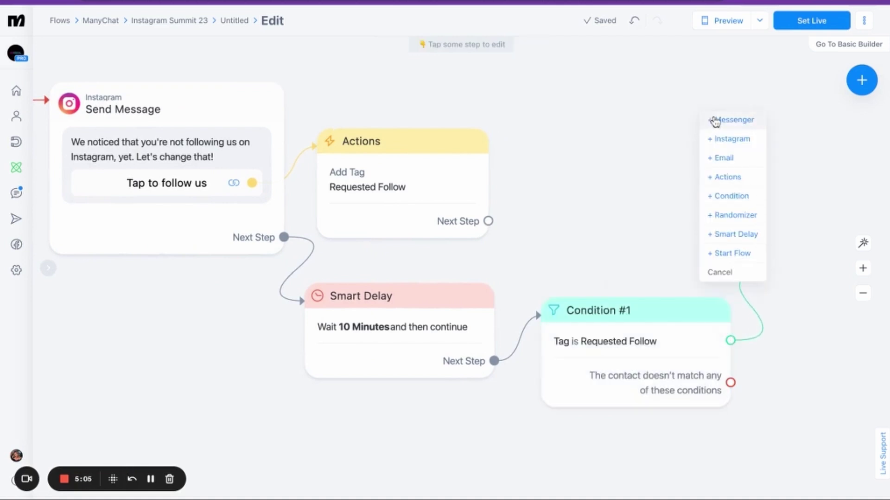
{"action": "scroll", "coordinate": [659, 160], "scroll_direction": "right", "scroll_amount": 2}
{"action": "scroll", "coordinate": [659, 161], "scroll_direction": "down", "scroll_amount": 1}
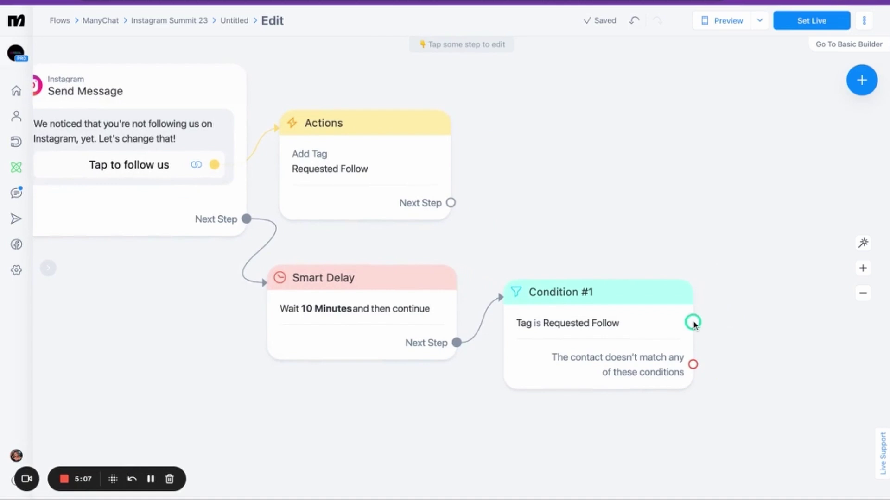
{"action": "left_click_drag", "start_coordinate": [694, 324], "coordinate": [728, 262]}
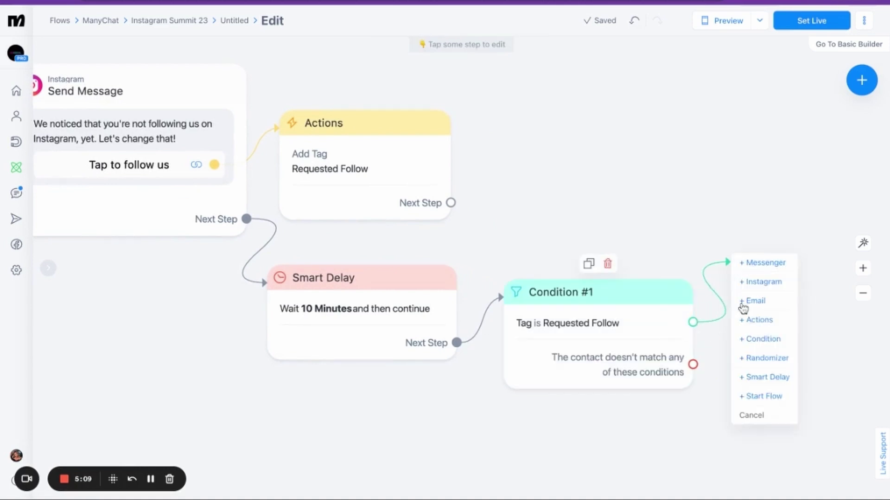
{"action": "left_click", "coordinate": [756, 340]}
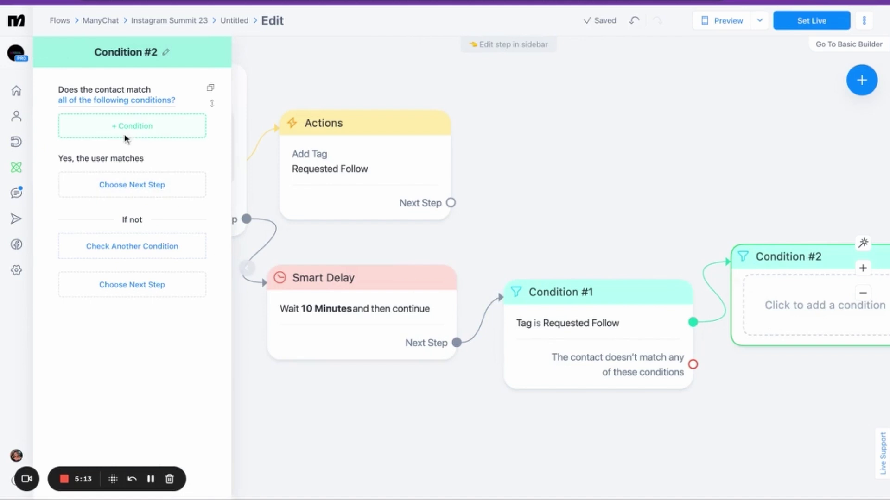
{"action": "left_click", "coordinate": [101, 132]}
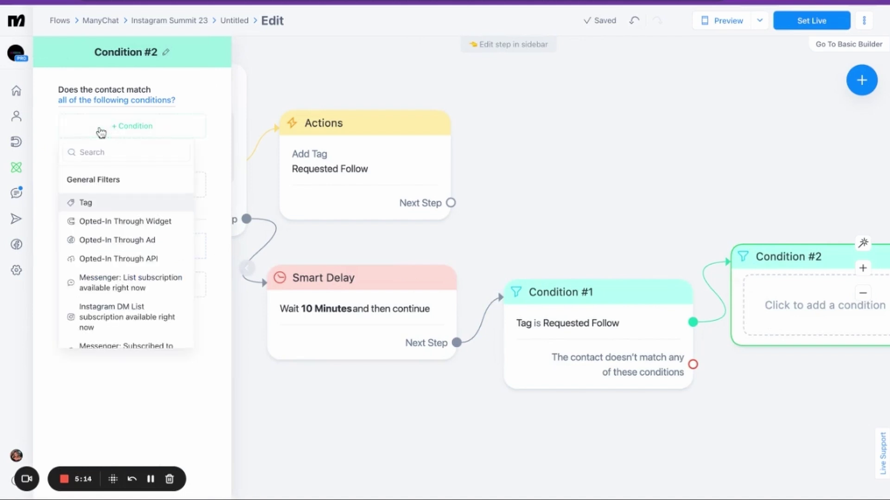
{"action": "scroll", "coordinate": [121, 272], "scroll_direction": "down", "scroll_amount": 5}
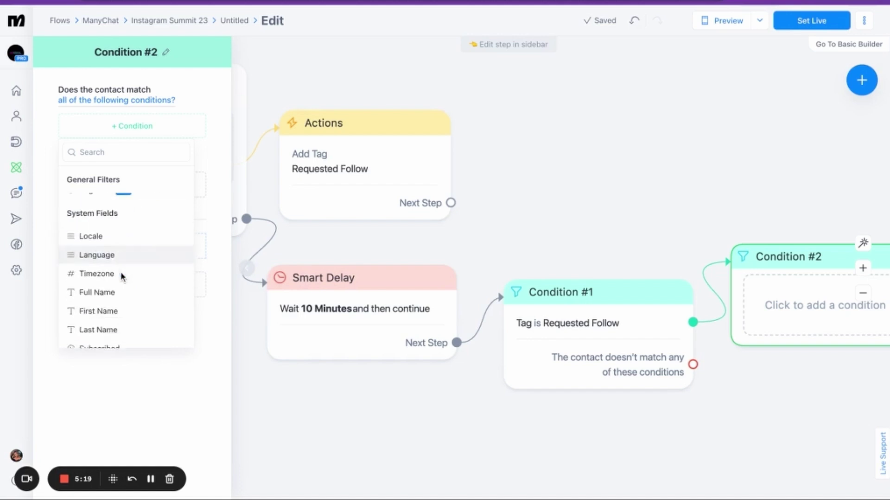
{"action": "scroll", "coordinate": [120, 273], "scroll_direction": "down", "scroll_amount": 10}
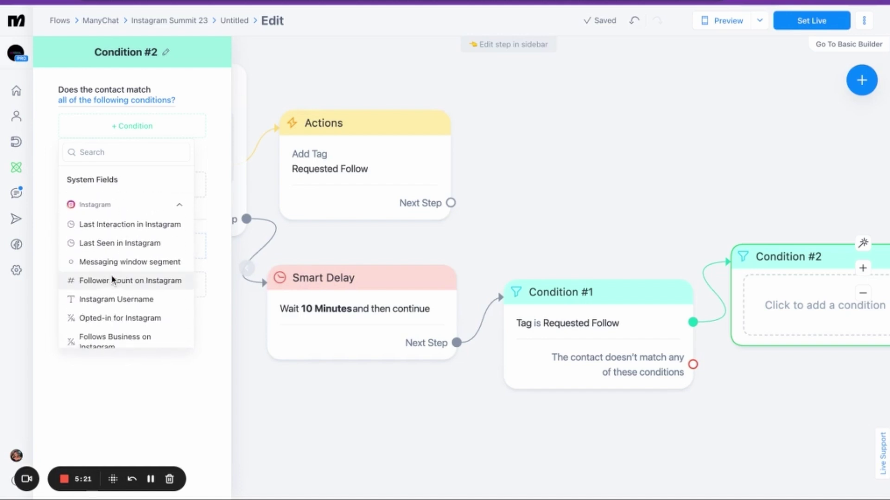
{"action": "scroll", "coordinate": [109, 305], "scroll_direction": "down", "scroll_amount": 2}
{"action": "left_click", "coordinate": [111, 307]}
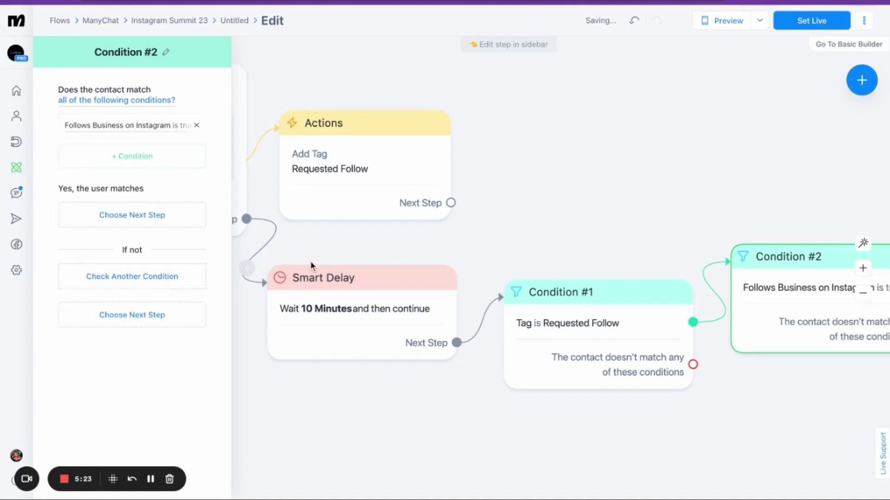
{"action": "left_click", "coordinate": [565, 175]}
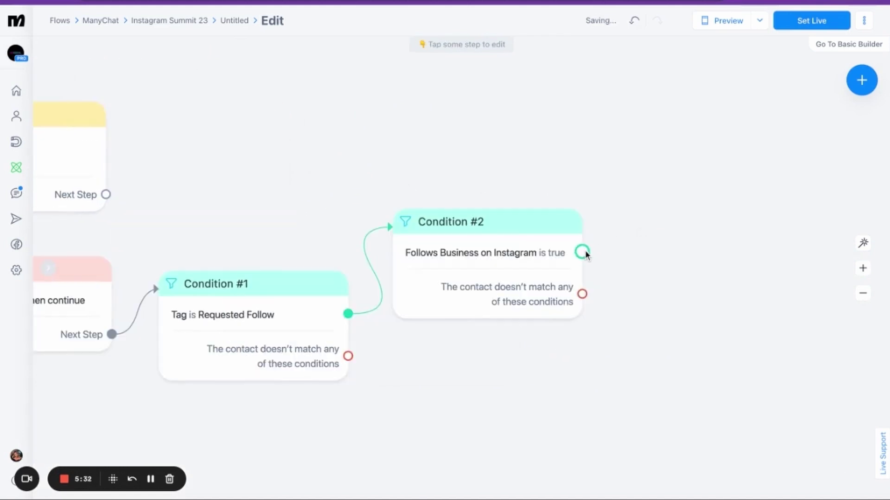
Add a 'Thanks for following us.' Instagram message on Condition #2's matching path and move it higher
{"action": "left_click_drag", "start_coordinate": [585, 254], "coordinate": [646, 218]}
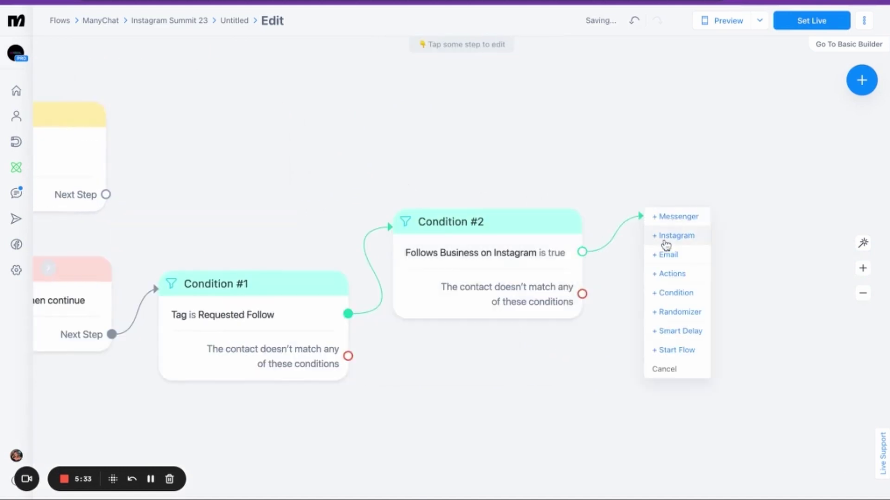
{"action": "left_click", "coordinate": [665, 235]}
{"action": "type", "text": "T"}
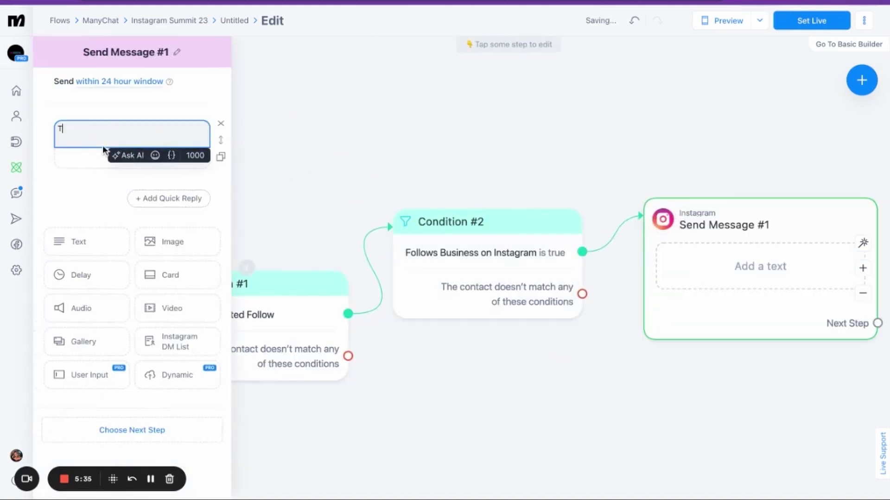
{"action": "type", "text": "hank s for "}
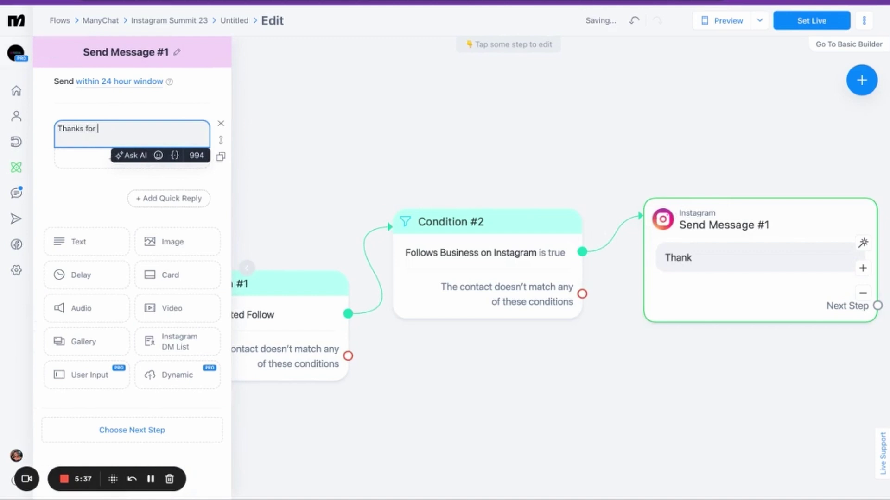
{"action": "type", "text": "following us."}
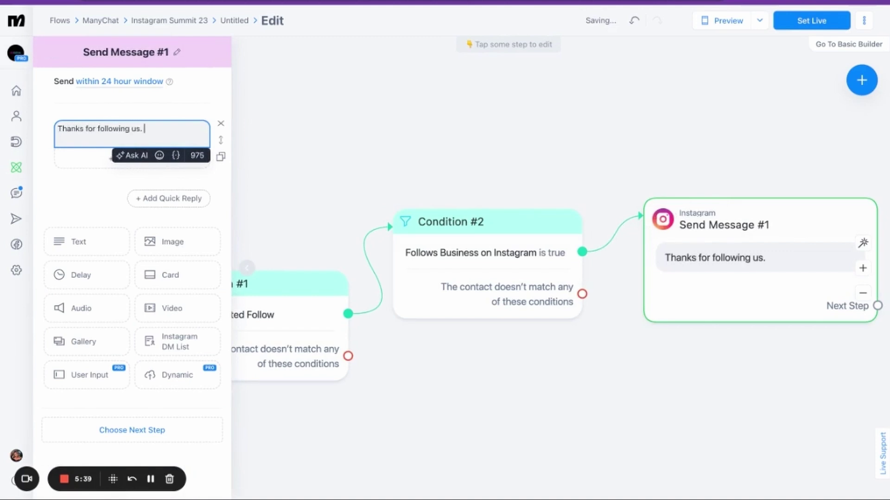
{"action": "left_click", "coordinate": [456, 98]}
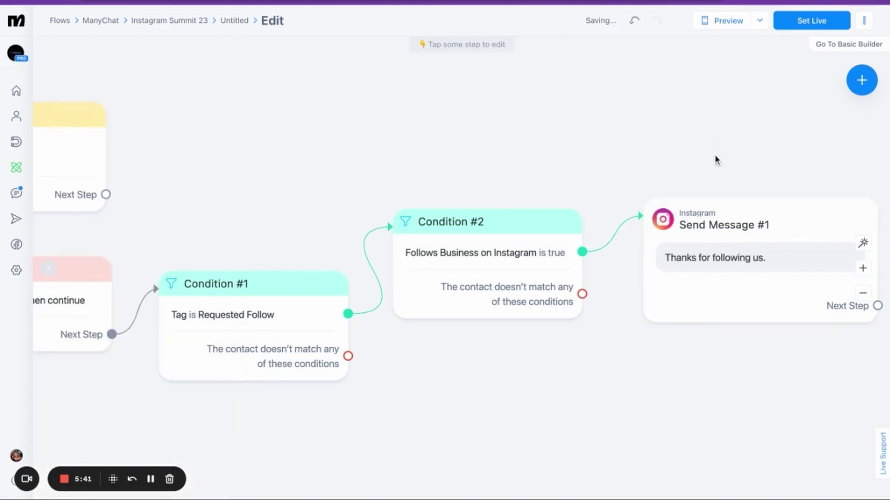
{"action": "left_click_drag", "start_coordinate": [690, 210], "coordinate": [672, 131]}
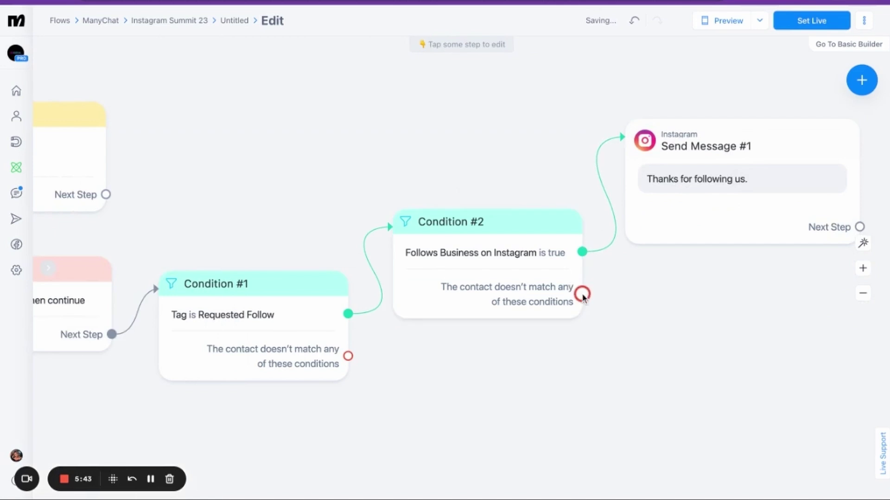
Add Send Message #2 on the non-follower path: 'How did you go with following our page, {First Name}? Do you need any help?'
{"action": "left_click_drag", "start_coordinate": [581, 295], "coordinate": [623, 328]}
{"action": "left_click", "coordinate": [660, 193]}
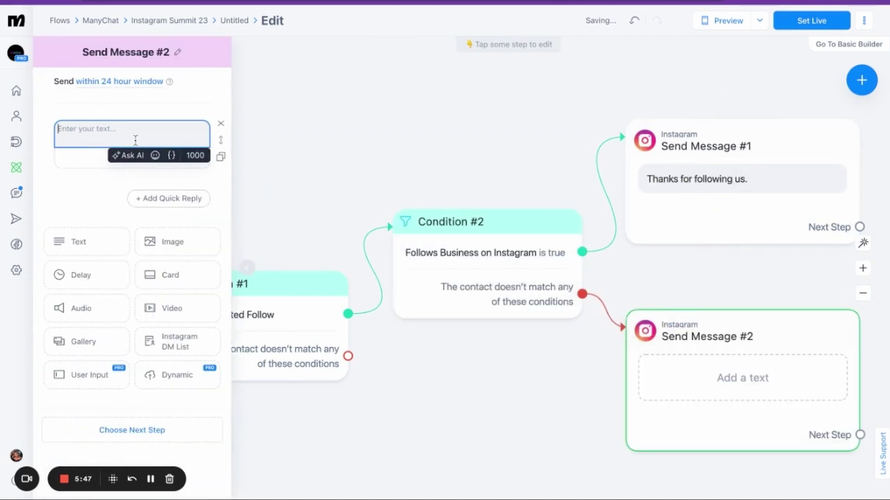
{"action": "type", "text": "How did "}
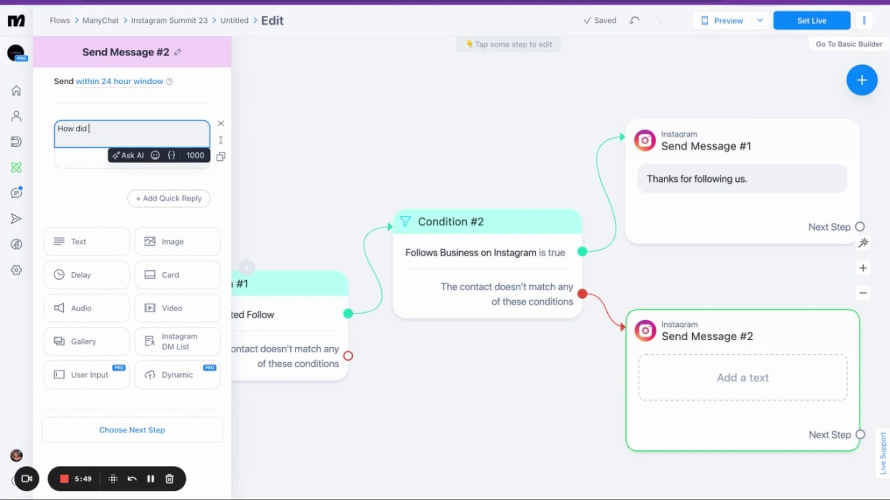
{"action": "type", "text": "you go wi"}
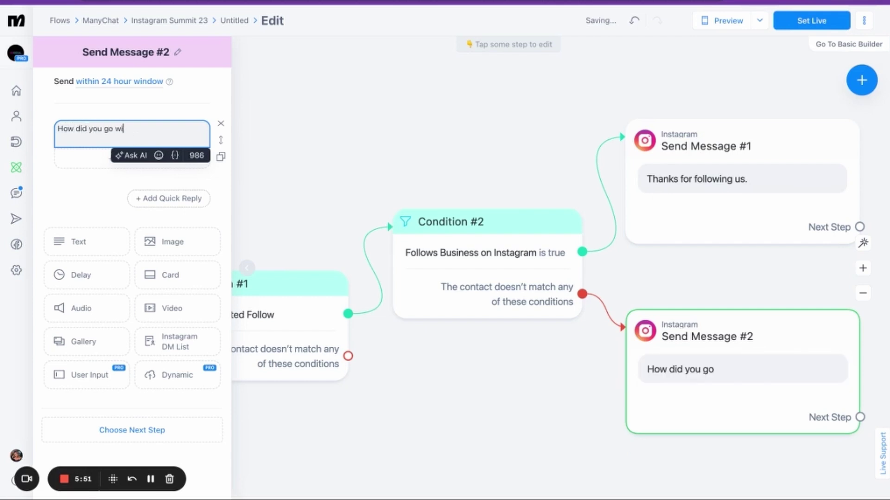
{"action": "type", "text": "th following our page,"}
{"action": "left_click", "coordinate": [56, 171]}
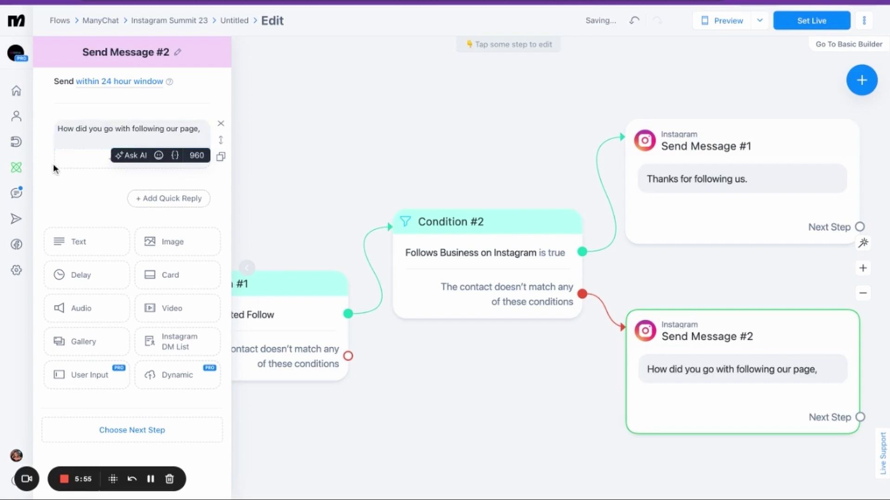
{"action": "left_click", "coordinate": [174, 156]}
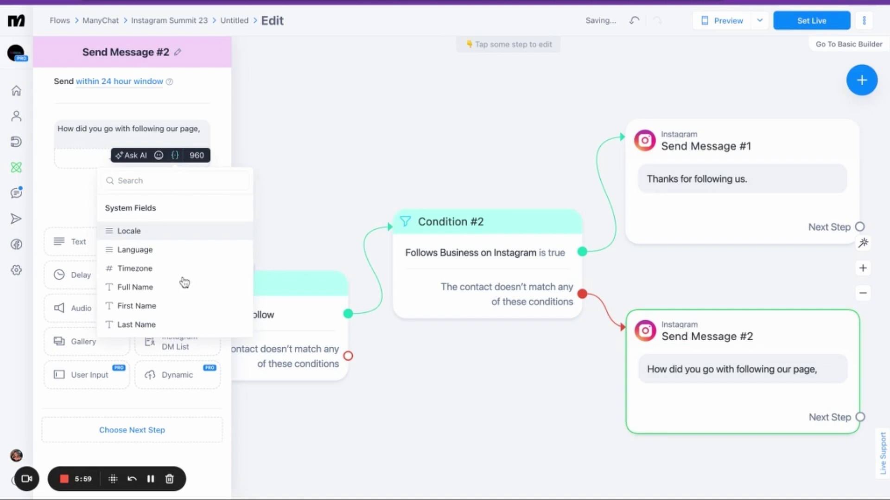
{"action": "left_click", "coordinate": [137, 307]}
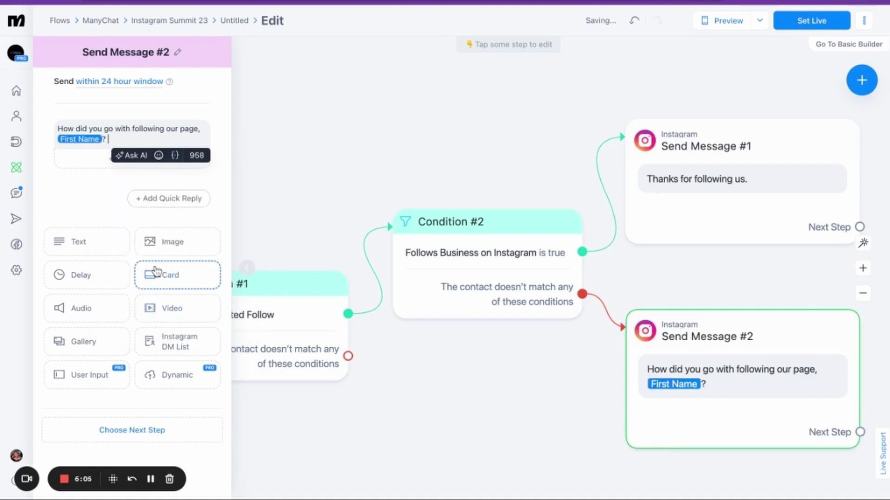
{"action": "type", "text": "? Do you need any help?"}
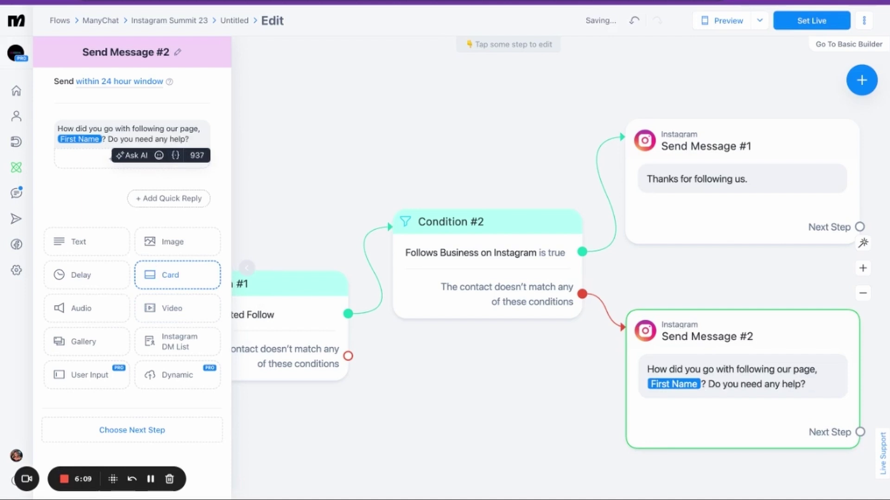
Add reply buttons 'Yes, please help' and 'Not interested' to Send Message #2
{"action": "left_click", "coordinate": [95, 163]}
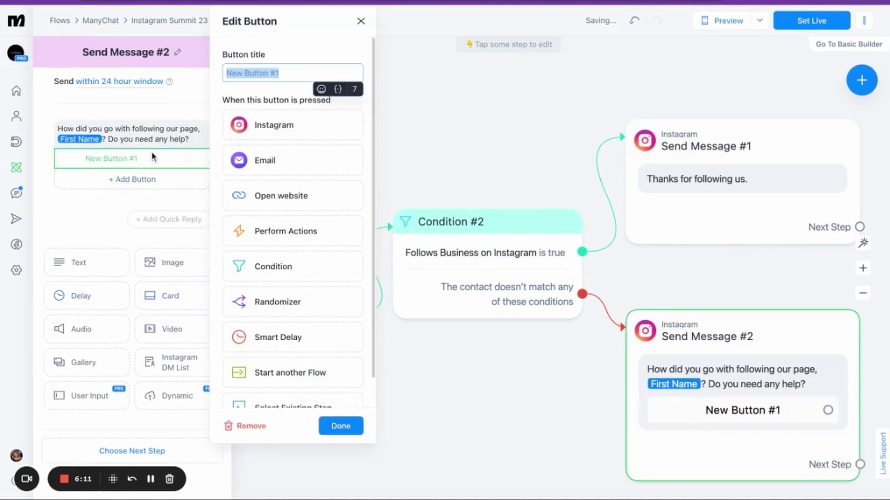
{"action": "type", "text": "Yes, please hel"}
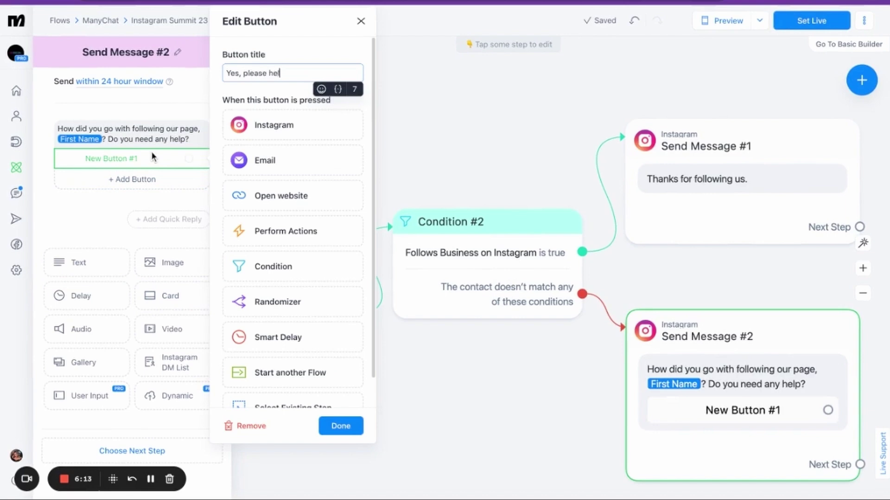
{"action": "type", "text": "p"}
{"action": "left_click", "coordinate": [126, 174]}
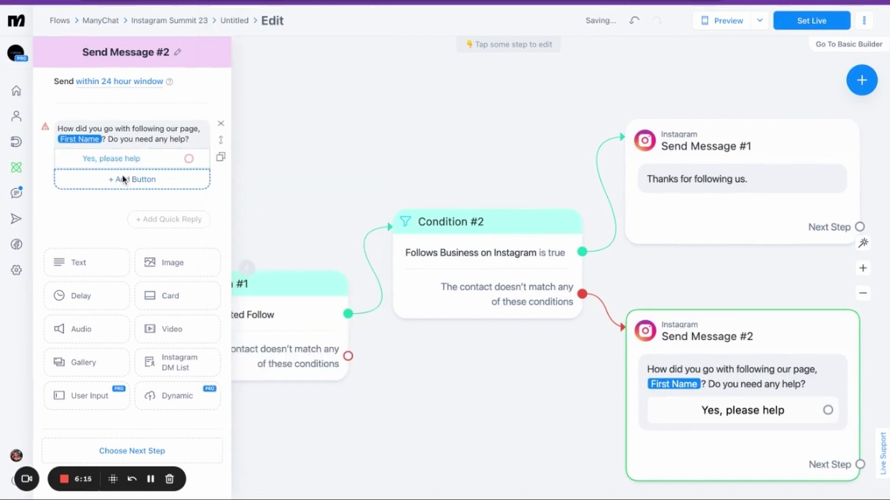
{"action": "type", "text": "ot in"}
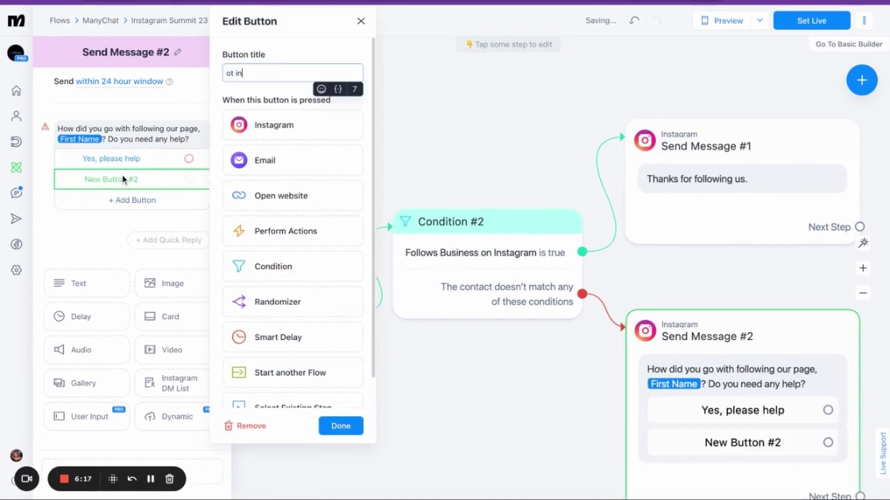
{"action": "type", "text": "N"}
{"action": "key", "text": "BackSpace"}
{"action": "key", "text": "BackSpace"}
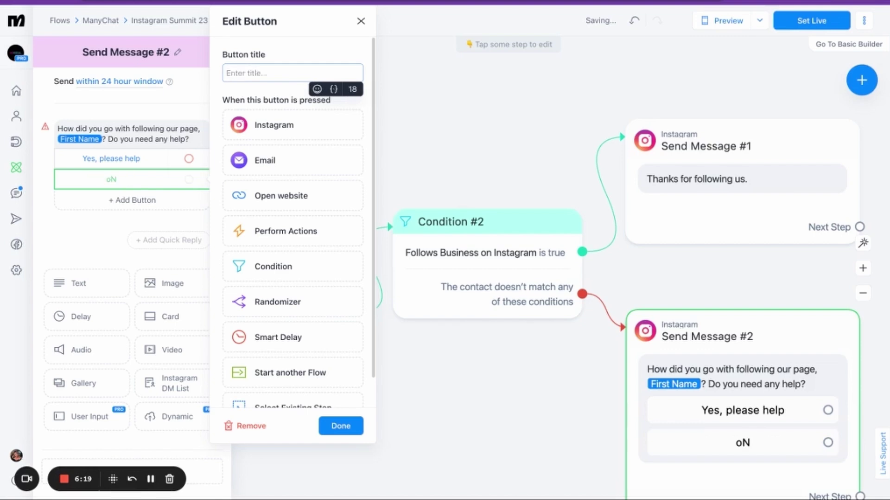
{"action": "type", "text": "Not interested"}
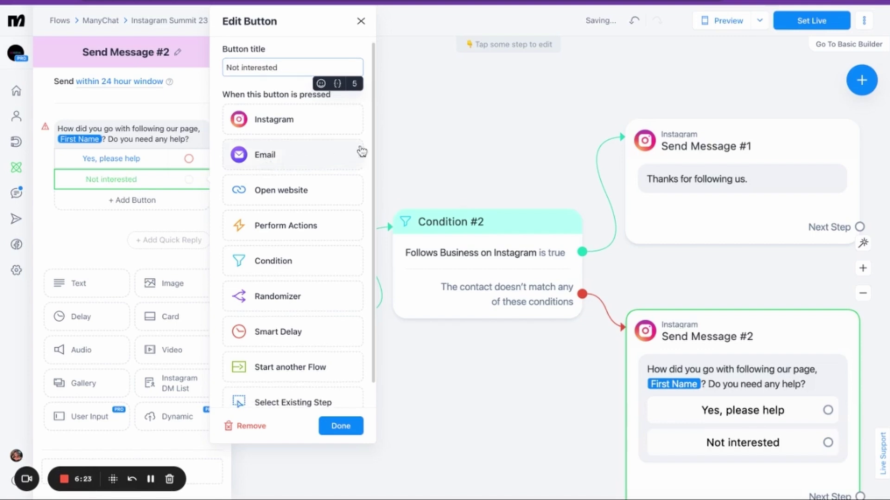
{"action": "left_click", "coordinate": [436, 127]}
{"action": "scroll", "coordinate": [373, 135], "scroll_direction": "right", "scroll_amount": 5}
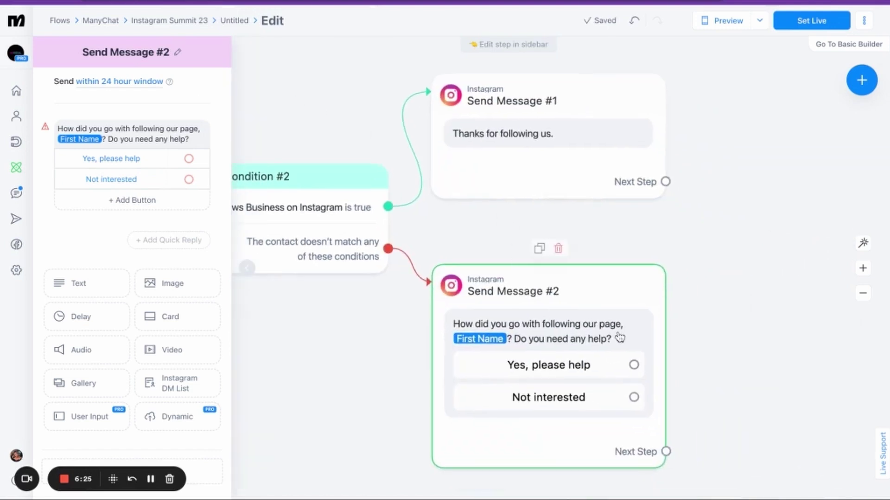
Link the 'Yes, please help' reply to a new Instagram message, Send Message #3, and reposition it
{"action": "left_click_drag", "start_coordinate": [633, 365], "coordinate": [695, 284]}
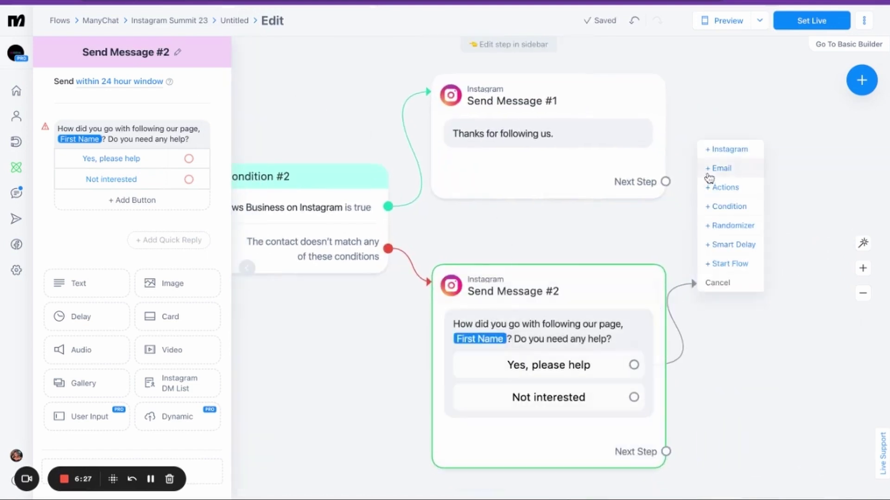
{"action": "left_click", "coordinate": [732, 150]}
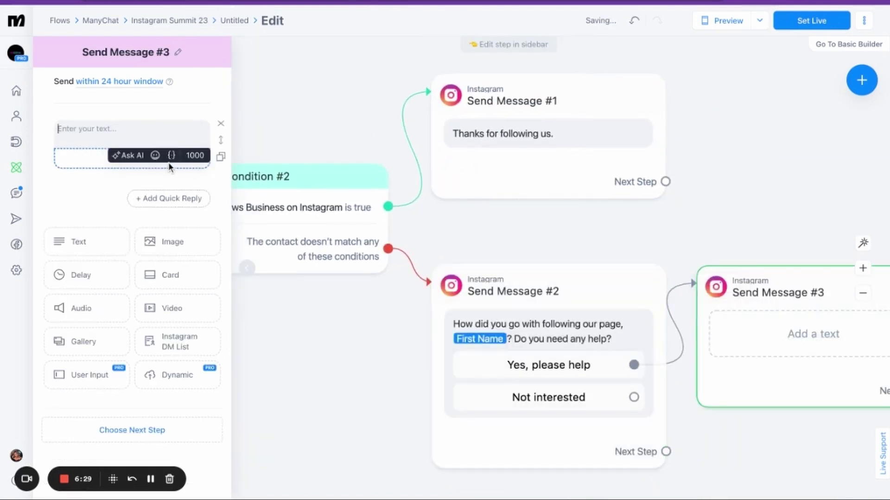
{"action": "left_click", "coordinate": [124, 136]}
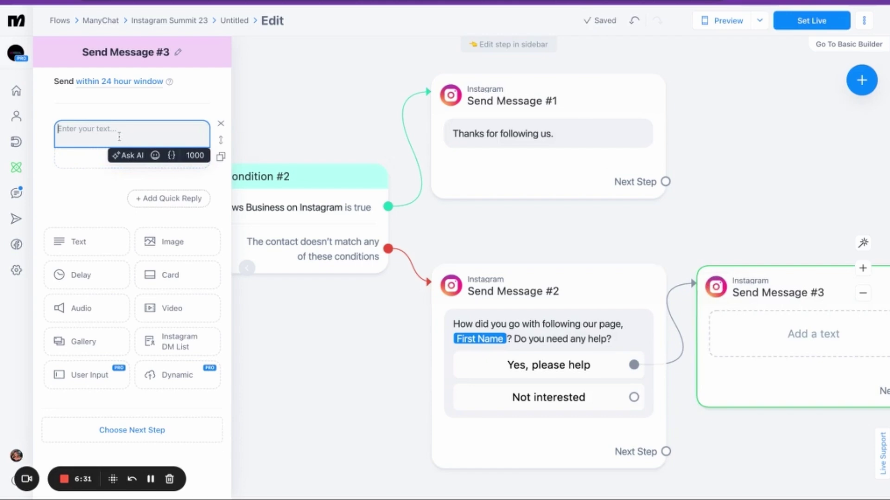
{"action": "left_click", "coordinate": [694, 257]}
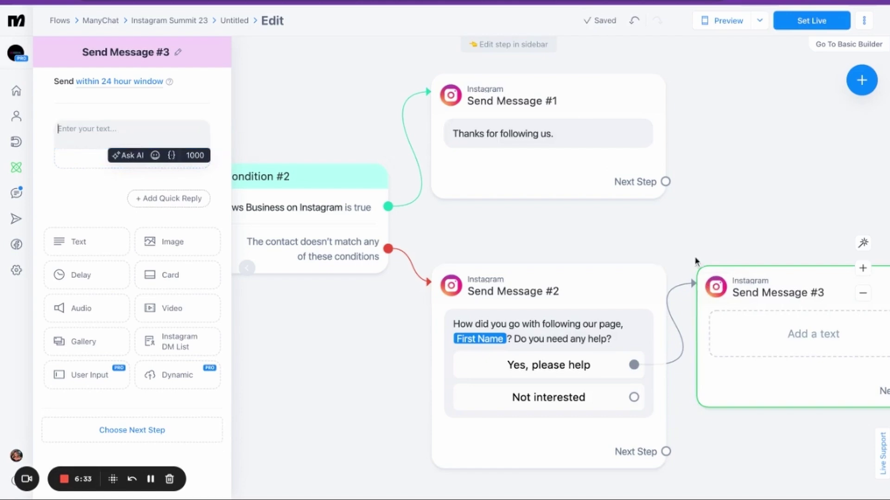
{"action": "left_click_drag", "start_coordinate": [696, 258], "coordinate": [708, 247]}
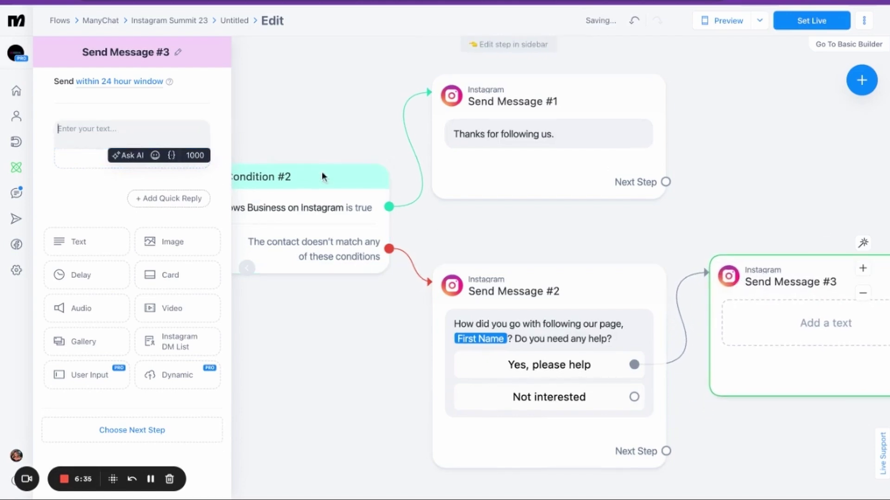
{"action": "left_click_drag", "start_coordinate": [652, 230], "coordinate": [554, 202]}
Write Send Message #3: 'No problem, First Name' plus how tapping the button redirects to our Instagram
{"action": "left_click", "coordinate": [158, 128]}
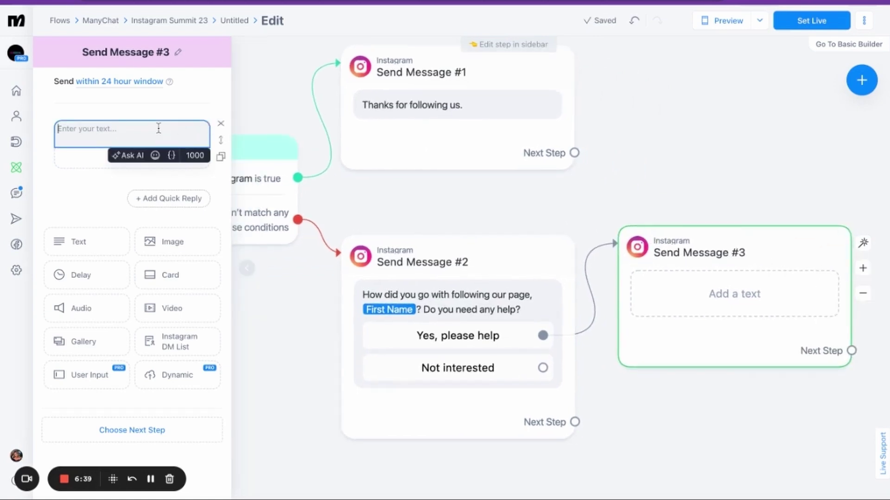
{"action": "type", "text": "No problem, First Name."}
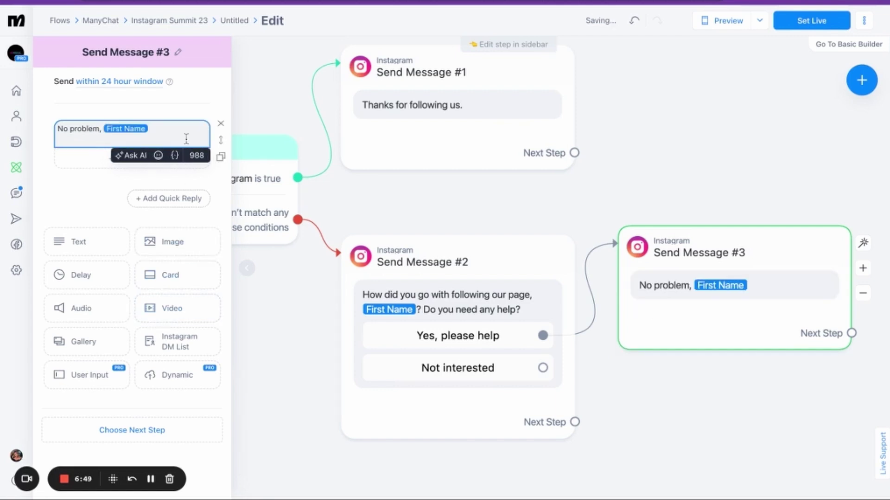
{"action": "key", "text": "Return"}
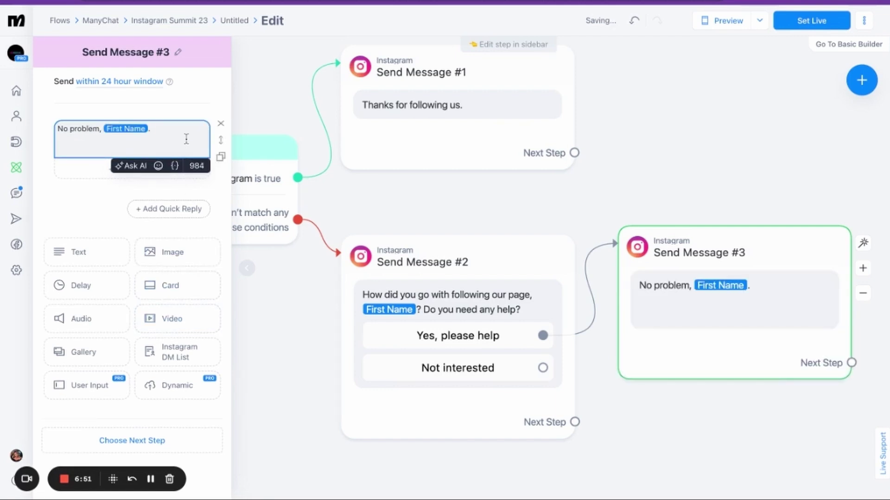
{"action": "type", "text": "Its as simple as tapp"}
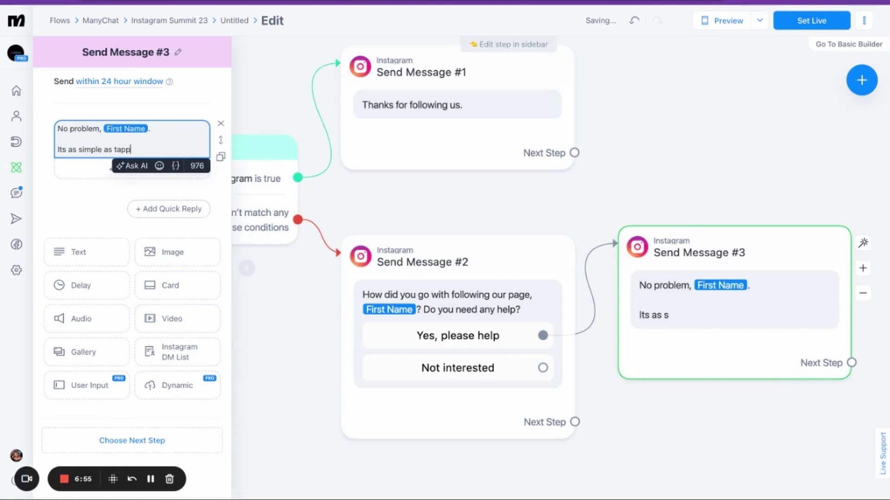
{"action": "type", "text": "ing the button belo"}
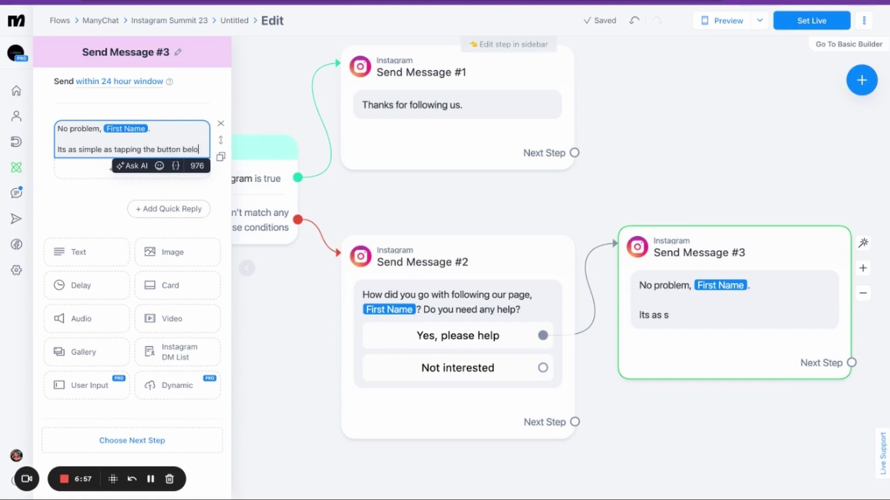
{"action": "type", "text": "w and you will be redirected"}
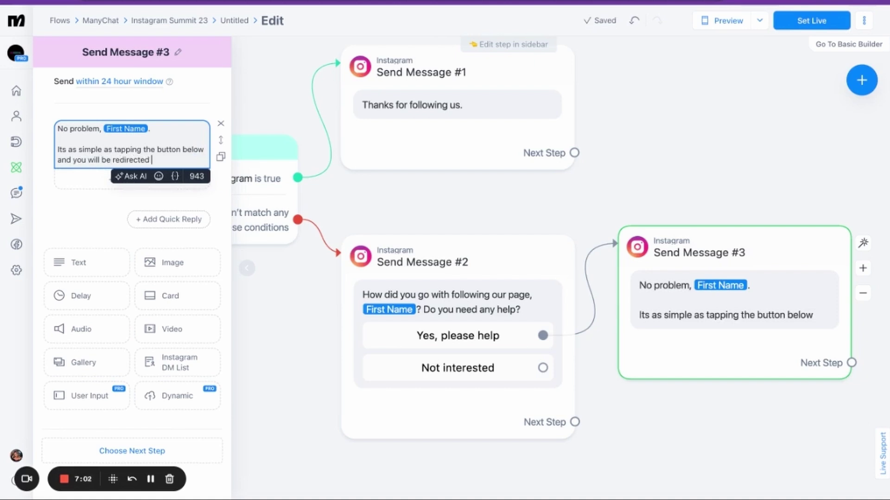
{"action": "type", "text": " to our Instagram account"}
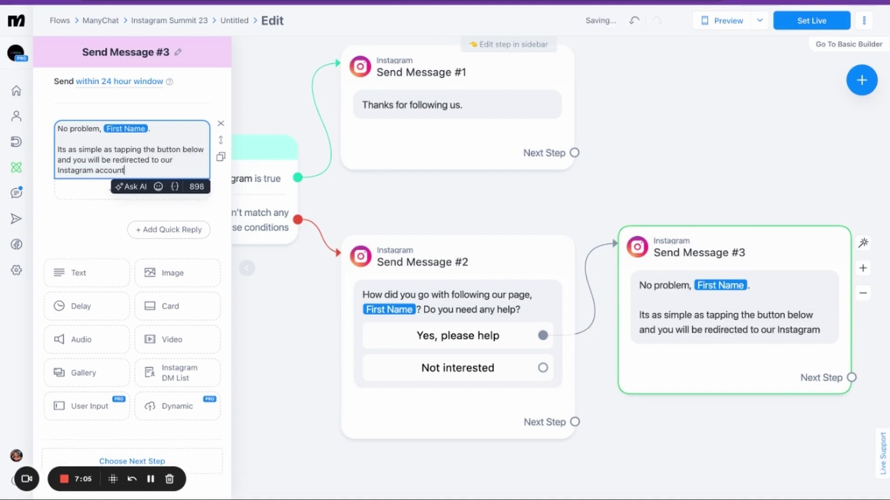
{"action": "type", "text": ". Once you la"}
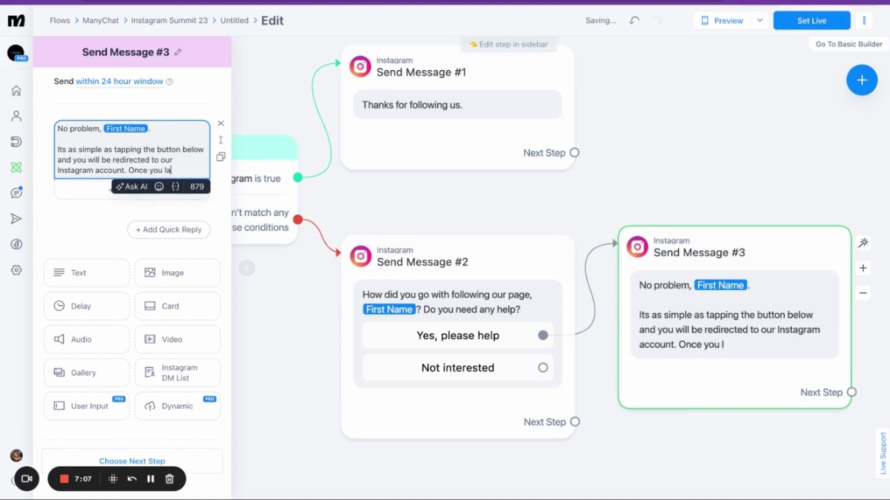
{"action": "type", "text": "nd on the page, tap"}
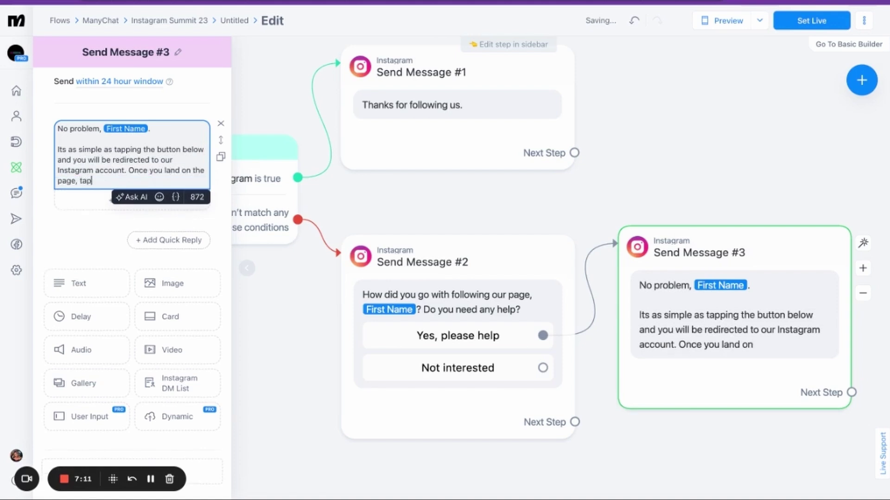
{"action": "type", "text": " FOLLOW"}
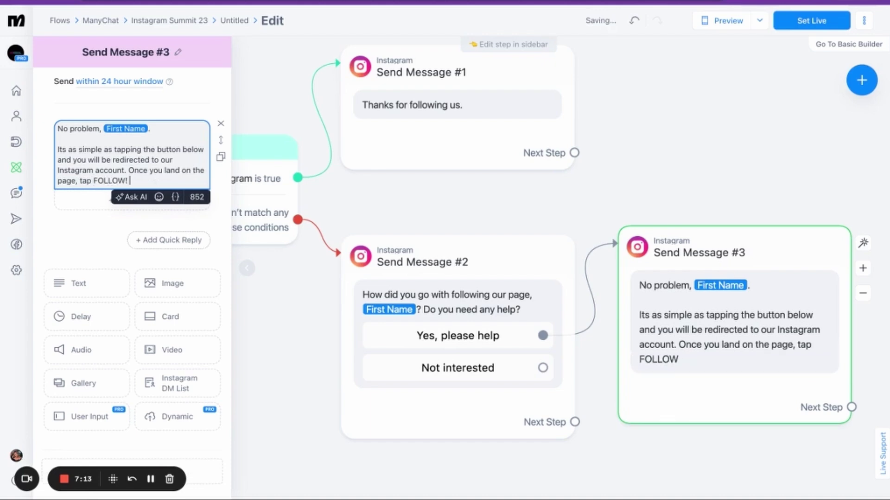
{"action": "type", "text": "!"}
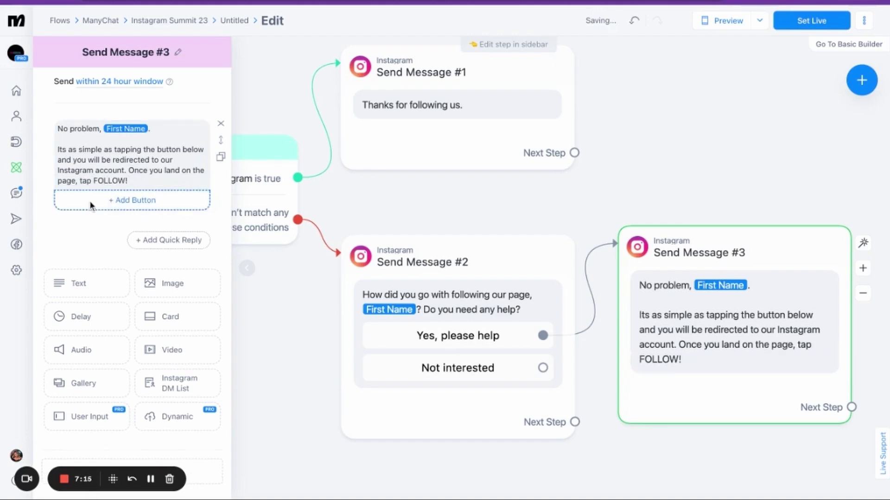
Add a 'Visit IG Profile' button to Send Message #3 opening the pasted Instagram profile URL
{"action": "left_click", "coordinate": [90, 202]}
{"action": "type", "text": "Ta"}
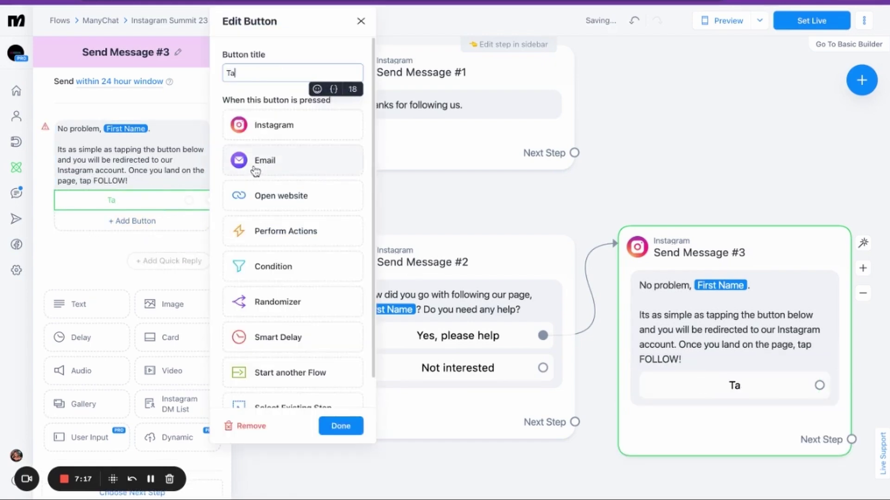
{"action": "key", "text": "BackSpace"}
{"action": "key", "text": "BackSpace"}
{"action": "type", "text": "Visit IG"}
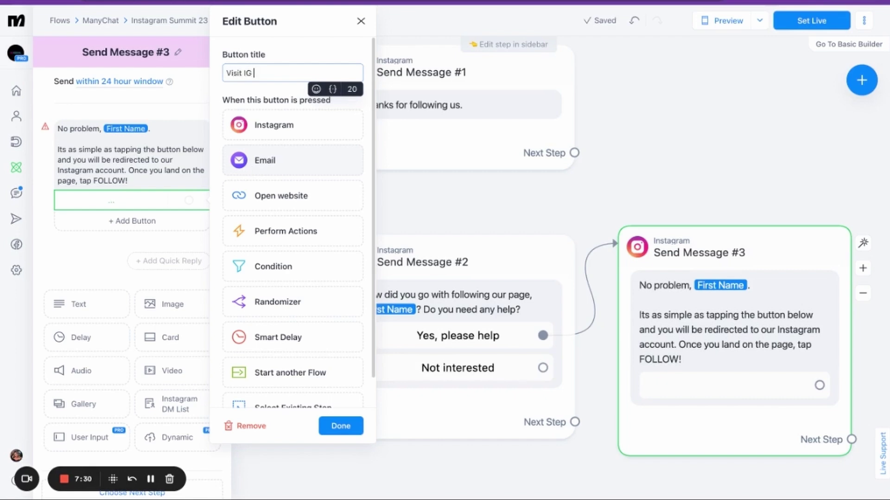
{"action": "type", "text": " Profile"}
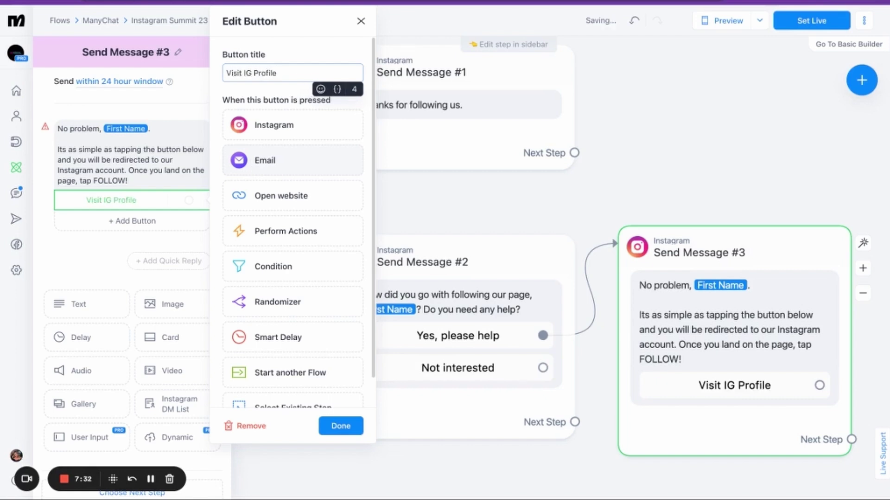
{"action": "left_click", "coordinate": [277, 199]}
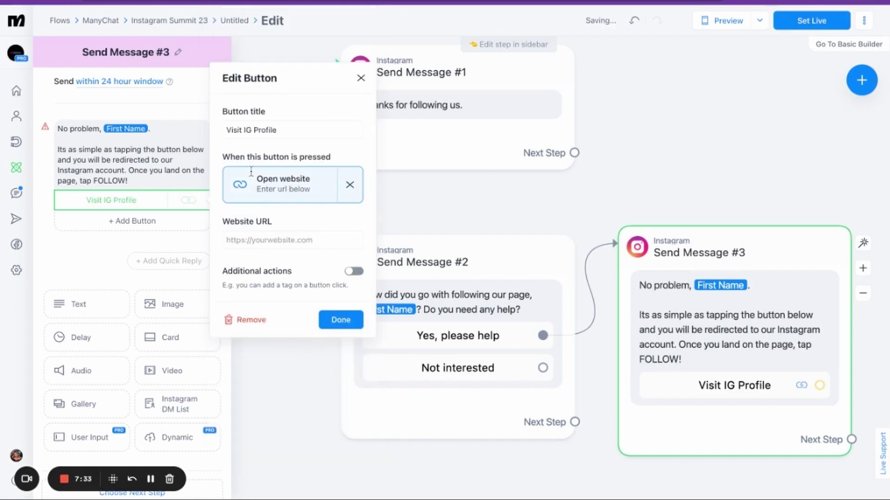
{"action": "left_click", "coordinate": [243, 238]}
{"action": "type", "text": "https://www.instagram.com/adsocialhq"}
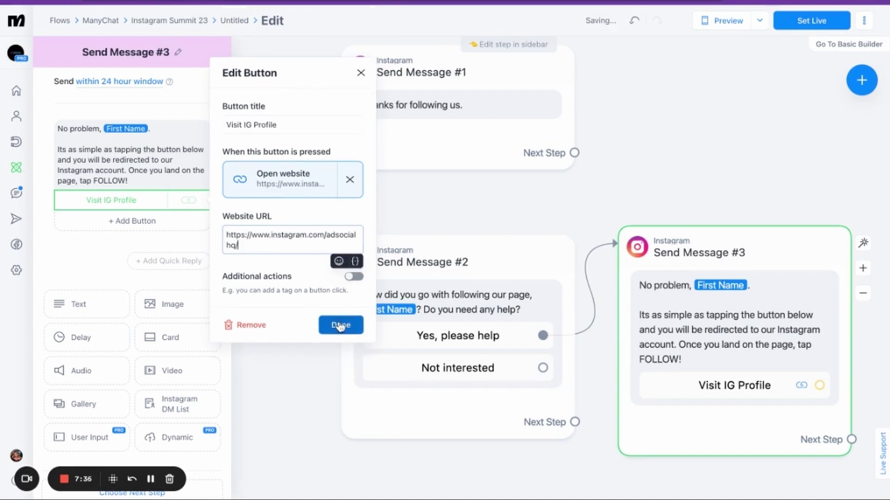
{"action": "left_click", "coordinate": [340, 326]}
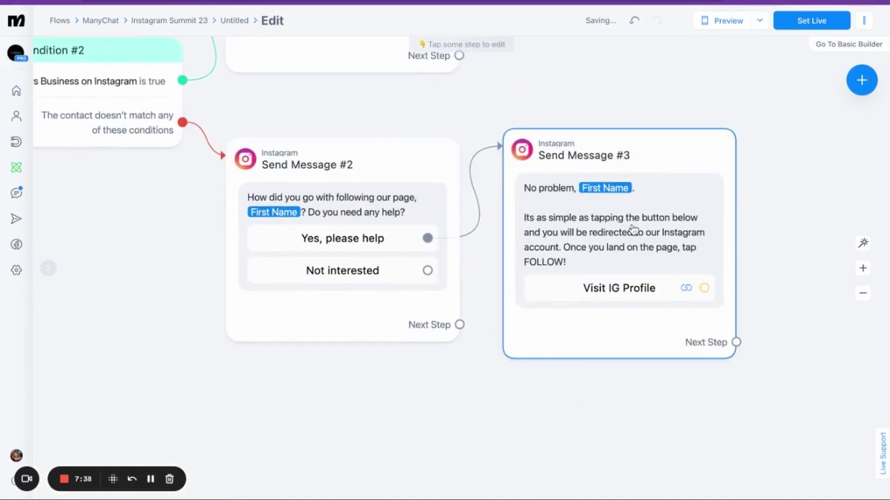
{"action": "left_click_drag", "start_coordinate": [633, 229], "coordinate": [631, 224]}
Drag Send Message #3 up and to the right so it no longer overlaps Send Message #2
{"action": "left_click_drag", "start_coordinate": [649, 189], "coordinate": [653, 202]}
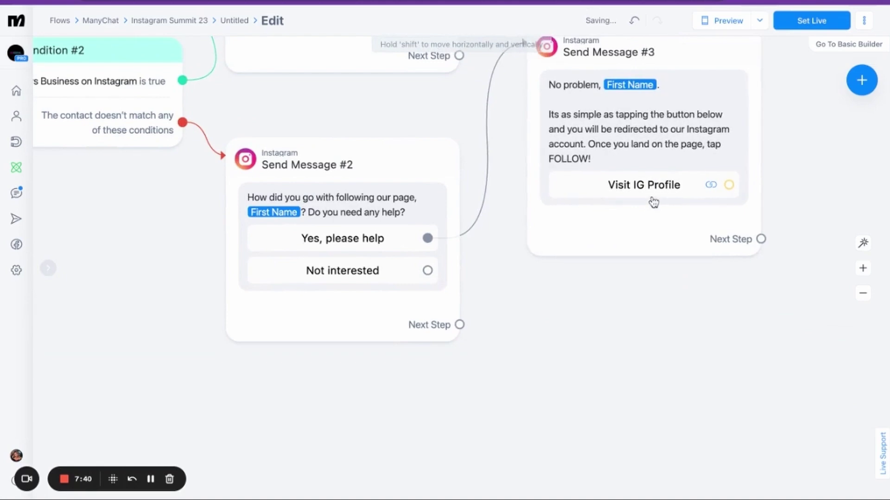
{"action": "scroll", "coordinate": [289, 101], "scroll_direction": "up", "scroll_amount": 5}
{"action": "scroll", "coordinate": [289, 101], "scroll_direction": "left", "scroll_amount": 5}
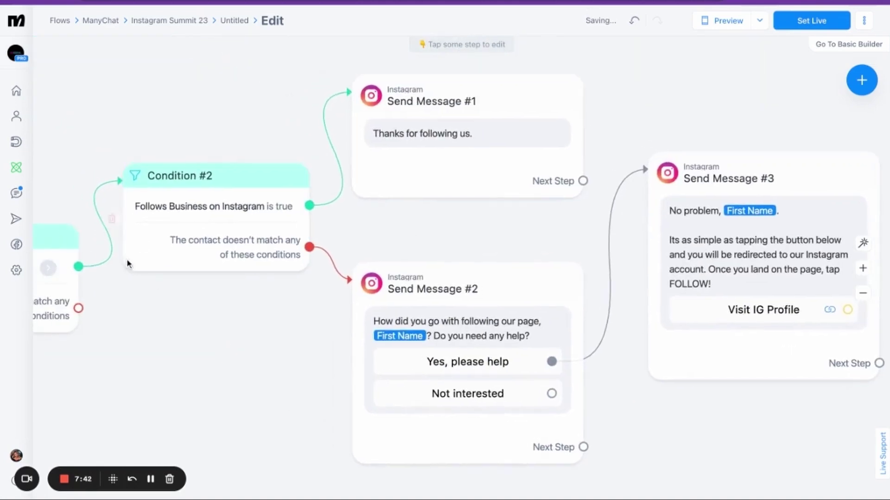
{"action": "scroll", "coordinate": [163, 282], "scroll_direction": "left", "scroll_amount": 5}
{"action": "scroll", "coordinate": [162, 288], "scroll_direction": "down", "scroll_amount": 3}
{"action": "scroll", "coordinate": [163, 288], "scroll_direction": "right", "scroll_amount": 5}
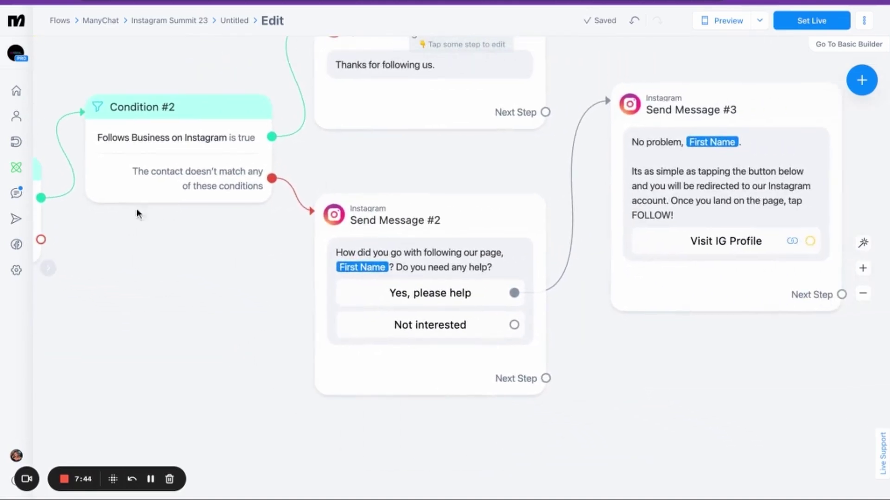
{"action": "scroll", "coordinate": [475, 163], "scroll_direction": "right", "scroll_amount": 5}
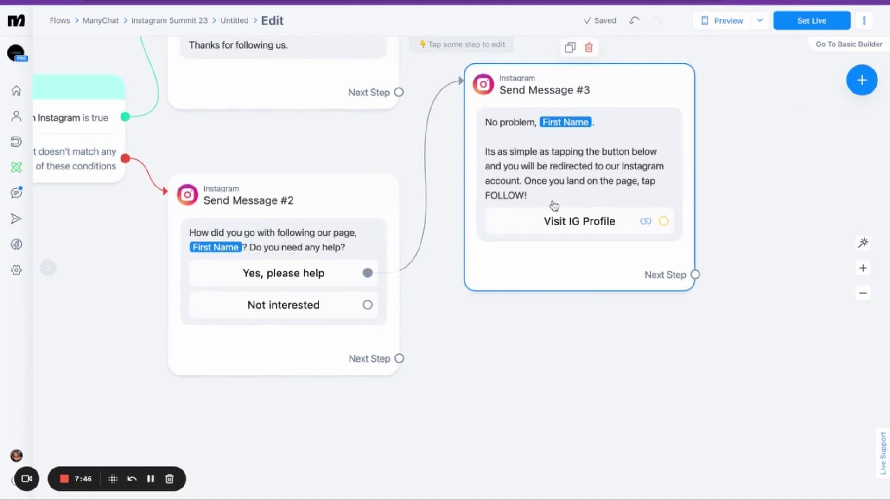
{"action": "left_click_drag", "start_coordinate": [552, 204], "coordinate": [575, 170]}
{"action": "scroll", "coordinate": [505, 291], "scroll_direction": "down", "scroll_amount": 3}
{"action": "scroll", "coordinate": [505, 291], "scroll_direction": "right", "scroll_amount": 3}
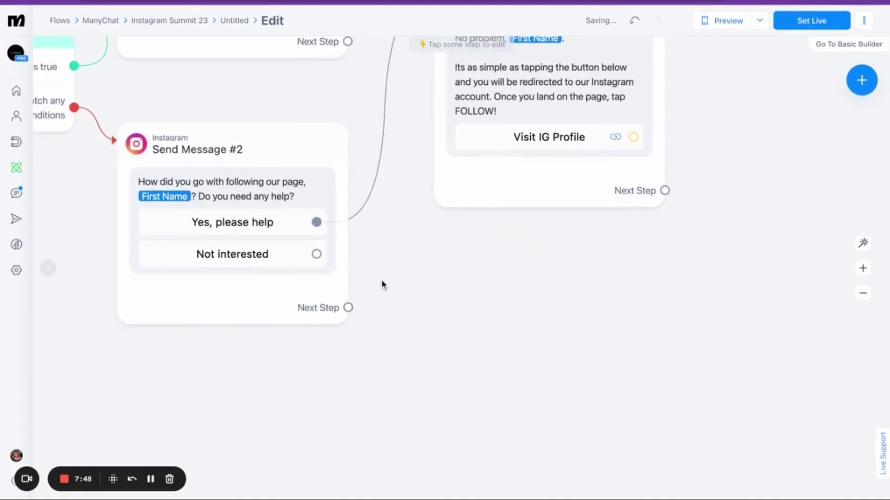
{"action": "scroll", "coordinate": [397, 253], "scroll_direction": "up", "scroll_amount": 3}
{"action": "scroll", "coordinate": [396, 253], "scroll_direction": "right", "scroll_amount": 3}
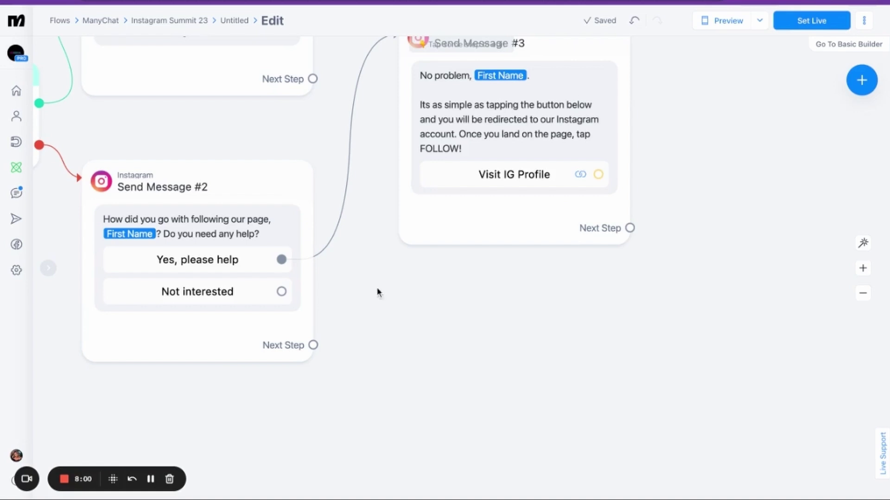
Reply to 'Not interested' with Send Message #4 saying 'No problem.' and set the flow live
{"action": "left_click_drag", "start_coordinate": [282, 291], "coordinate": [387, 327]}
{"action": "left_click", "coordinate": [417, 193]}
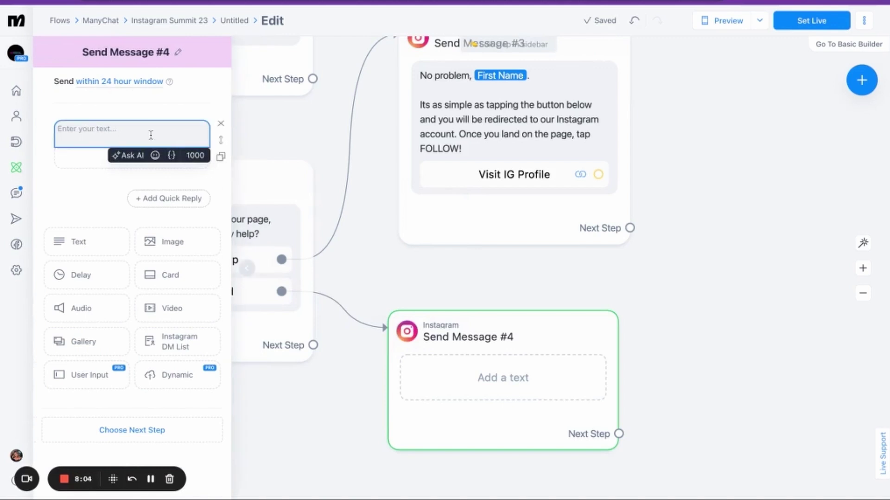
{"action": "type", "text": "No problem."}
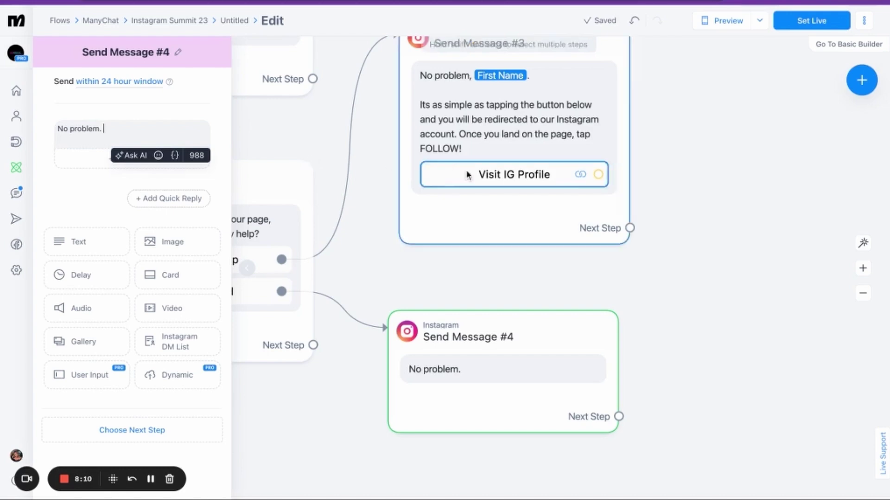
{"action": "left_click", "coordinate": [742, 188]}
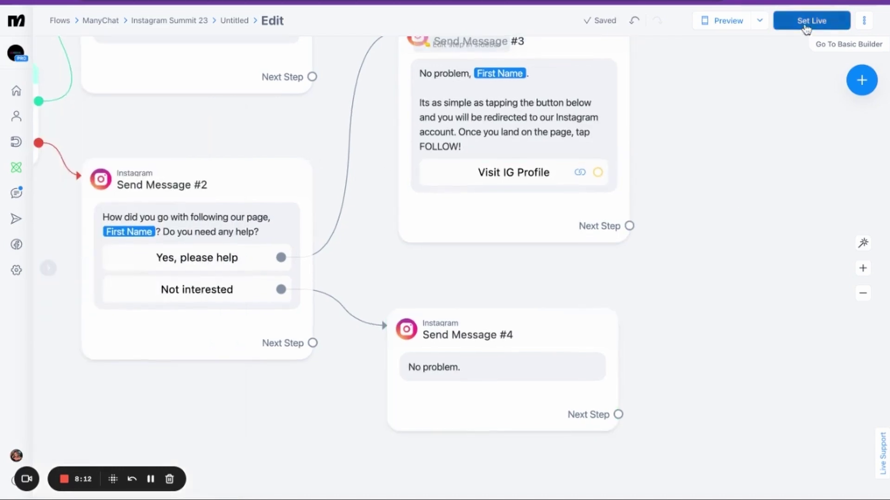
{"action": "left_click", "coordinate": [811, 21]}
Pan across the finished flow to review every branch
{"action": "scroll", "coordinate": [363, 137], "scroll_direction": "down", "scroll_amount": 5}
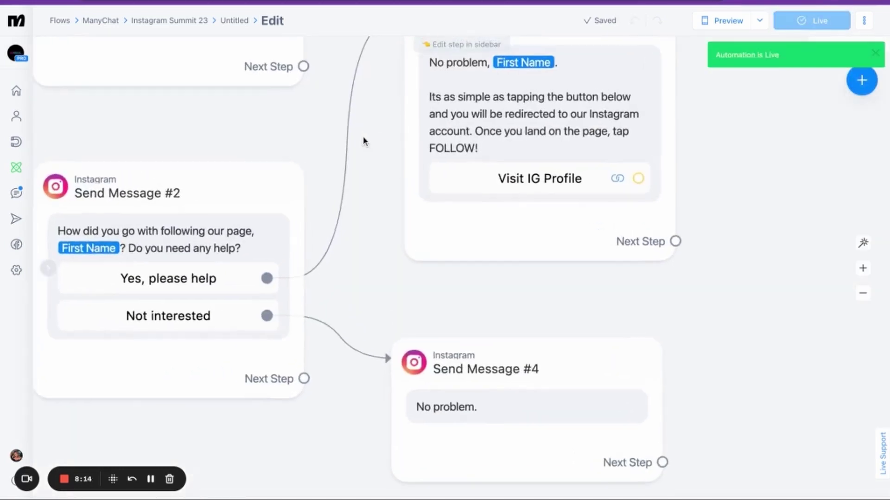
{"action": "scroll", "coordinate": [290, 133], "scroll_direction": "left", "scroll_amount": 5}
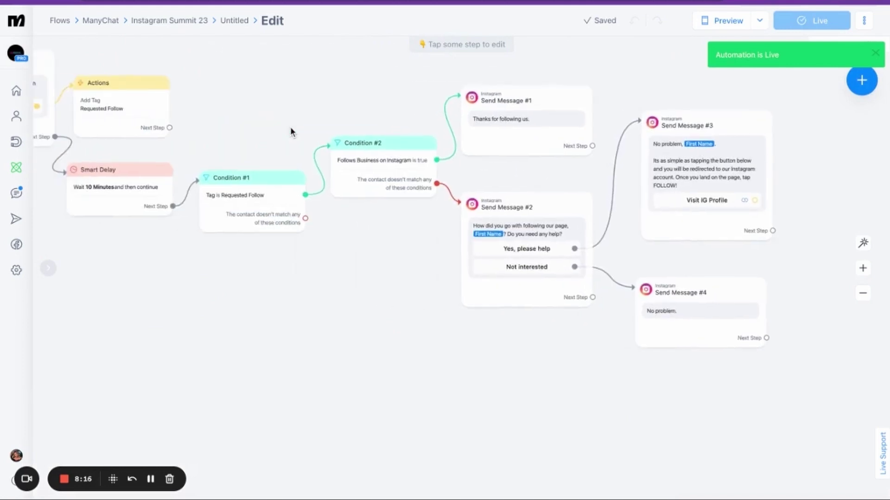
{"action": "mouse_move", "coordinate": [369, 122]}
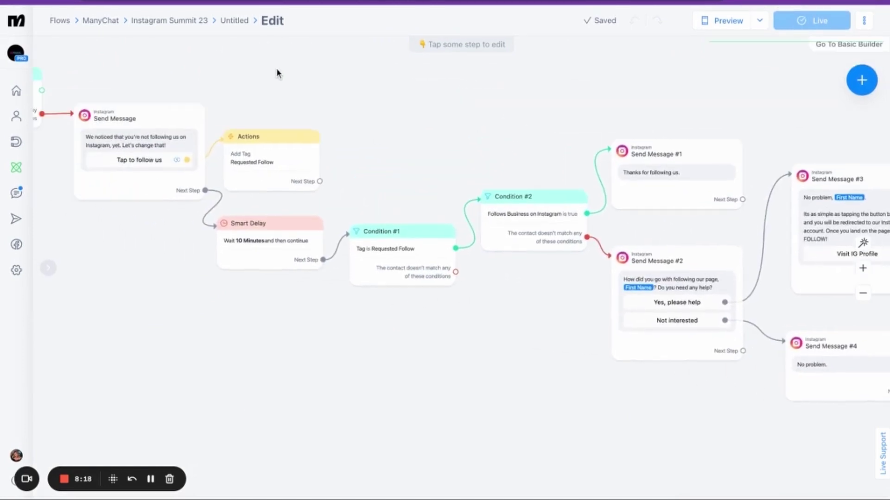
{"action": "scroll", "coordinate": [381, 111], "scroll_direction": "left", "scroll_amount": 2}
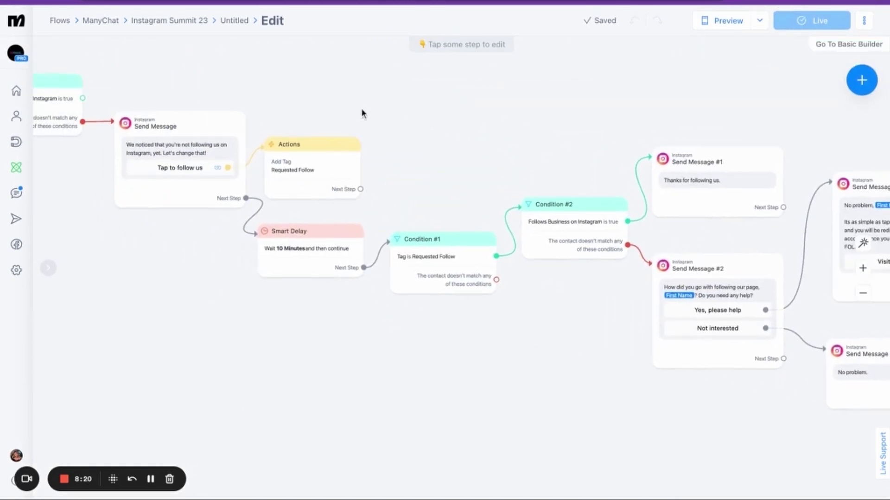
{"action": "scroll", "coordinate": [304, 91], "scroll_direction": "left", "scroll_amount": 3}
{"action": "scroll", "coordinate": [304, 92], "scroll_direction": "up", "scroll_amount": 2}
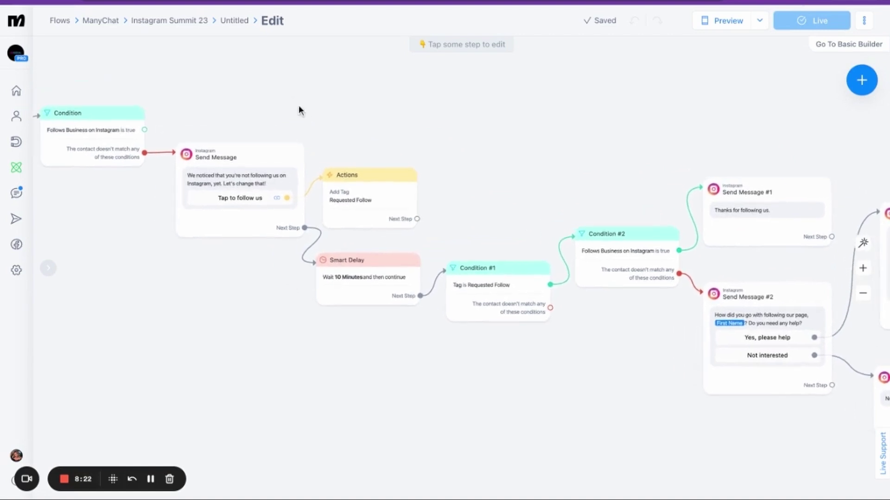
{"action": "scroll", "coordinate": [268, 106], "scroll_direction": "left", "scroll_amount": 7}
{"action": "scroll", "coordinate": [268, 106], "scroll_direction": "up", "scroll_amount": 1}
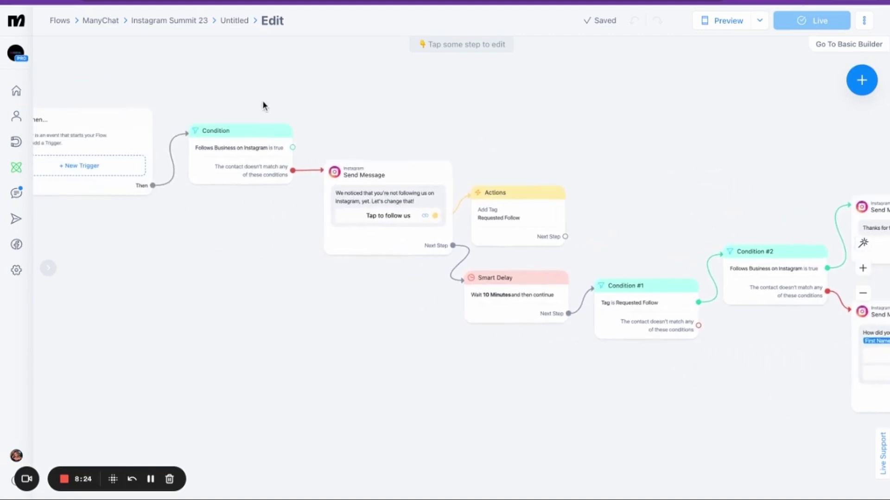
{"action": "scroll", "coordinate": [343, 114], "scroll_direction": "left", "scroll_amount": 3}
{"action": "scroll", "coordinate": [343, 114], "scroll_direction": "up", "scroll_amount": 1}
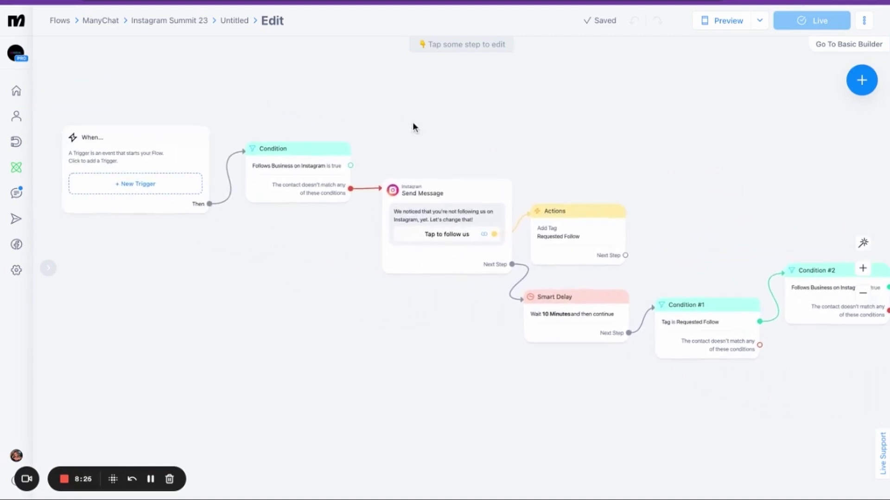
{"action": "scroll", "coordinate": [413, 127], "scroll_direction": "right", "scroll_amount": 3}
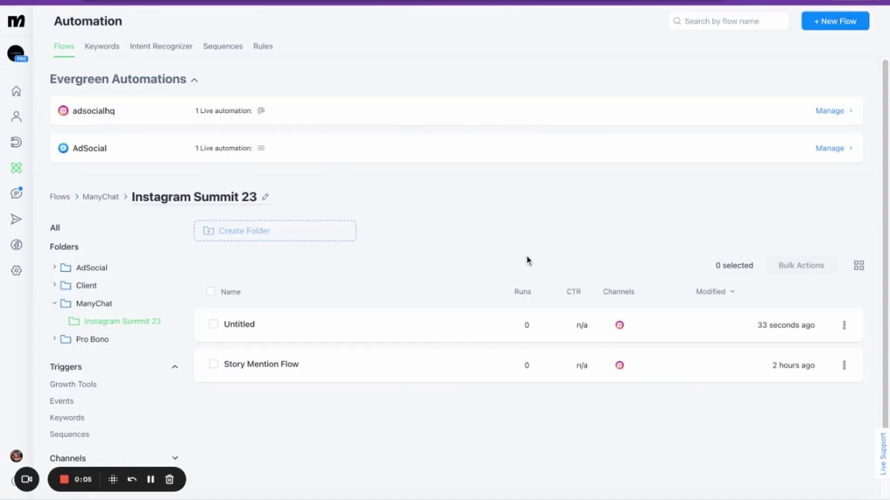
Rename the Untitled flow to 'Follow Logic Flow', then open Story Mention Flow
{"action": "left_click", "coordinate": [845, 327]}
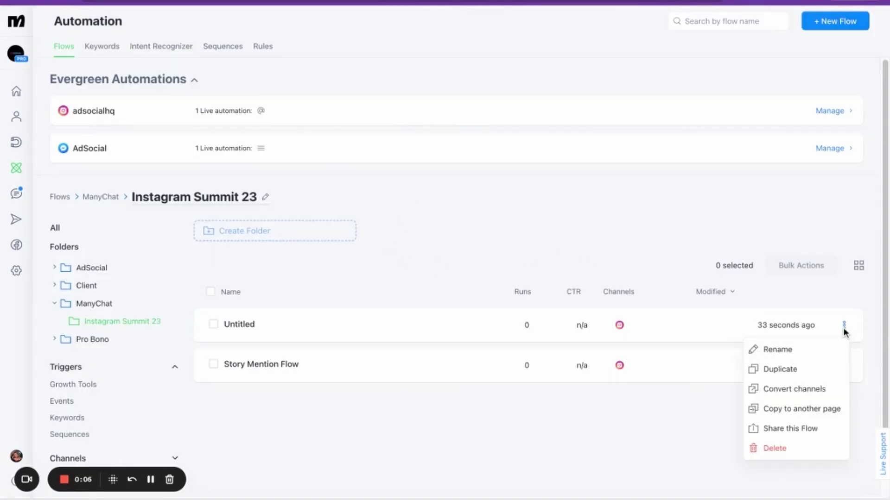
{"action": "left_click", "coordinate": [782, 356]}
{"action": "double_click", "coordinate": [407, 70]}
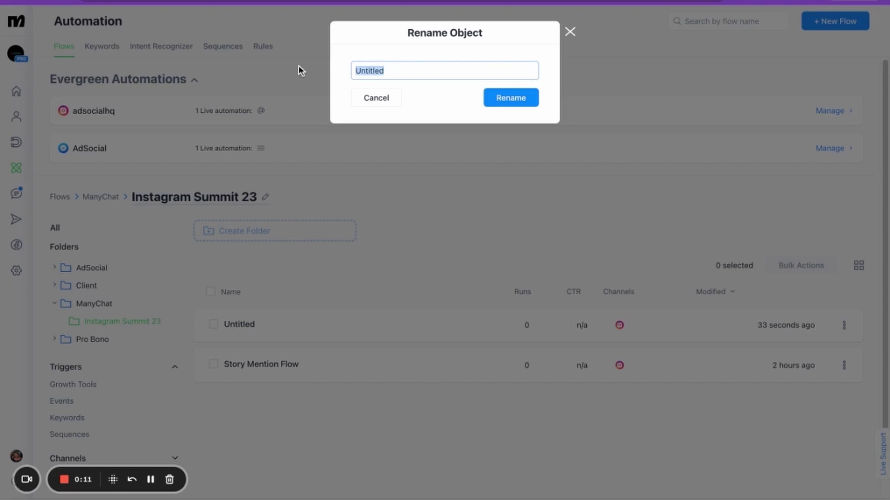
{"action": "type", "text": "Follow Logic Flow"}
{"action": "key", "text": "Return"}
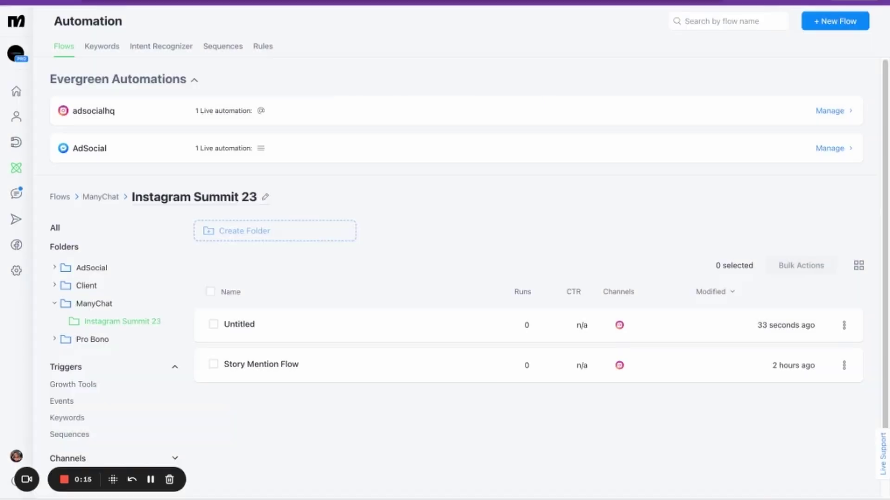
{"action": "left_click", "coordinate": [289, 366]}
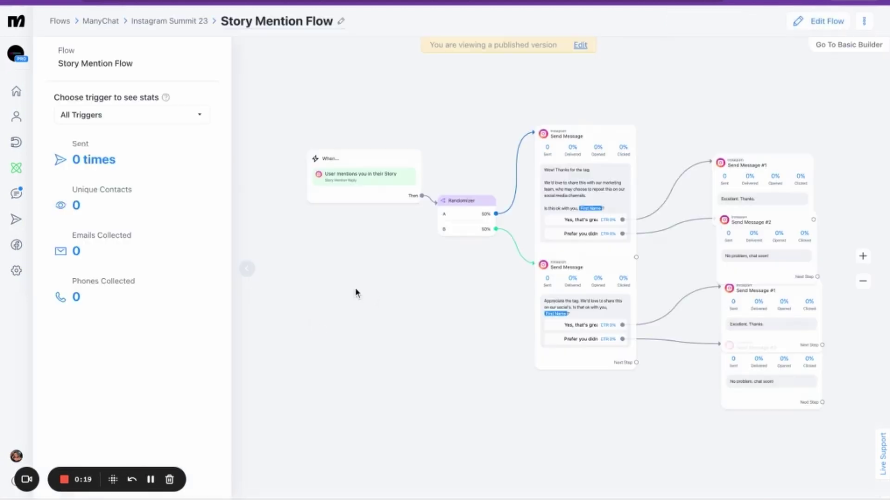
{"action": "left_click", "coordinate": [250, 274]}
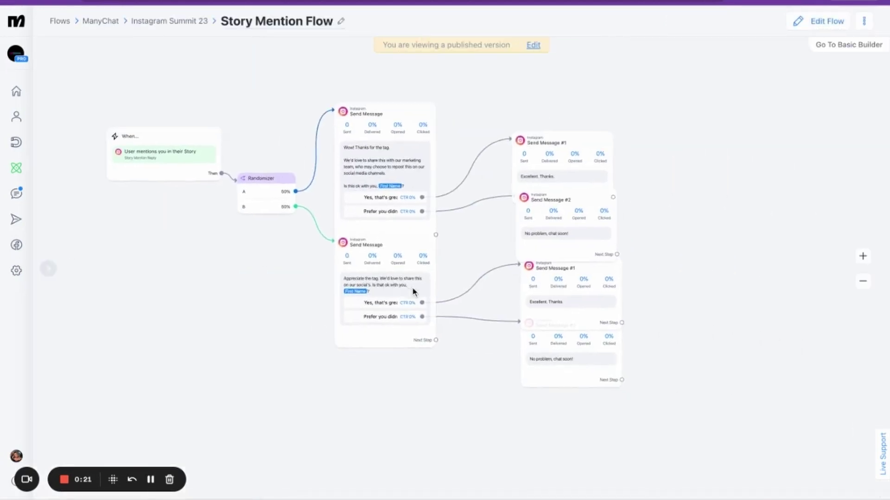
{"action": "left_click", "coordinate": [788, 23]}
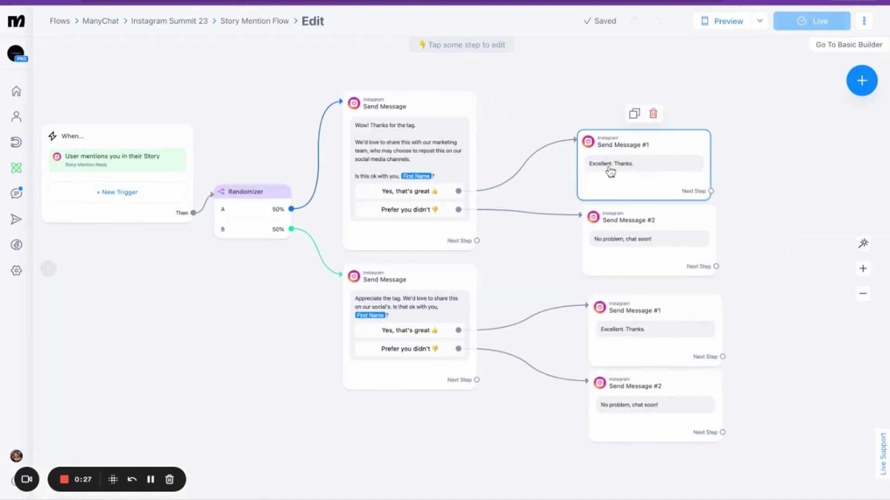
{"action": "left_click_drag", "start_coordinate": [624, 160], "coordinate": [625, 143]}
{"action": "left_click_drag", "start_coordinate": [624, 217], "coordinate": [619, 209]}
{"action": "left_click_drag", "start_coordinate": [765, 198], "coordinate": [738, 177]}
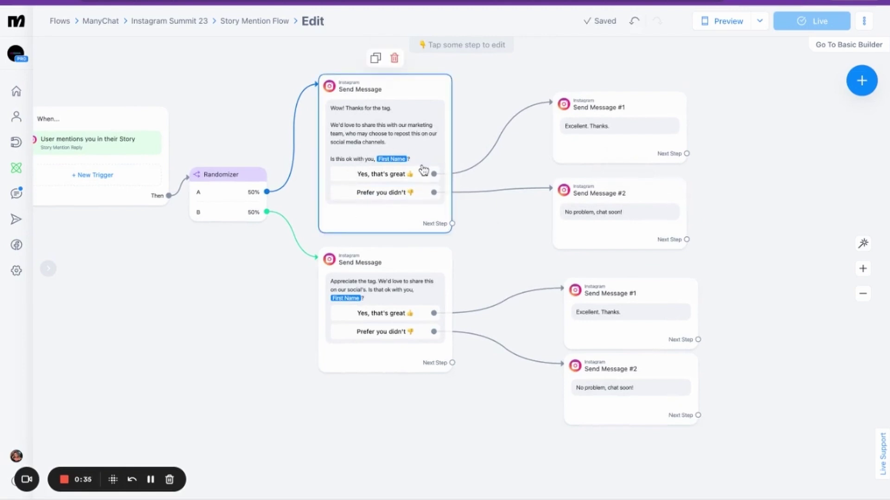
{"action": "scroll", "coordinate": [478, 216], "scroll_direction": "right", "scroll_amount": 3}
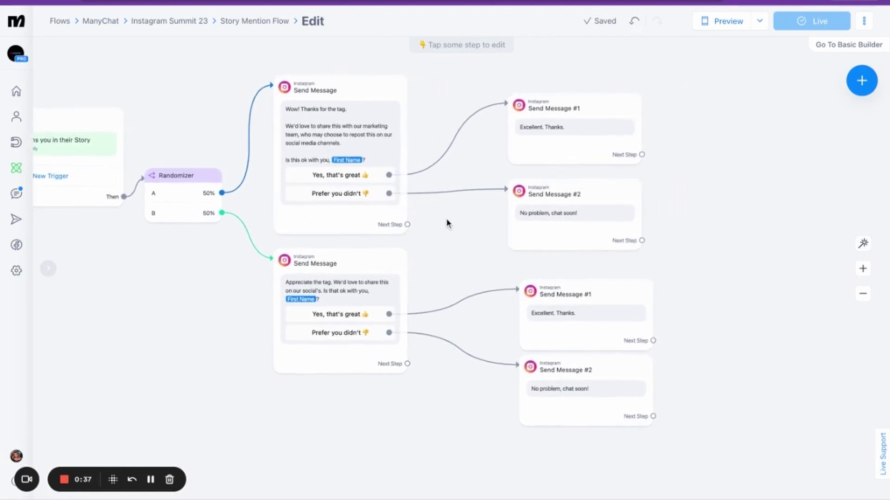
{"action": "scroll", "coordinate": [446, 223], "scroll_direction": "right", "scroll_amount": 3}
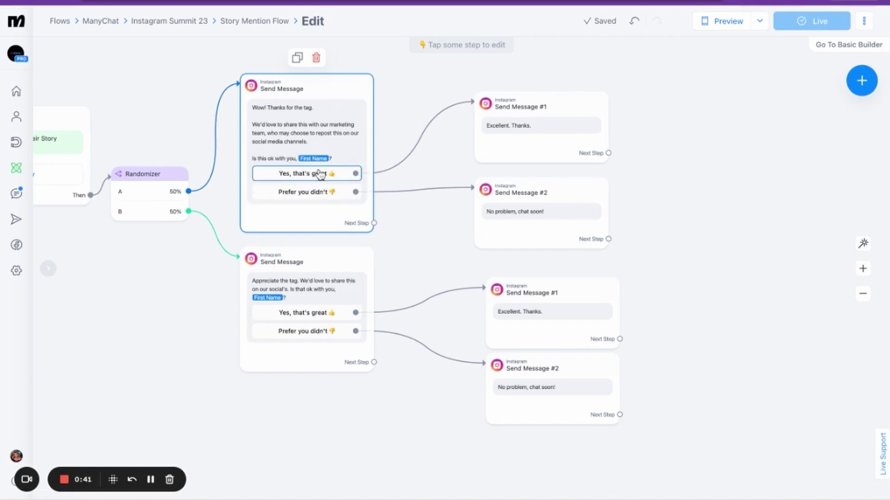
{"action": "scroll", "coordinate": [671, 171], "scroll_direction": "right", "scroll_amount": 3}
{"action": "scroll", "coordinate": [670, 171], "scroll_direction": "down", "scroll_amount": 2}
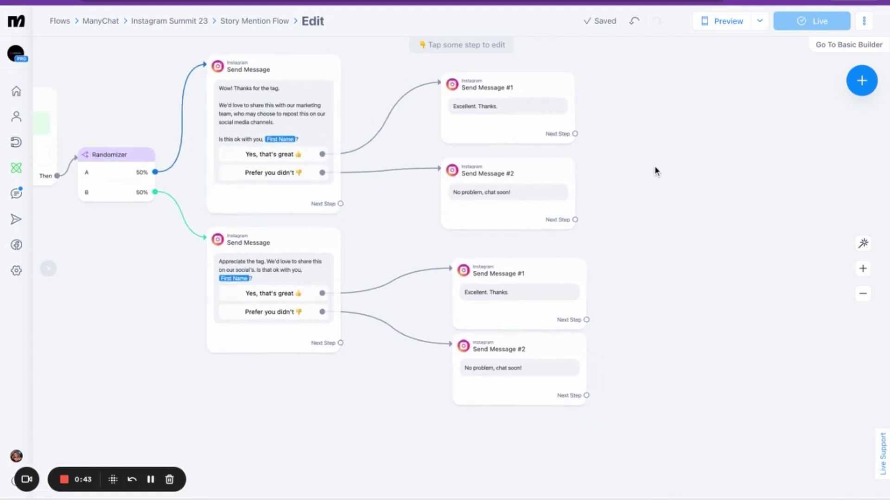
Link the upper 'Excellent. Thanks.' reply to a new Start Flow step running Follow Logic Flow from ManyChat > Instagram Summit 23
{"action": "left_click", "coordinate": [575, 134]}
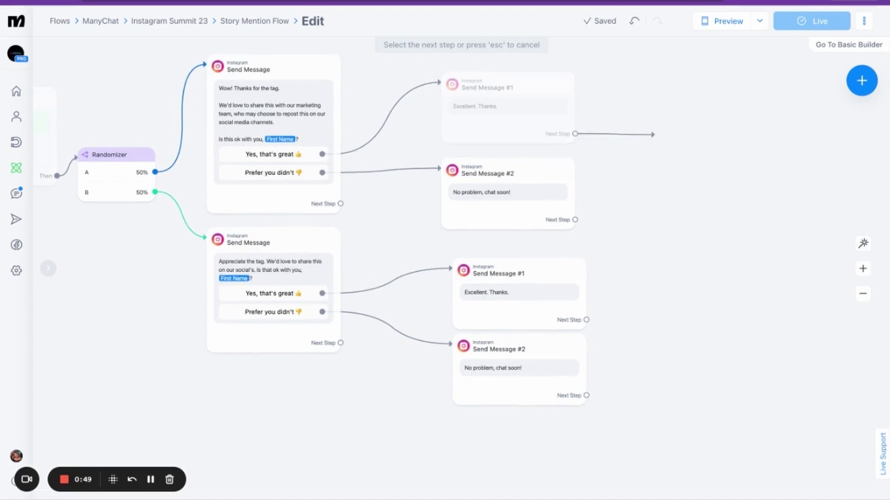
{"action": "left_click", "coordinate": [654, 134]}
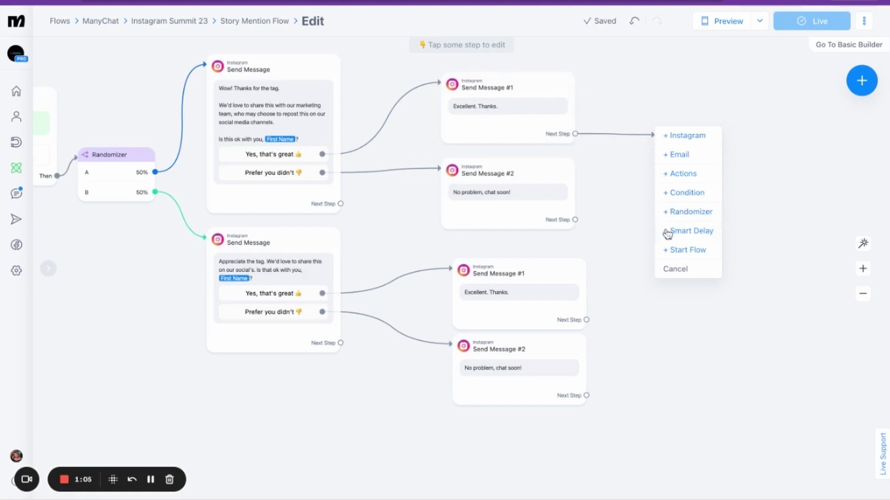
{"action": "left_click", "coordinate": [669, 250]}
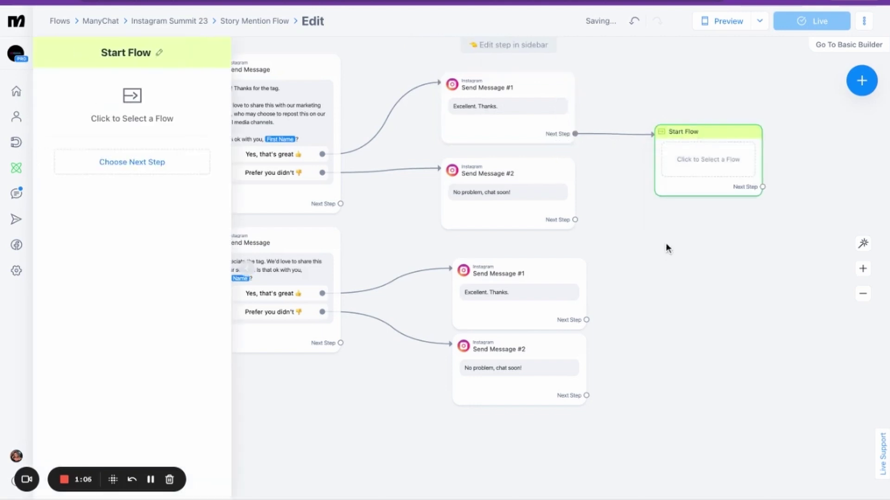
{"action": "left_click", "coordinate": [132, 100]}
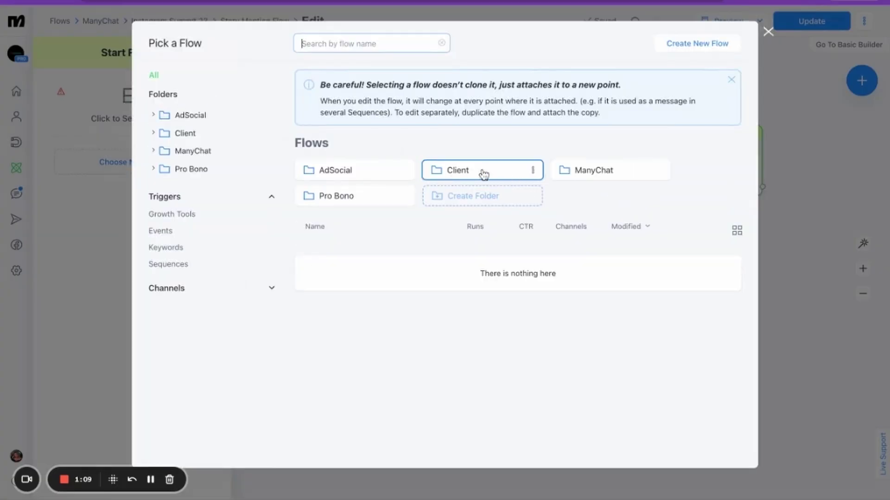
{"action": "left_click", "coordinate": [570, 178]}
{"action": "left_click", "coordinate": [365, 178]}
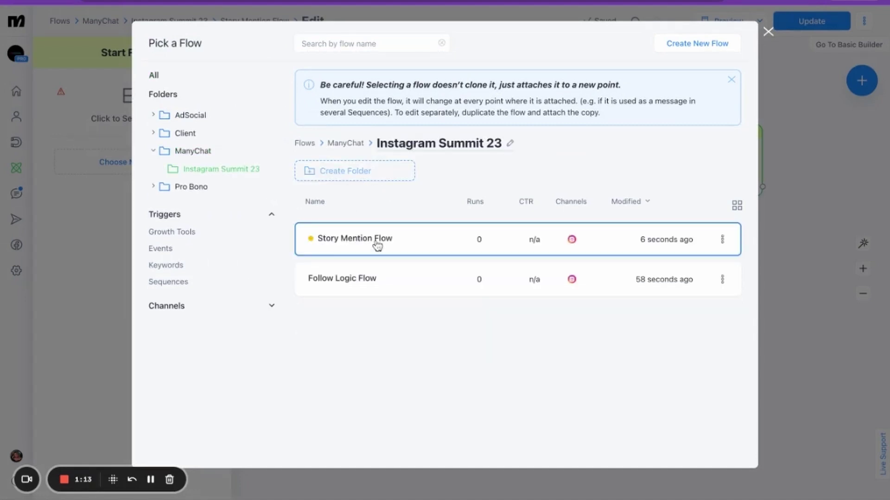
{"action": "left_click", "coordinate": [373, 242]}
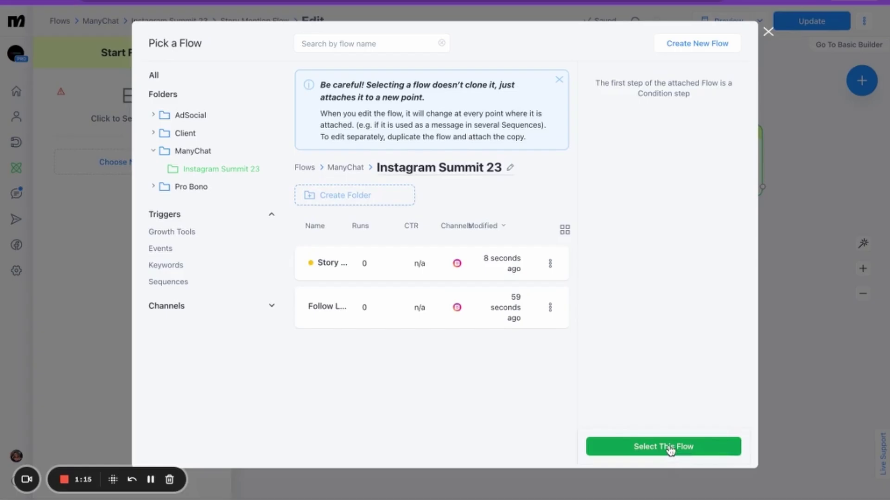
{"action": "left_click", "coordinate": [669, 446]}
{"action": "left_click", "coordinate": [702, 281]}
Connect the upper 'No problem' reply to the existing Start Flow step
{"action": "scroll", "coordinate": [695, 169], "scroll_direction": "down", "scroll_amount": 1}
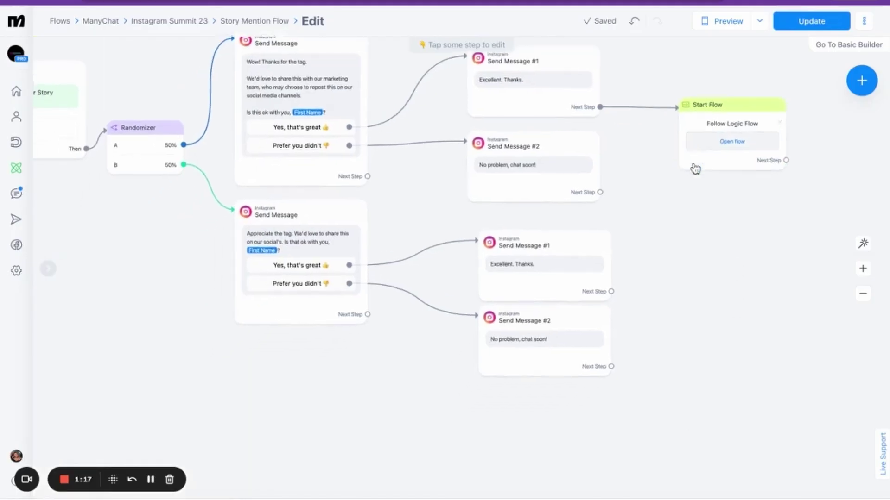
{"action": "scroll", "coordinate": [695, 168], "scroll_direction": "right", "scroll_amount": 3}
{"action": "left_click_drag", "start_coordinate": [579, 181], "coordinate": [616, 175]}
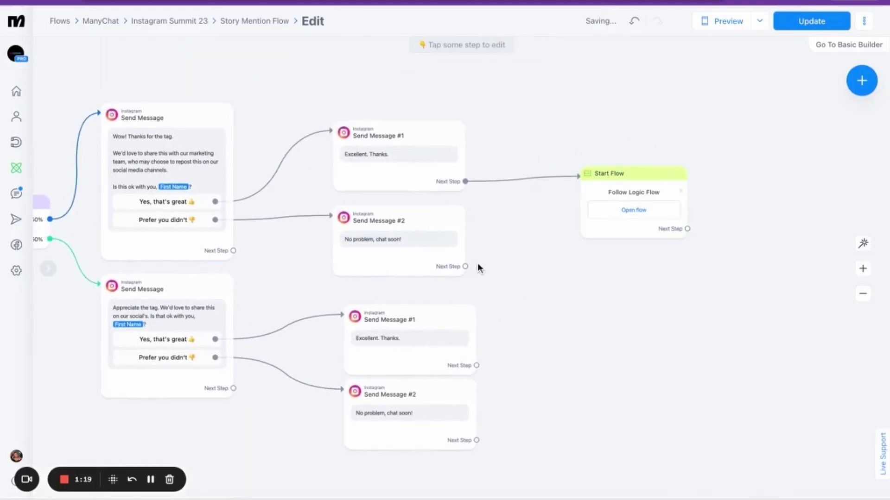
{"action": "left_click", "coordinate": [466, 267]}
{"action": "left_click", "coordinate": [620, 189]}
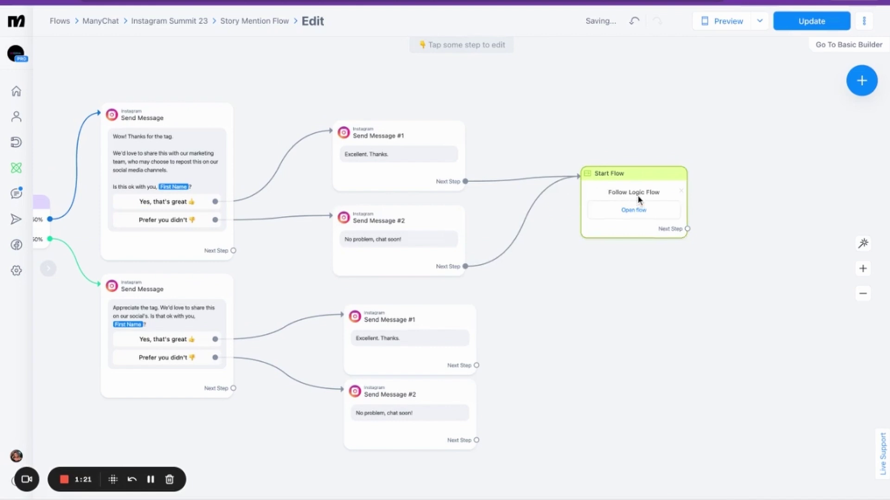
Duplicate the Start Flow step and connect both lower-branch replies to the copy
{"action": "scroll", "coordinate": [638, 207], "scroll_direction": "down", "scroll_amount": 2}
{"action": "scroll", "coordinate": [537, 250], "scroll_direction": "up", "scroll_amount": 1}
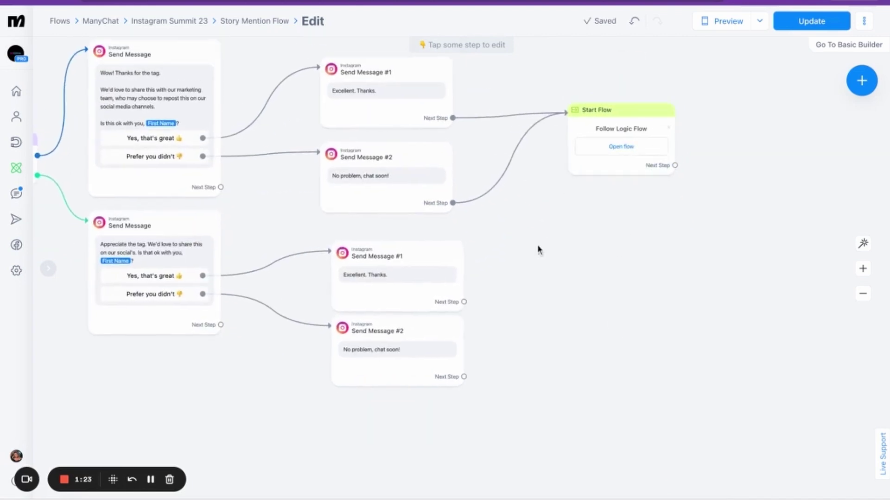
{"action": "mouse_move", "coordinate": [611, 116]}
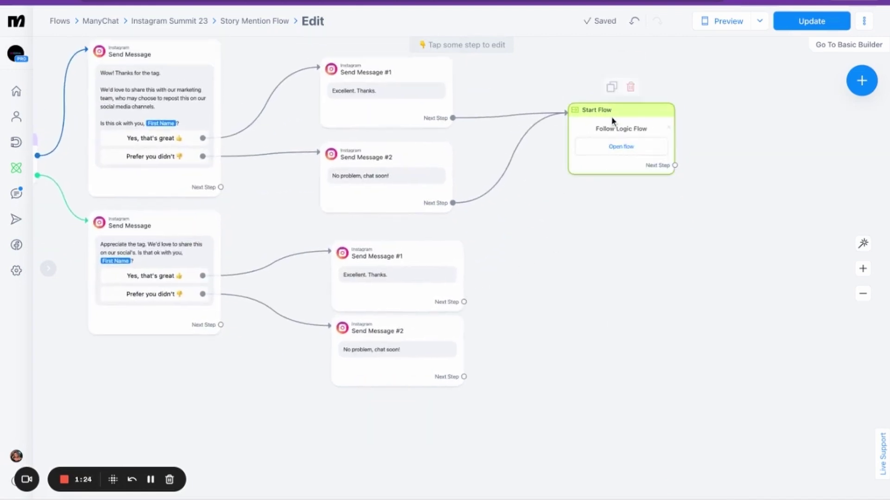
{"action": "left_click", "coordinate": [610, 87]}
{"action": "left_click_drag", "start_coordinate": [527, 271], "coordinate": [657, 254]}
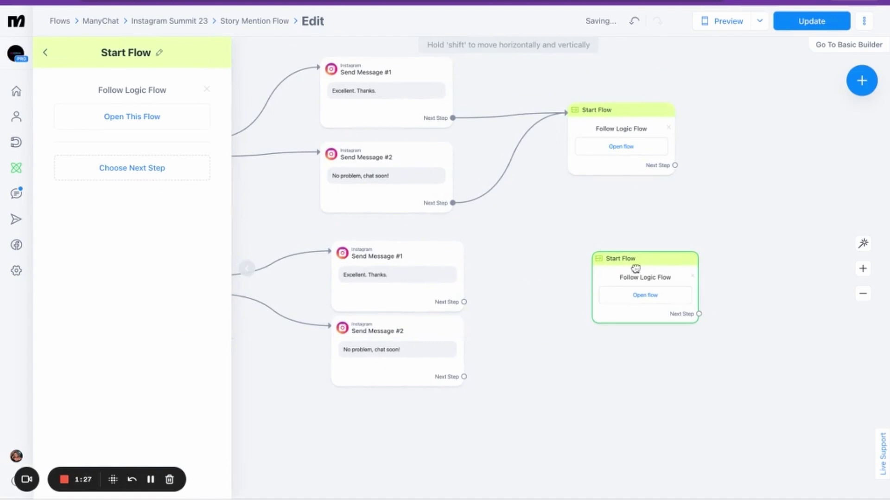
{"action": "left_click", "coordinate": [464, 302]}
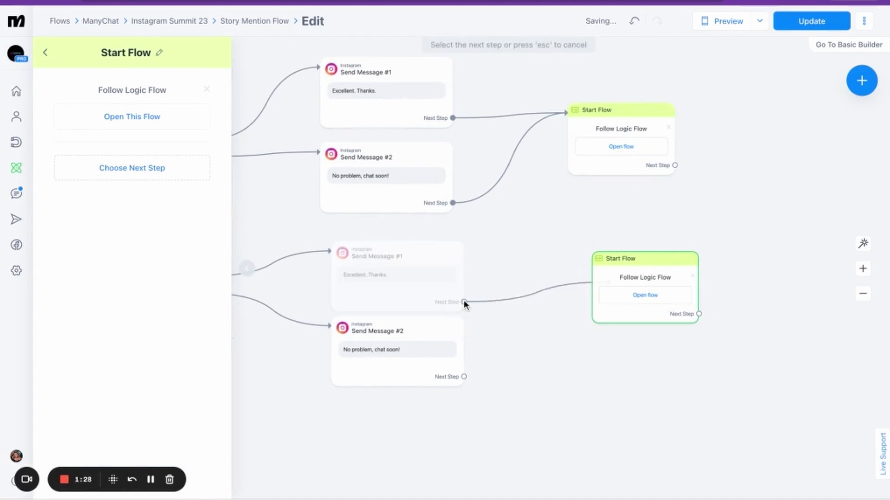
{"action": "left_click", "coordinate": [464, 376]}
{"action": "left_click_drag", "start_coordinate": [615, 268], "coordinate": [611, 277]}
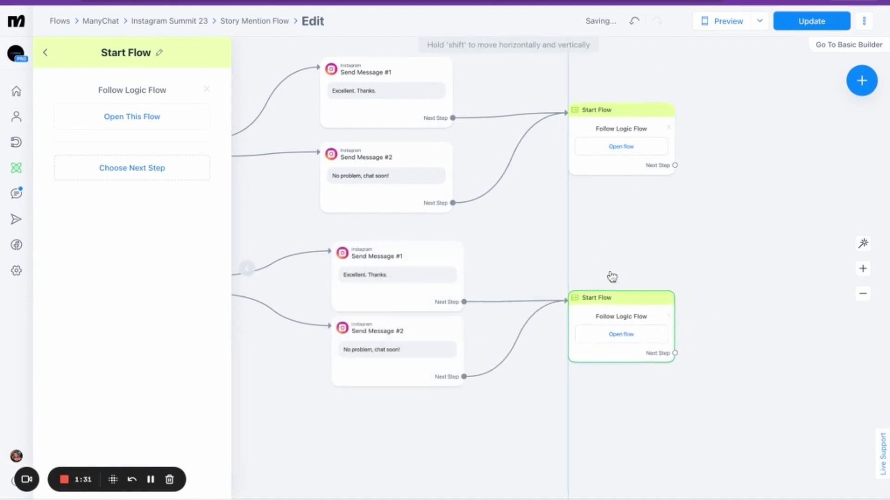
Rearrange the question and reply message nodes into a tidy, aligned layout
{"action": "scroll", "coordinate": [553, 229], "scroll_direction": "up", "scroll_amount": 1}
{"action": "scroll", "coordinate": [553, 230], "scroll_direction": "down", "scroll_amount": 3}
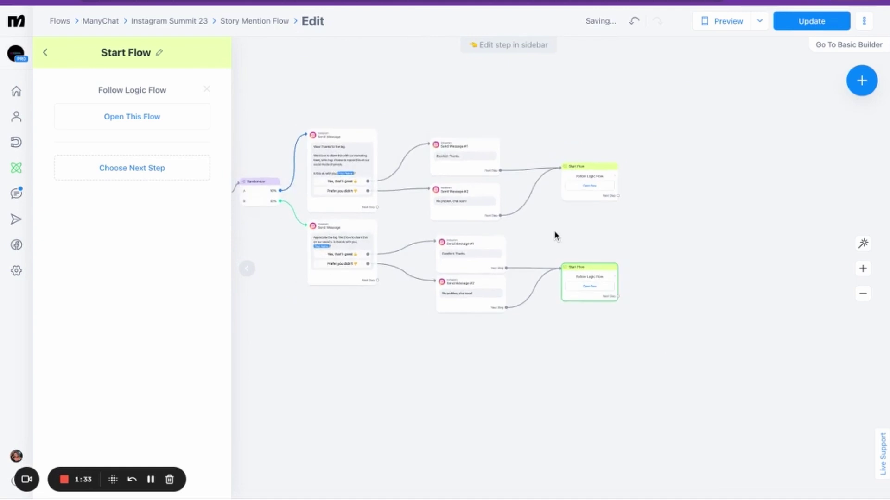
{"action": "scroll", "coordinate": [453, 314], "scroll_direction": "right", "scroll_amount": 5}
{"action": "left_click_drag", "start_coordinate": [350, 143], "coordinate": [351, 144]}
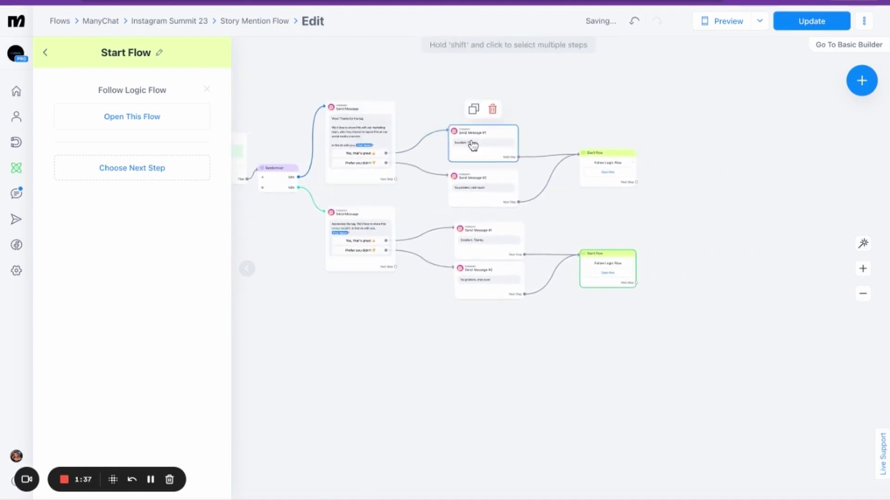
{"action": "left_click_drag", "start_coordinate": [471, 145], "coordinate": [473, 118]}
{"action": "left_click_drag", "start_coordinate": [476, 181], "coordinate": [476, 160]}
{"action": "left_click_drag", "start_coordinate": [480, 244], "coordinate": [480, 236]}
{"action": "left_click_drag", "start_coordinate": [487, 278], "coordinate": [493, 273]}
Publish the updated Story Mention Flow live with the Update button
{"action": "left_click", "coordinate": [680, 189]}
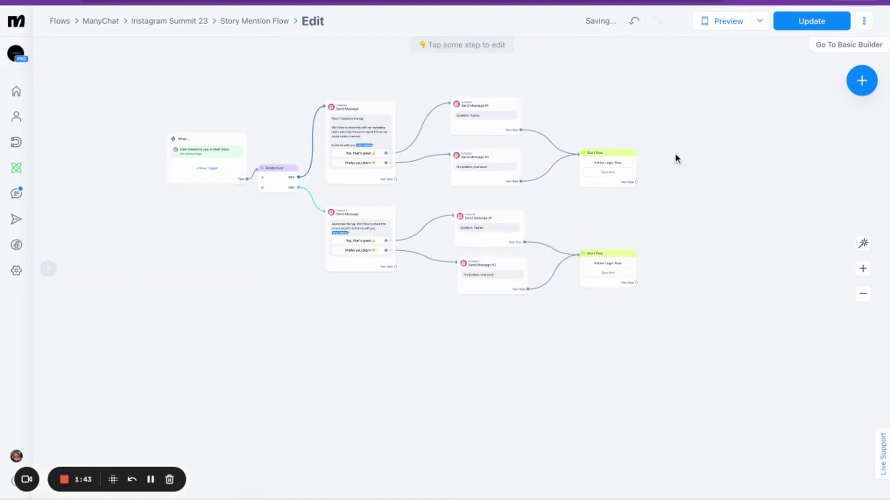
{"action": "left_click", "coordinate": [795, 24]}
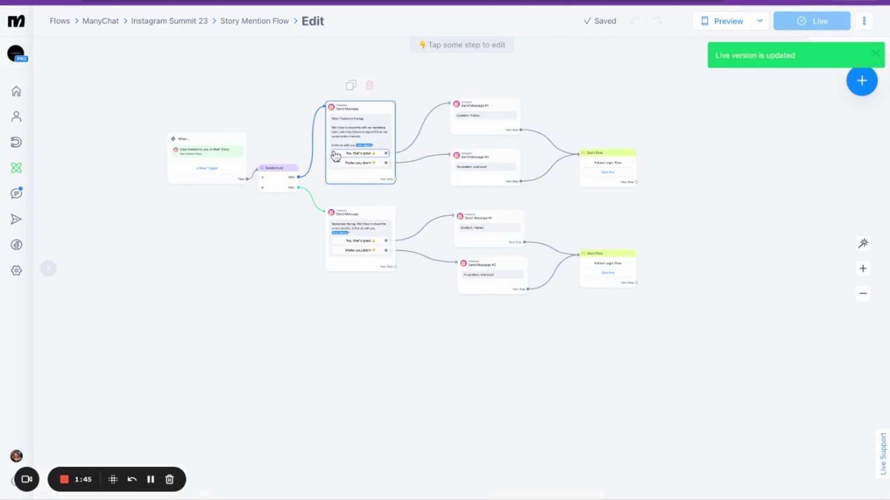